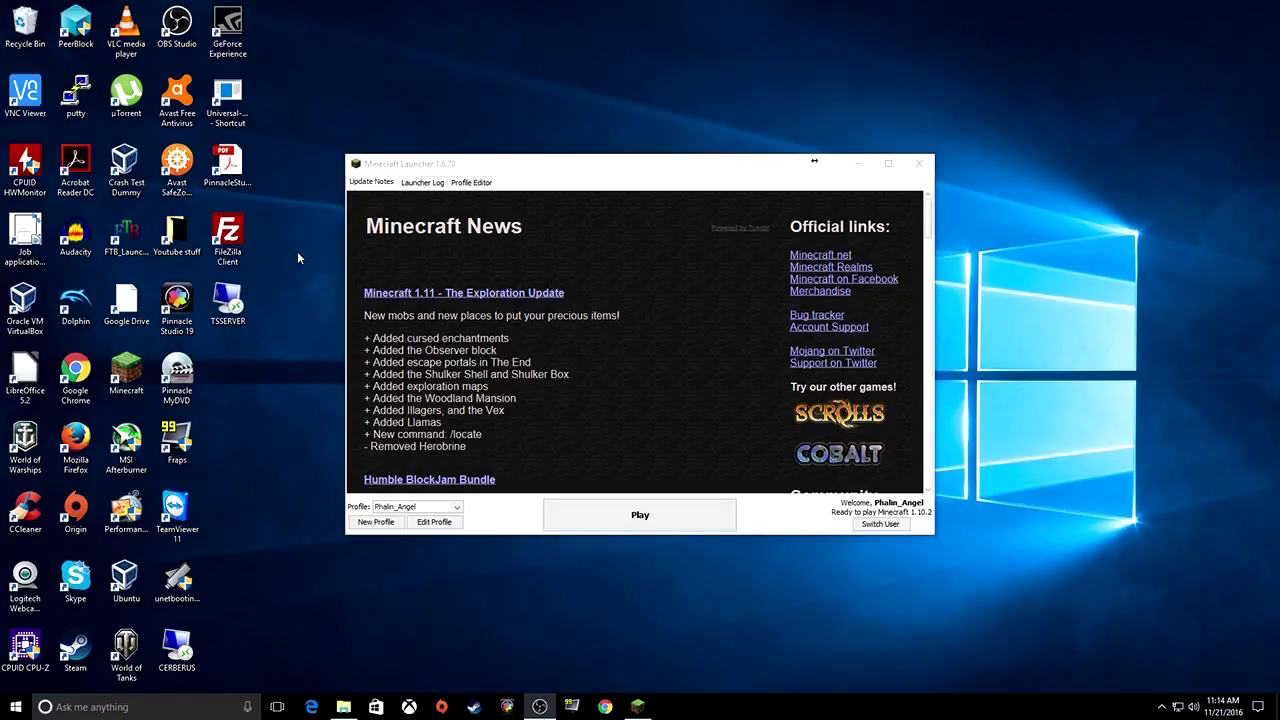
# Open the local Google Drive folder from its sync client, enter the minecraft folder, and arrange the Minecraft launcher window beside it.
pyautogui.click(1162, 707)
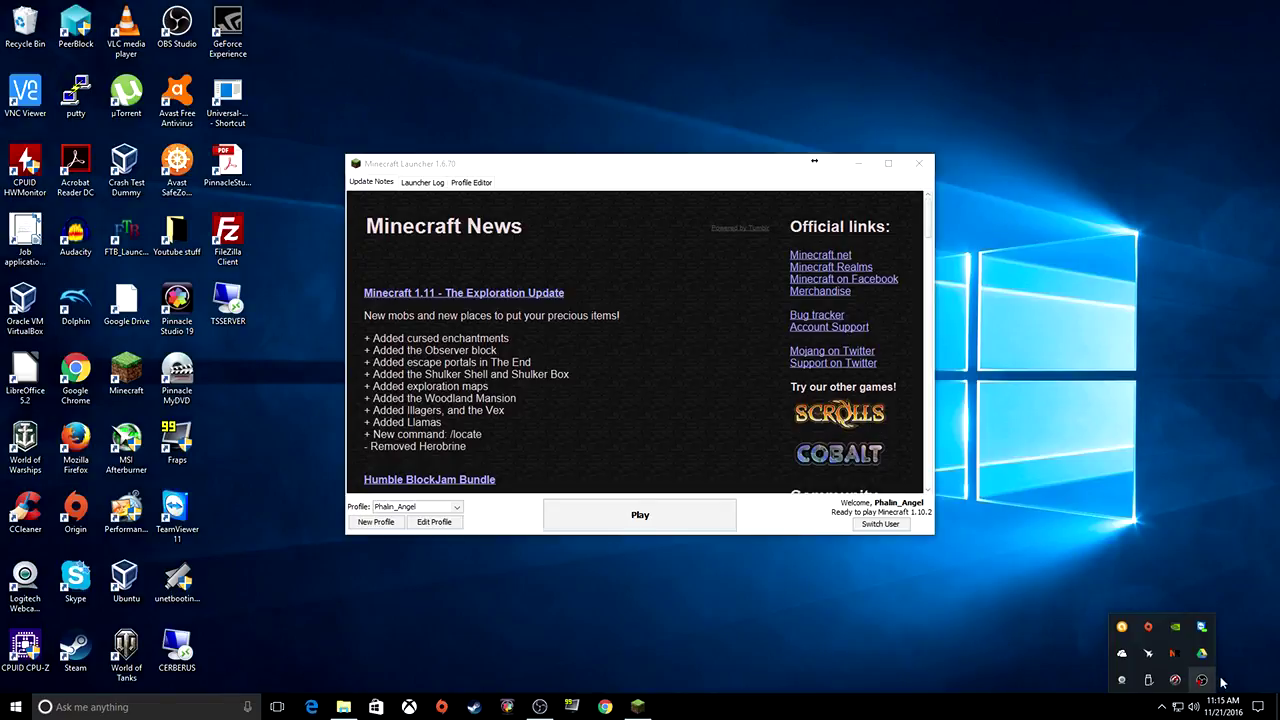
pyautogui.click(1201, 655)
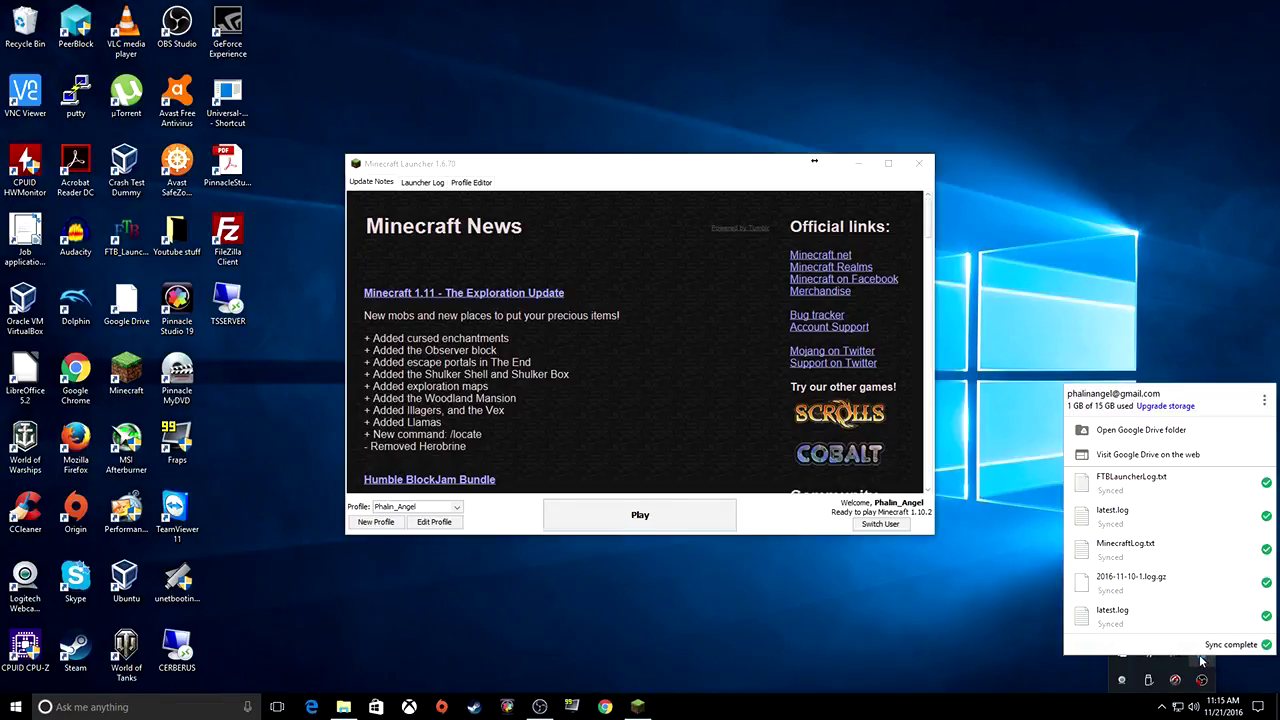
pyautogui.click(1145, 432)
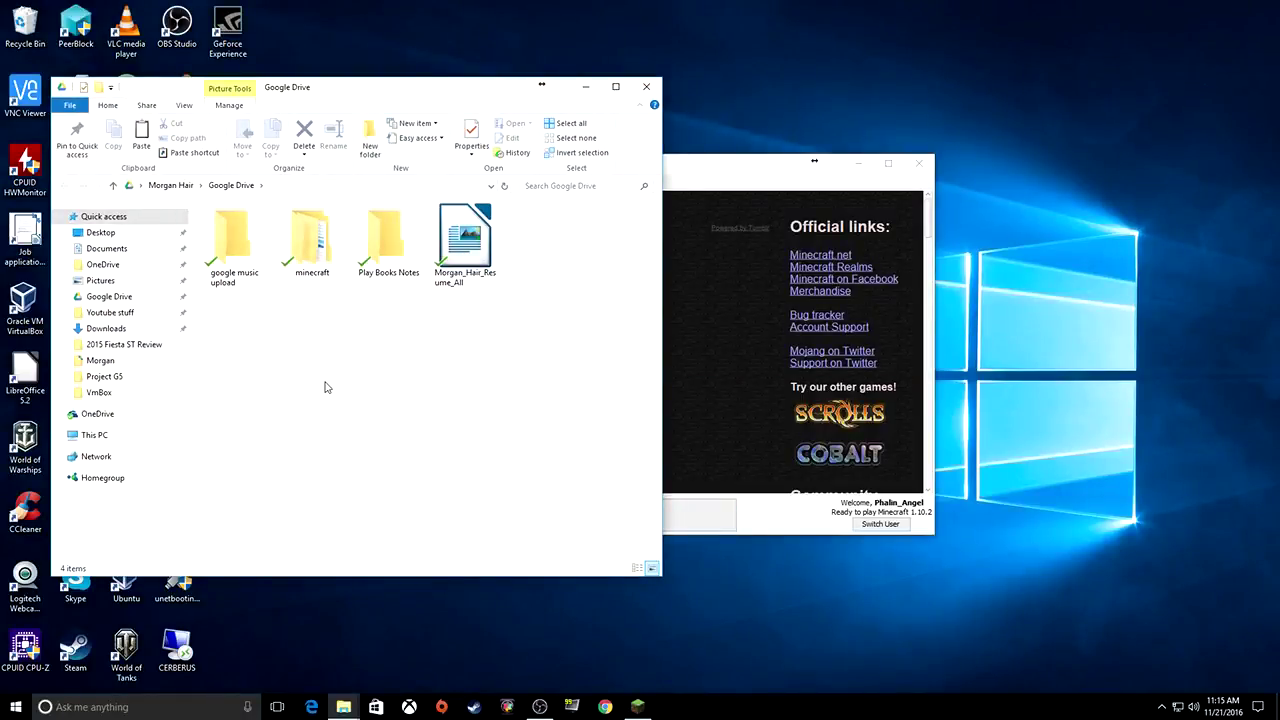
pyautogui.click(316, 256)
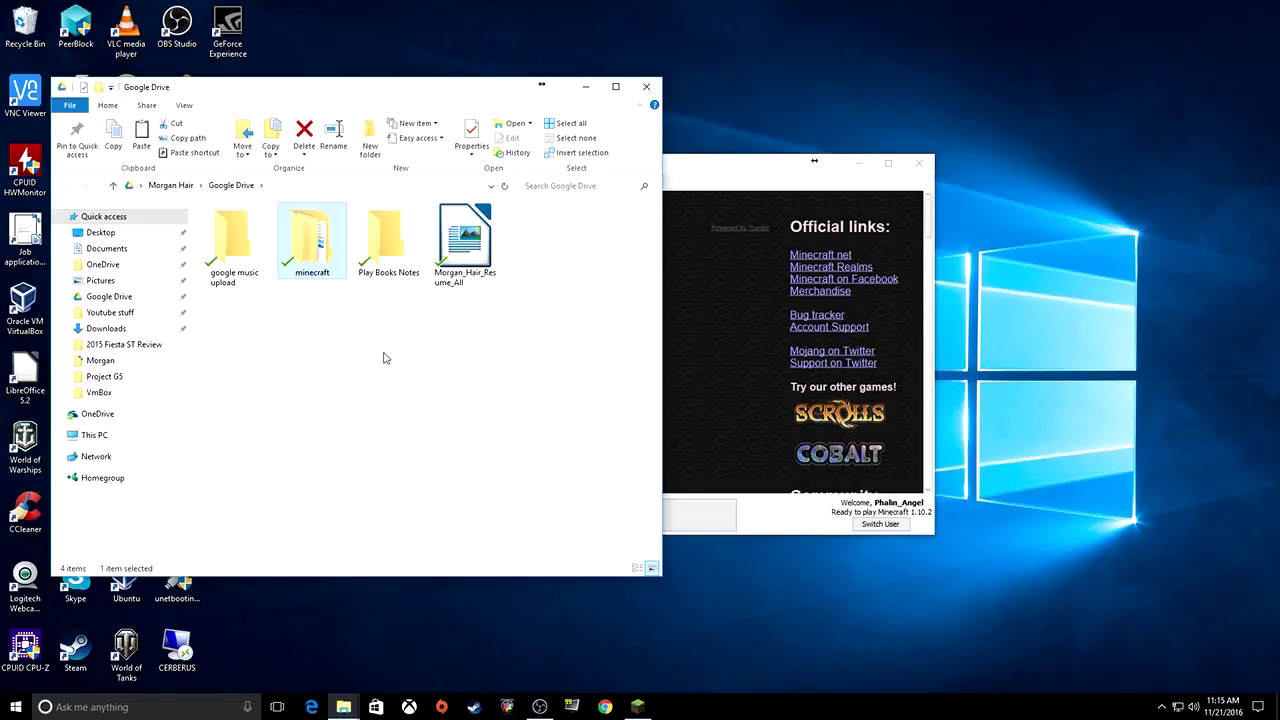
pyautogui.doubleClick(316, 241)
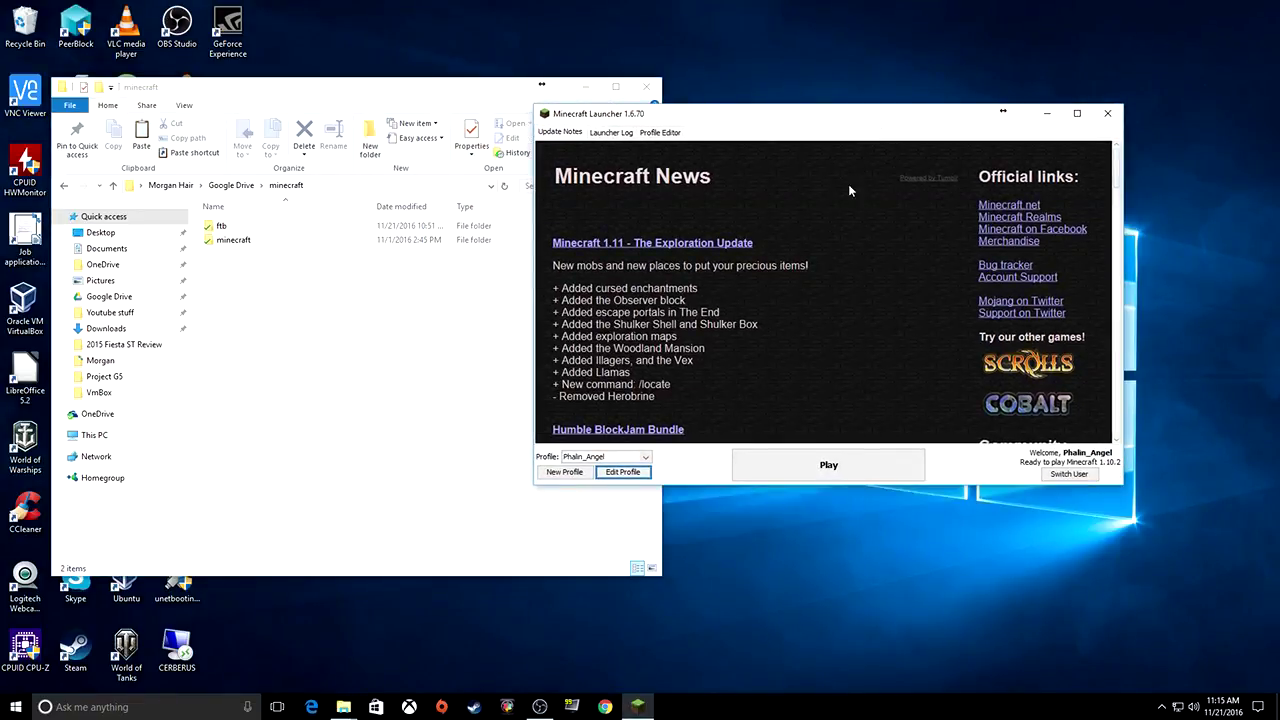
pyautogui.click(316, 423)
pyautogui.moveTo(876, 128); pyautogui.dragTo(847, 150)
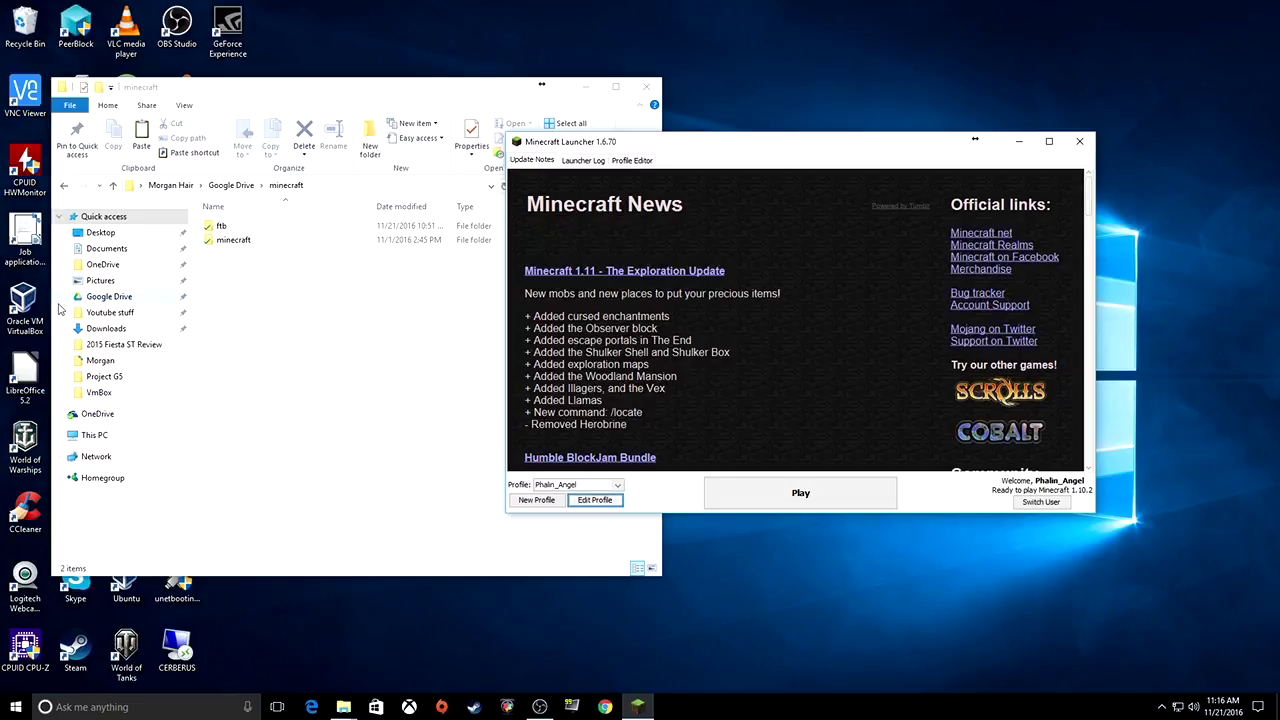
# Look inside the ftb and minecraft subfolders, returning to the parent minecraft folder after each.
pyautogui.click(314, 297)
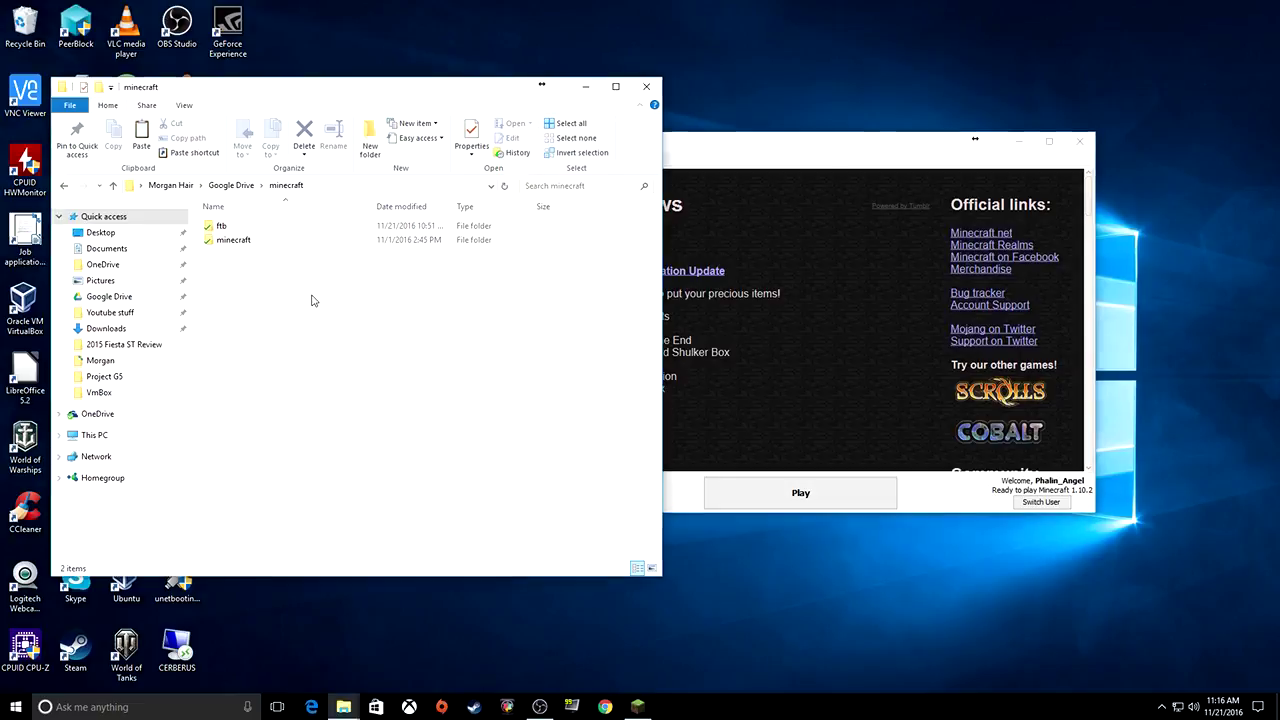
pyautogui.doubleClick(222, 229)
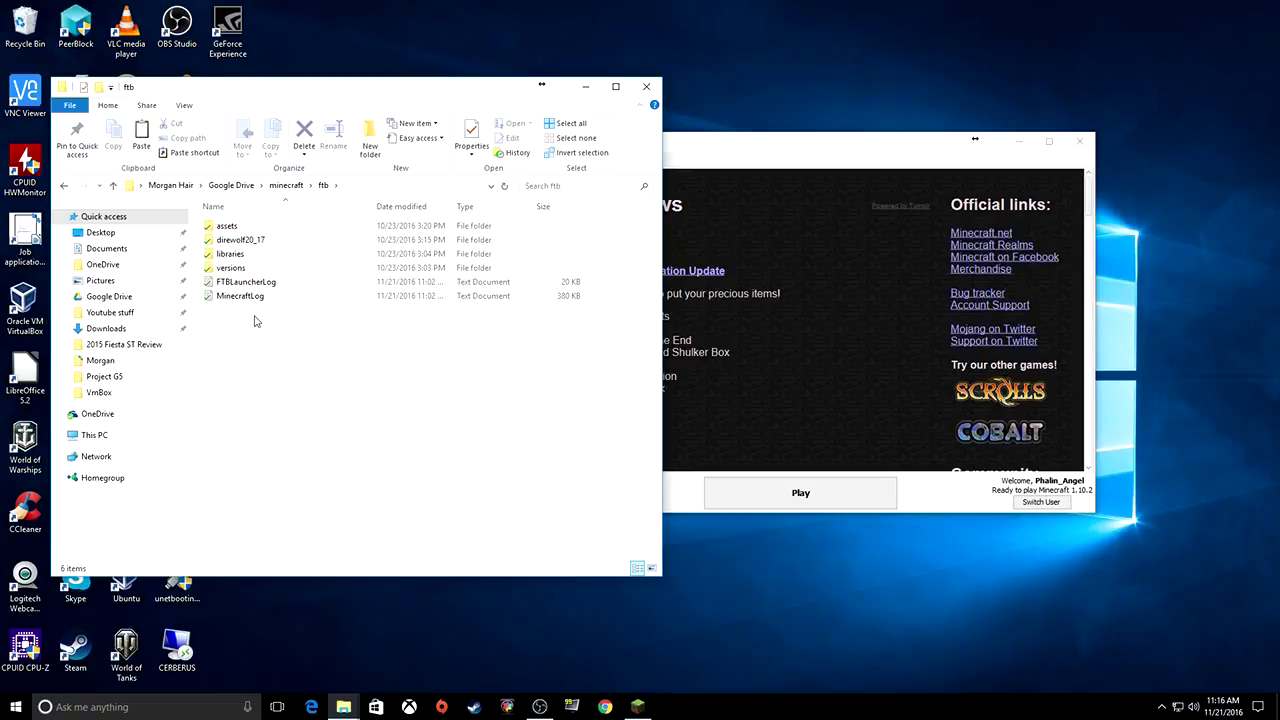
pyautogui.hotkey('alt', 'Left')
pyautogui.doubleClick(229, 243)
pyautogui.hotkey('alt', 'Left')
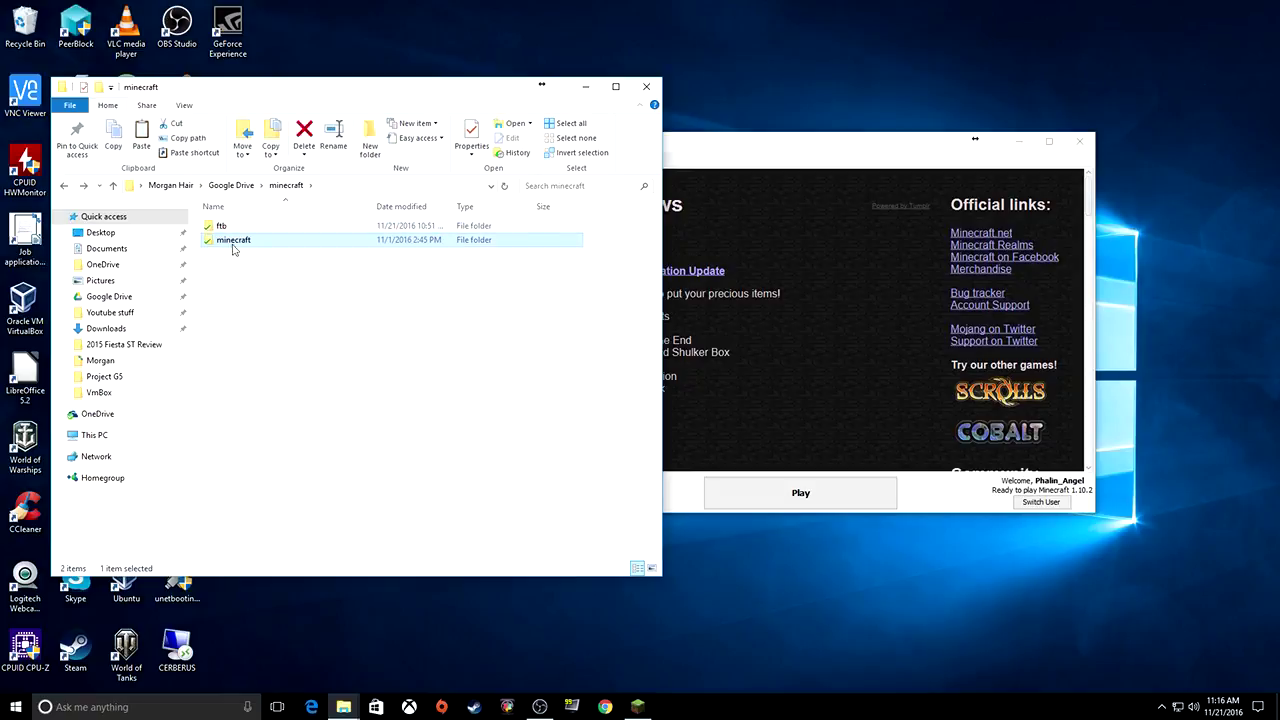
pyautogui.click(251, 273)
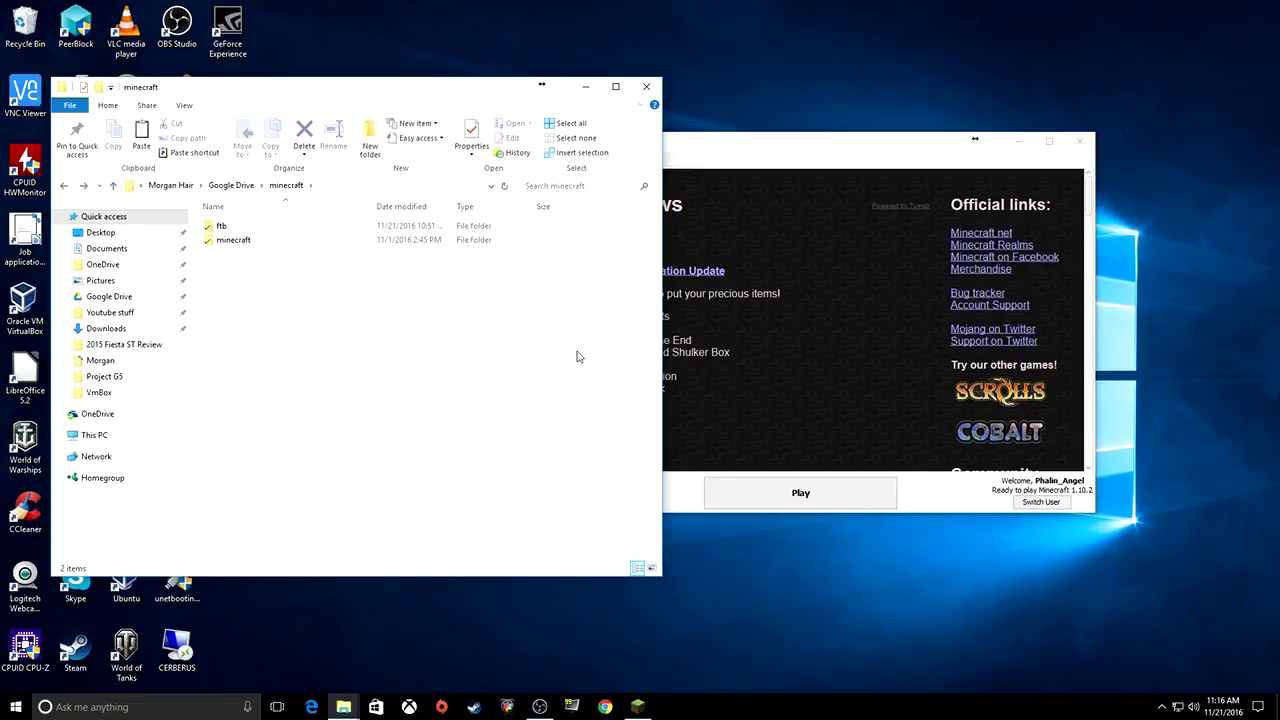
# Open the current launcher profile for editing and highlight its Game Directory path.
pyautogui.click(818, 155)
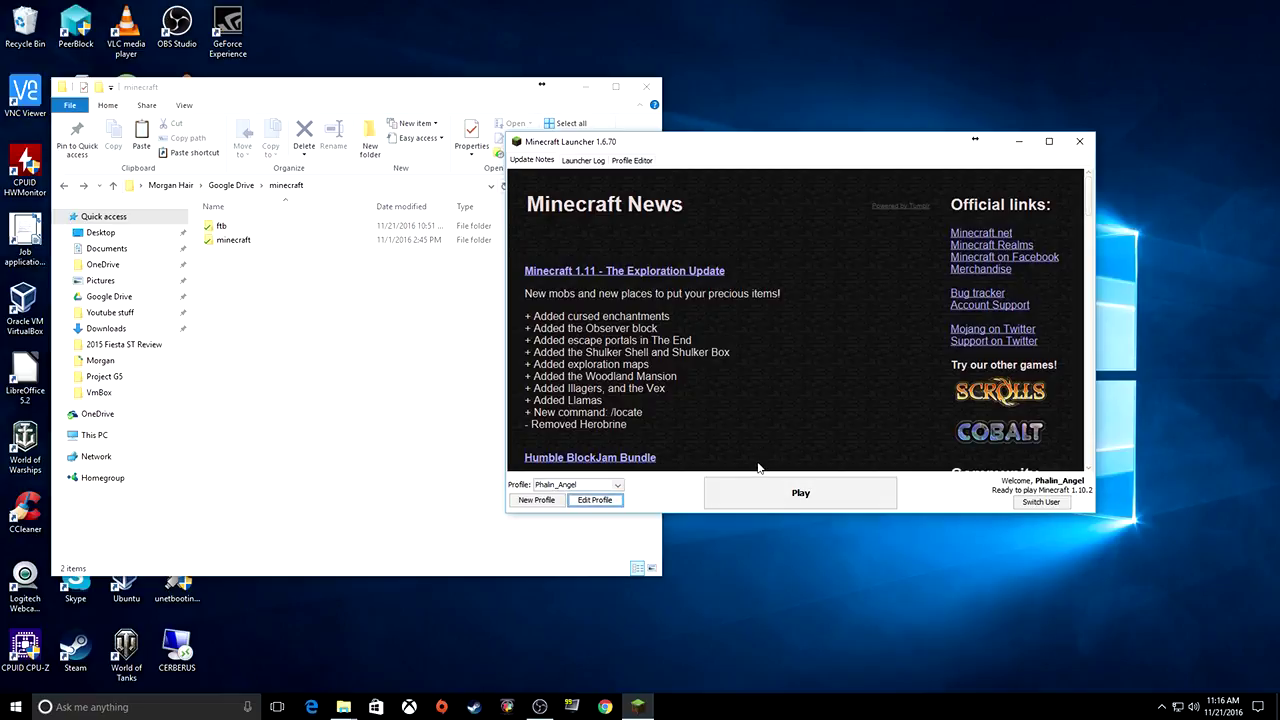
pyautogui.click(595, 502)
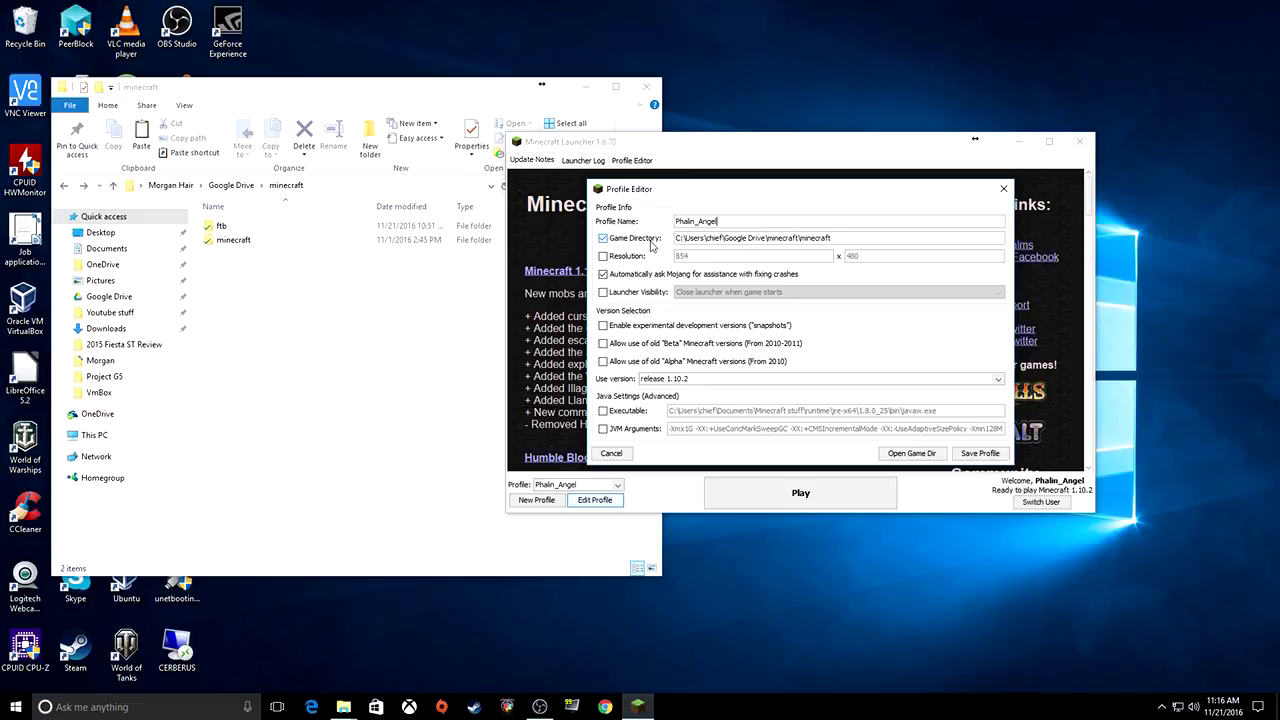
pyautogui.moveTo(852, 238); pyautogui.dragTo(676, 239)
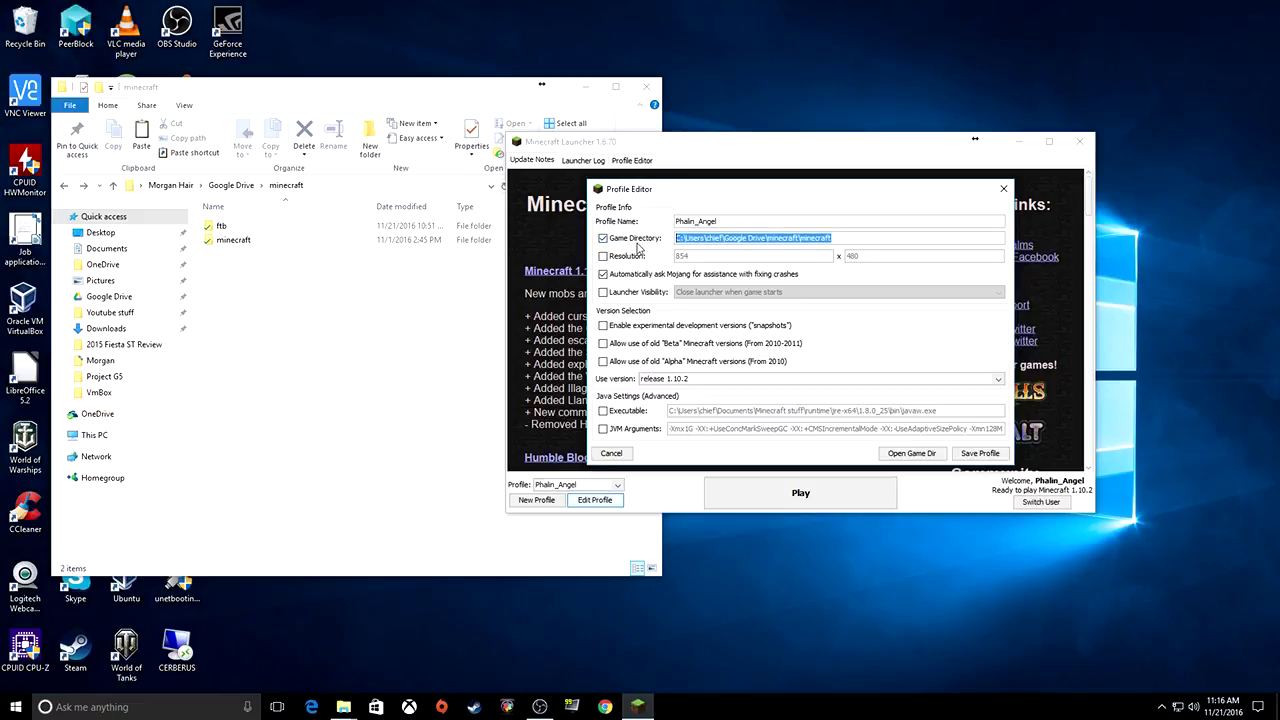
# Open the inner minecraft folder and compare its full path with the profile's Game Directory.
pyautogui.doubleClick(236, 242)
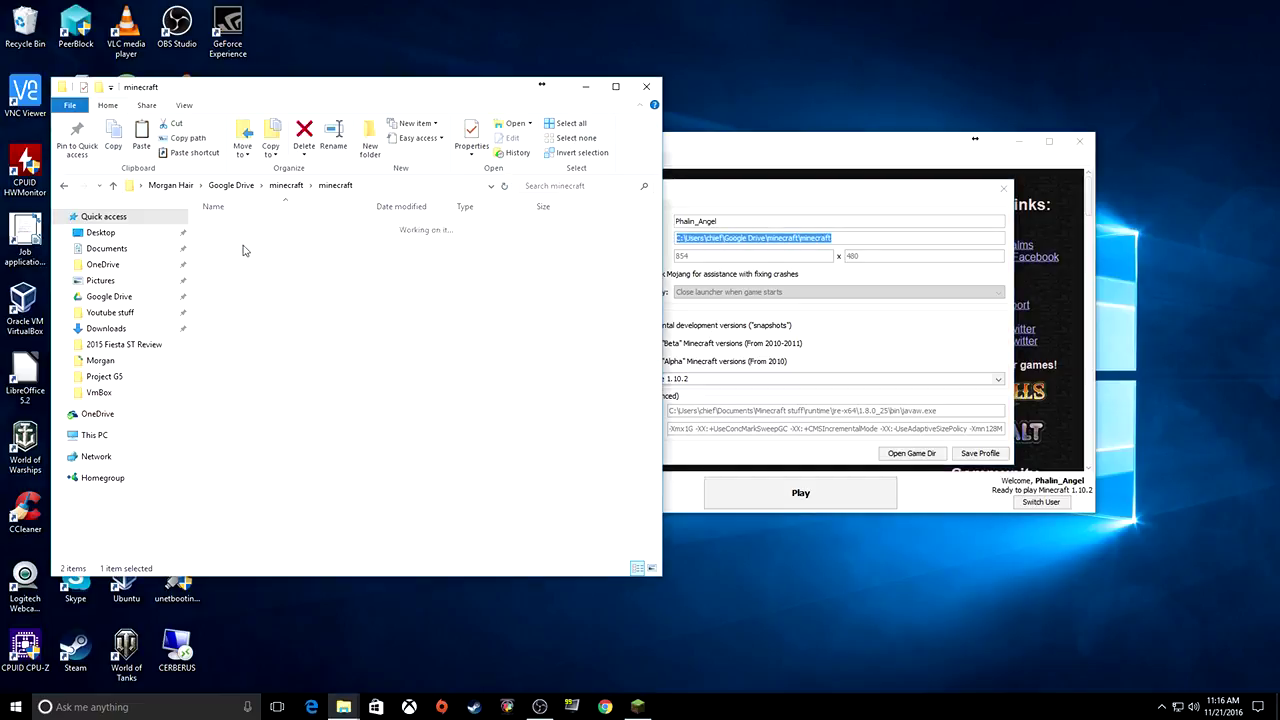
pyautogui.click(905, 181)
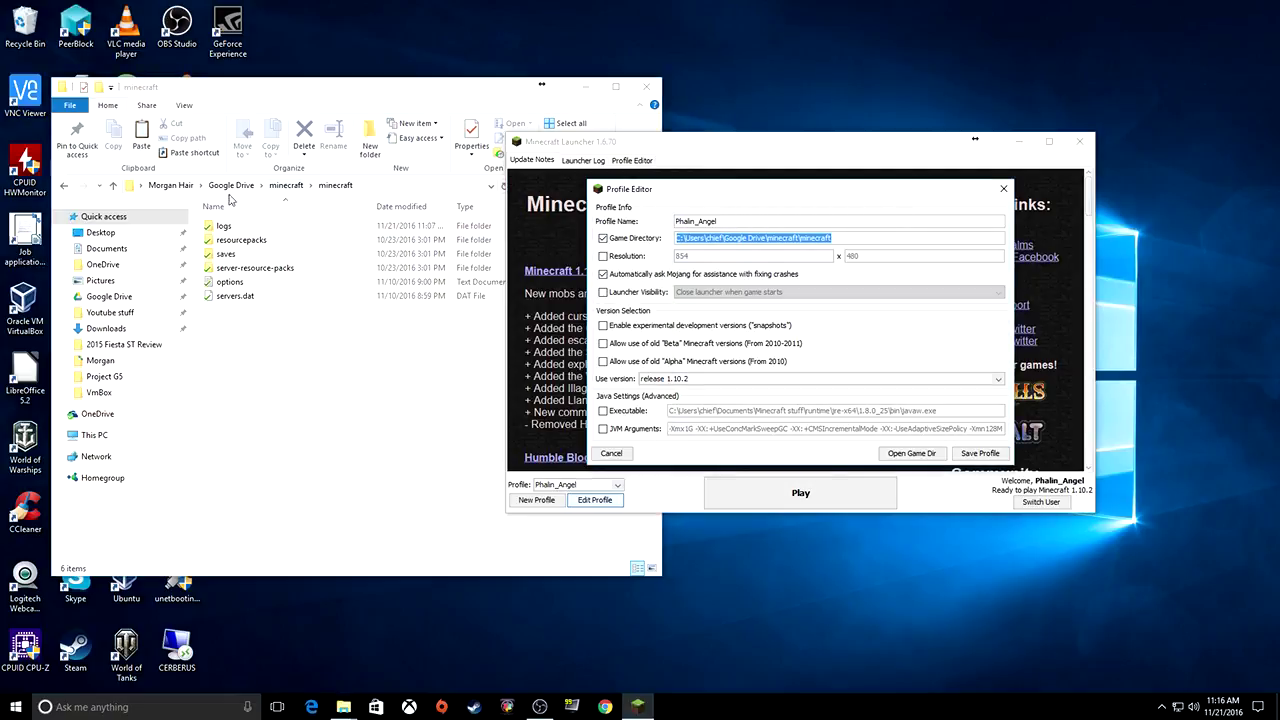
pyautogui.click(398, 190)
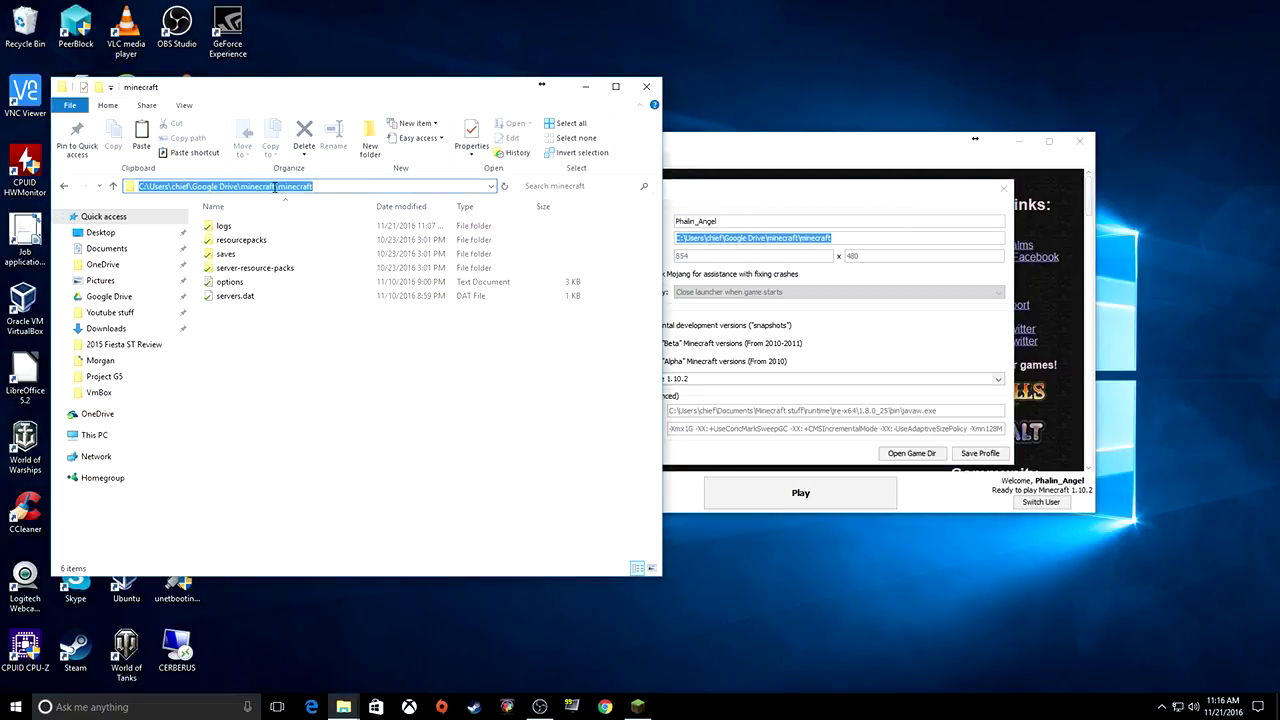
pyautogui.click(739, 251)
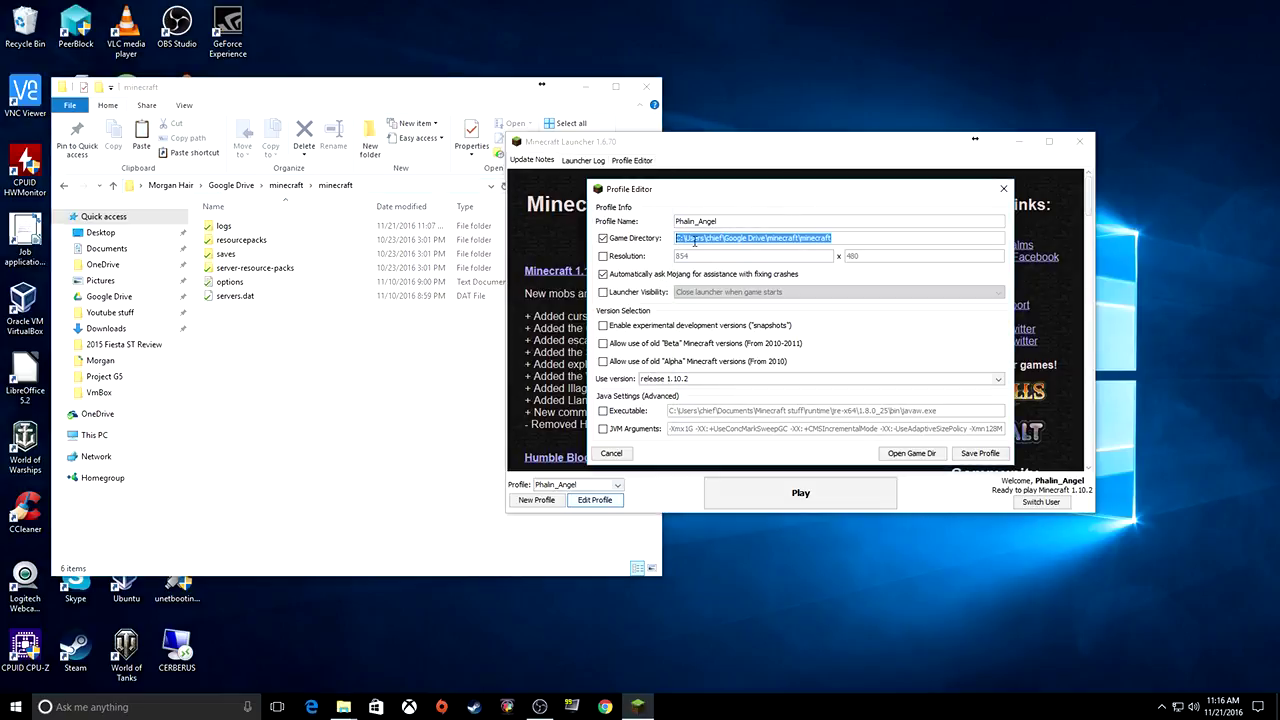
pyautogui.click(862, 238)
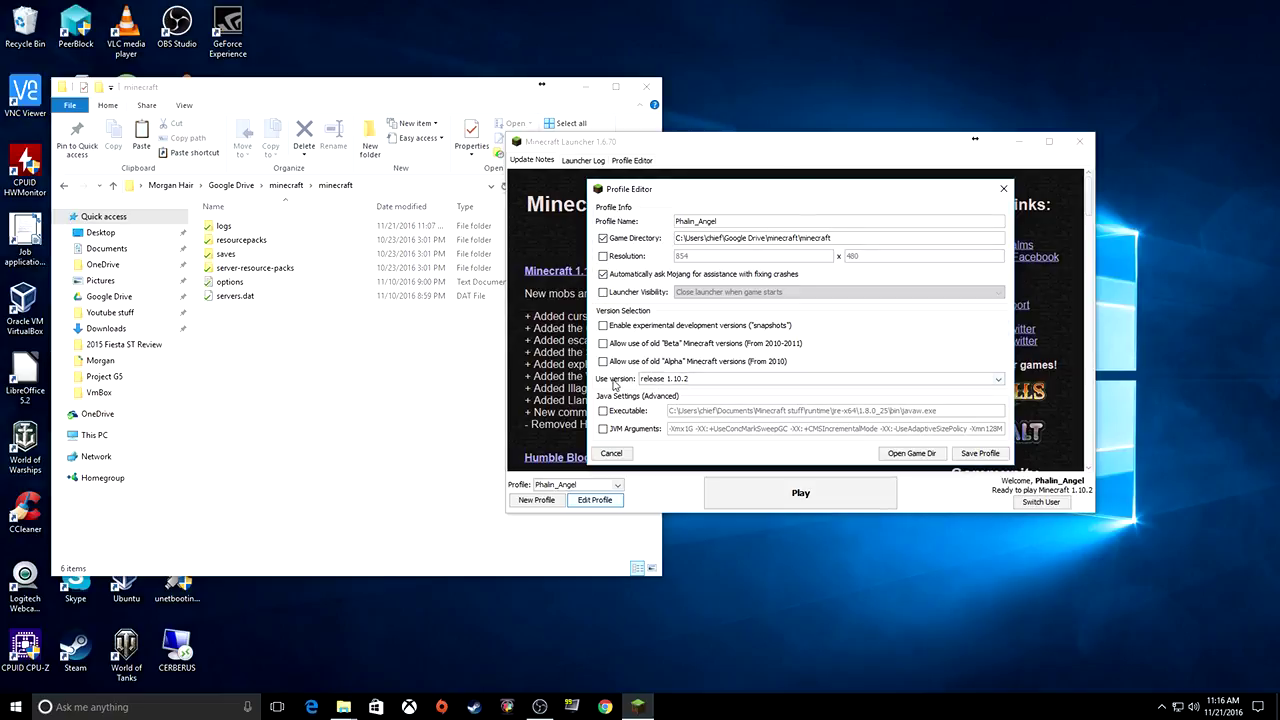
# Launch Minecraft with the saved profile and join The Katina Outpost multiplayer server.
pyautogui.click(979, 454)
pyautogui.click(805, 500)
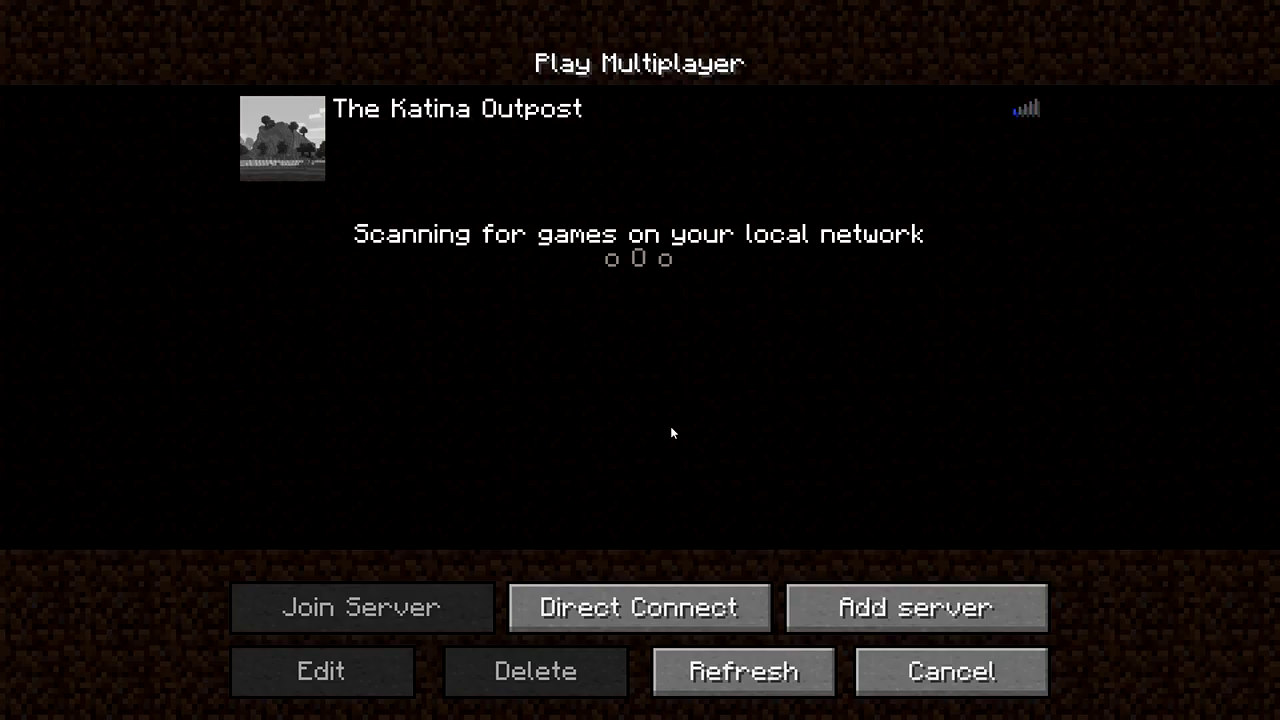
pyautogui.click(537, 149)
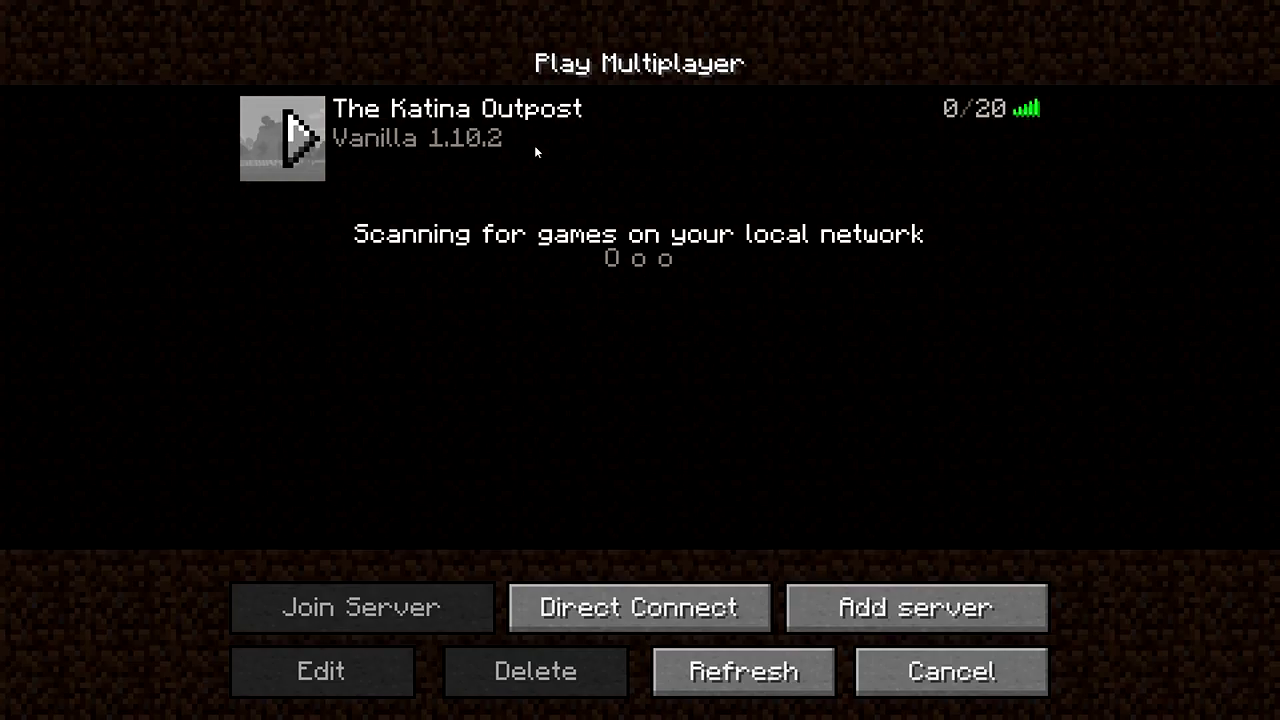
pyautogui.press('Return')
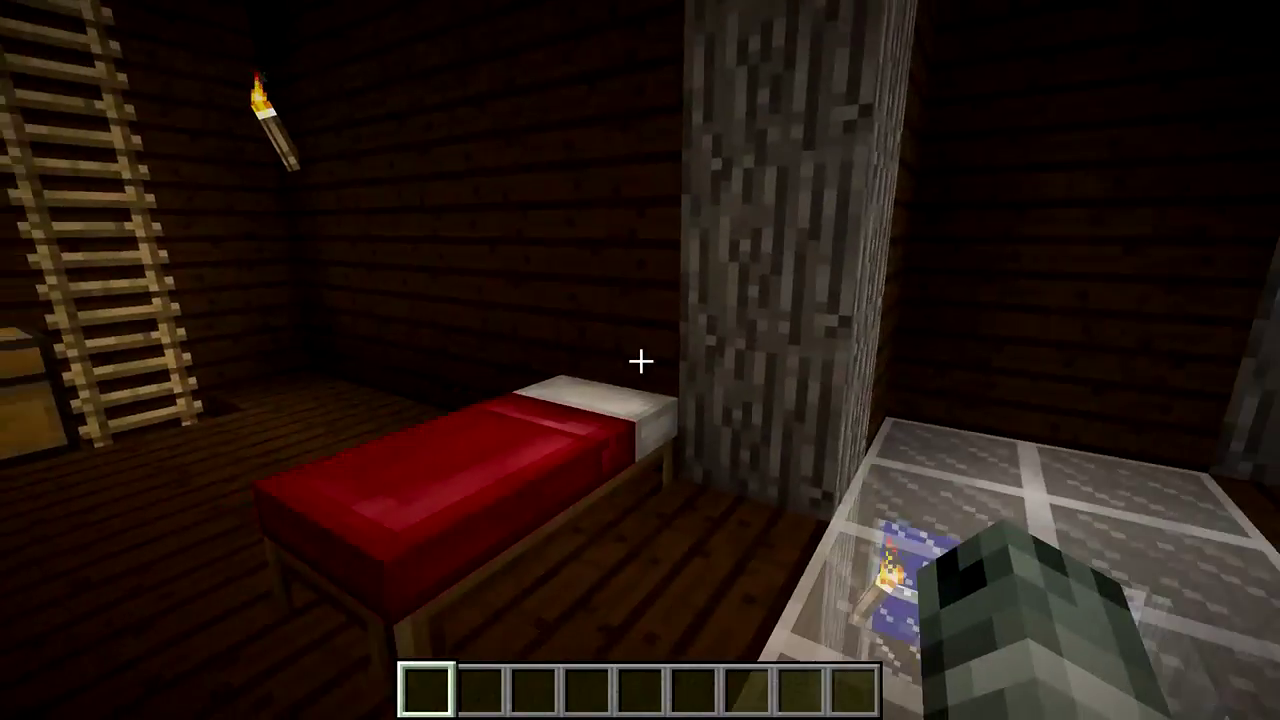
# Pick the Acacia Wood block from the bedroom and test placing and breaking it near the bed.
pyautogui.middleClick(640, 360)
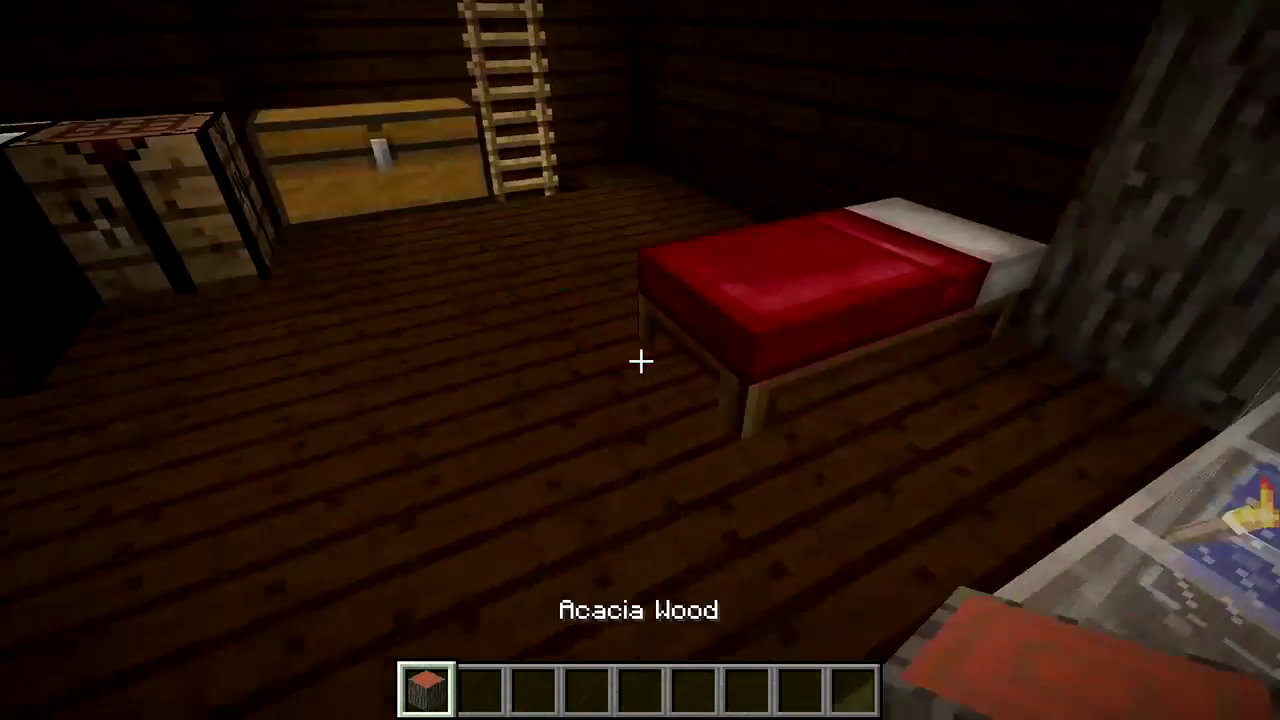
pyautogui.rightClick(640, 360)
pyautogui.rightClick(640, 360)
pyautogui.click(640, 360)
pyautogui.click(640, 360)
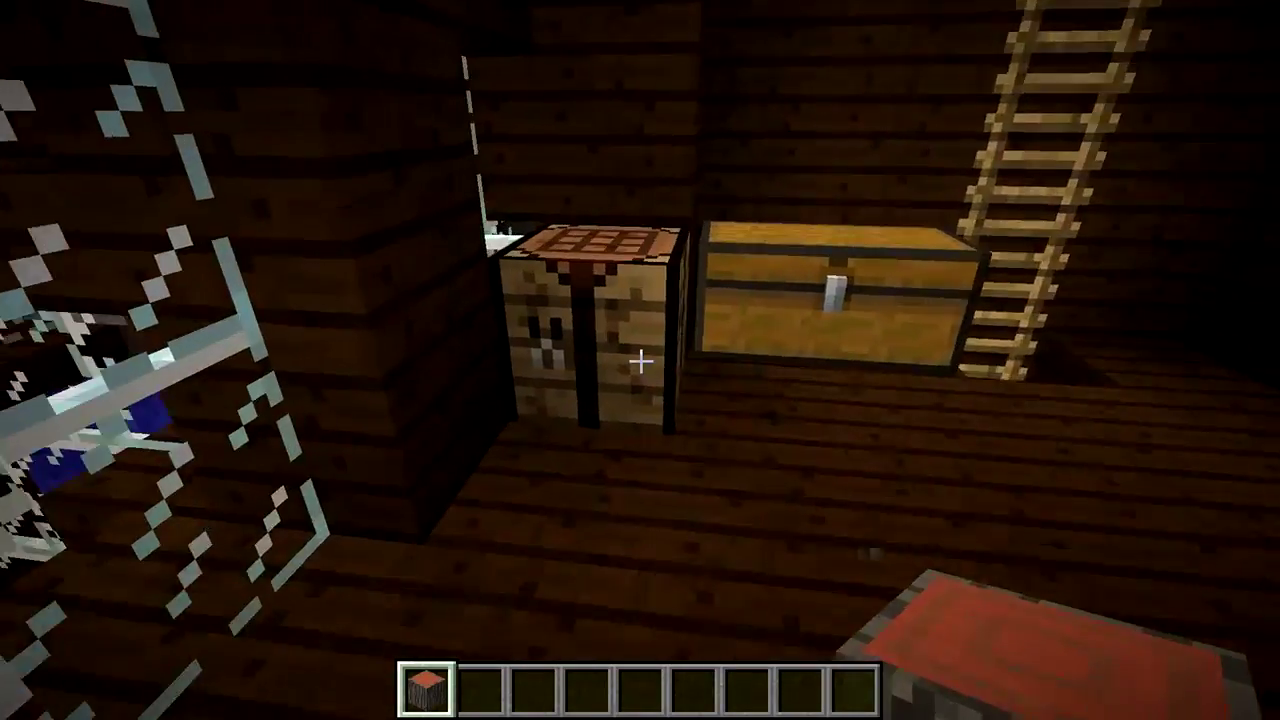
pyautogui.rightClick(640, 360)
pyautogui.press('e')
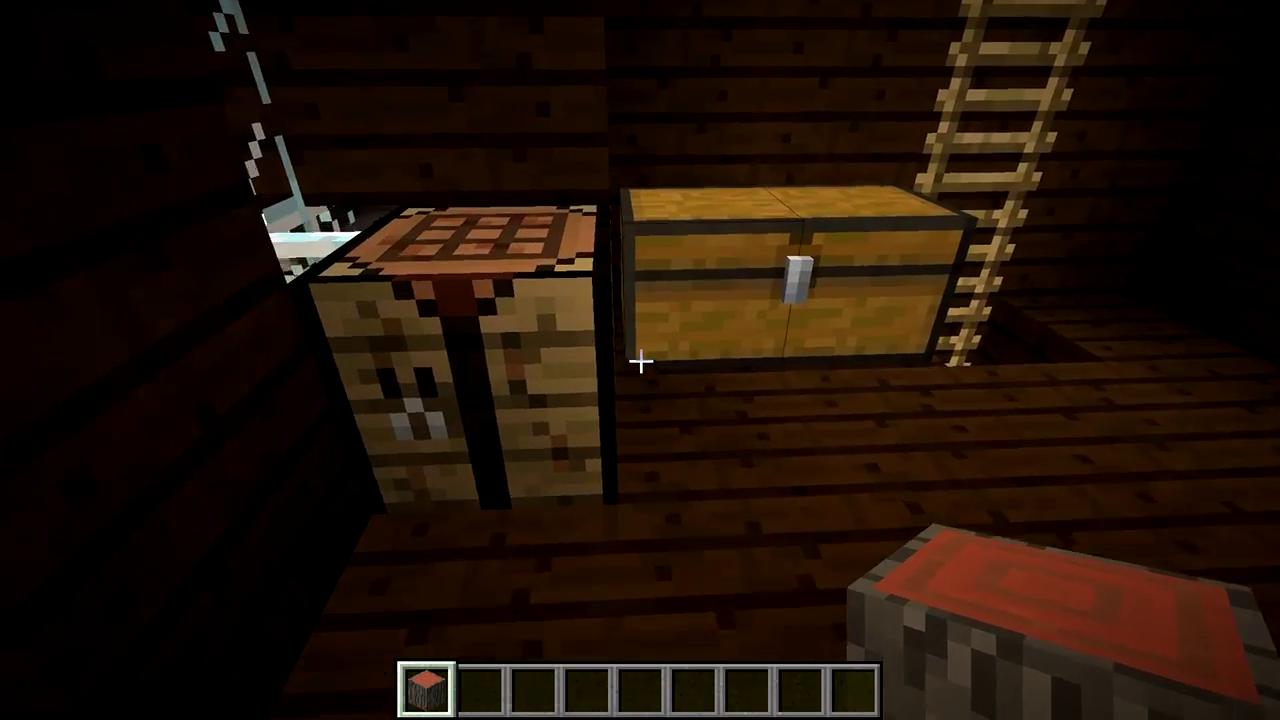
pyautogui.rightClick(640, 360)
pyautogui.press('e')
# Take the ladder out of the bedroom and fly outside above the village.
pyautogui.press('w')
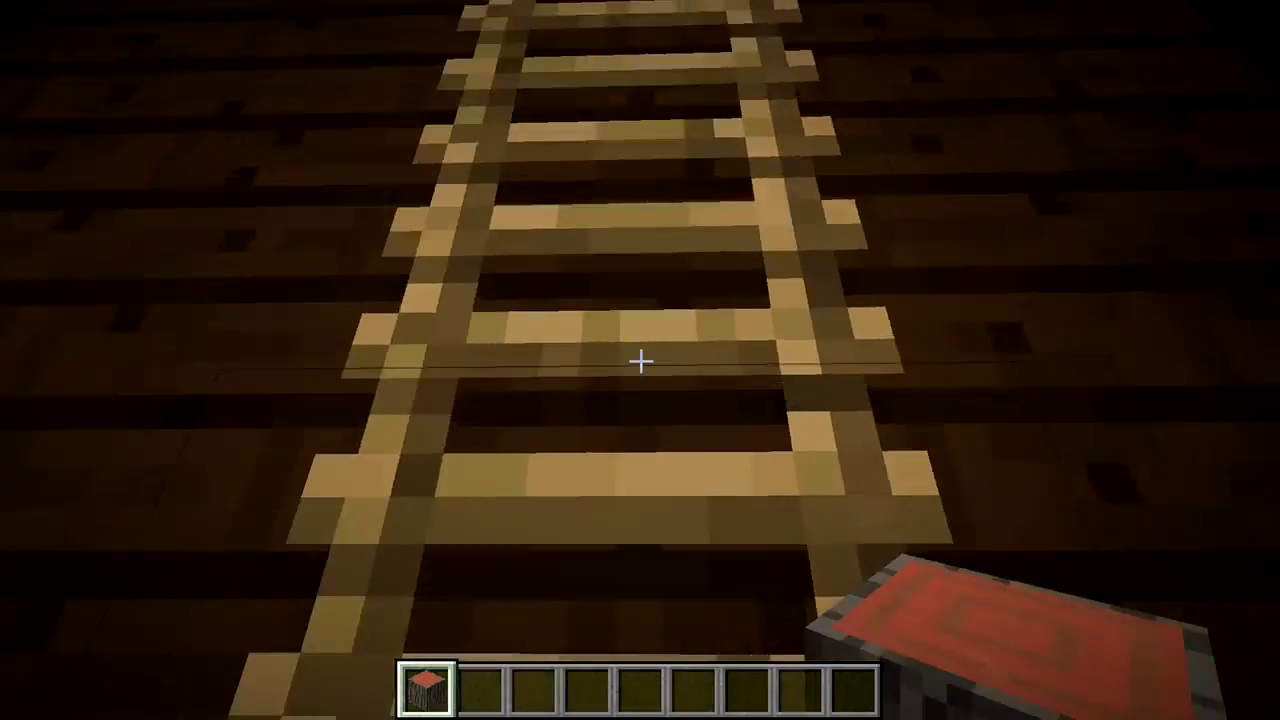
pyautogui.press('w')
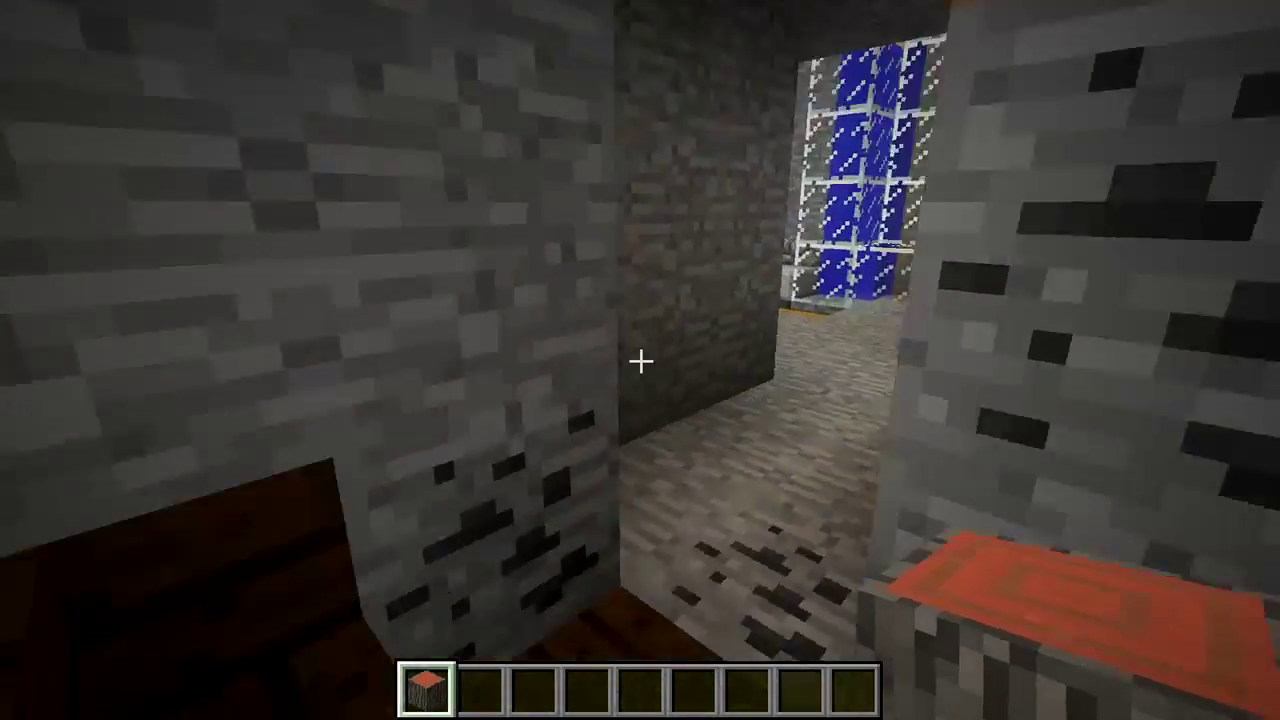
pyautogui.press('space')
pyautogui.press('space')
pyautogui.press('w')
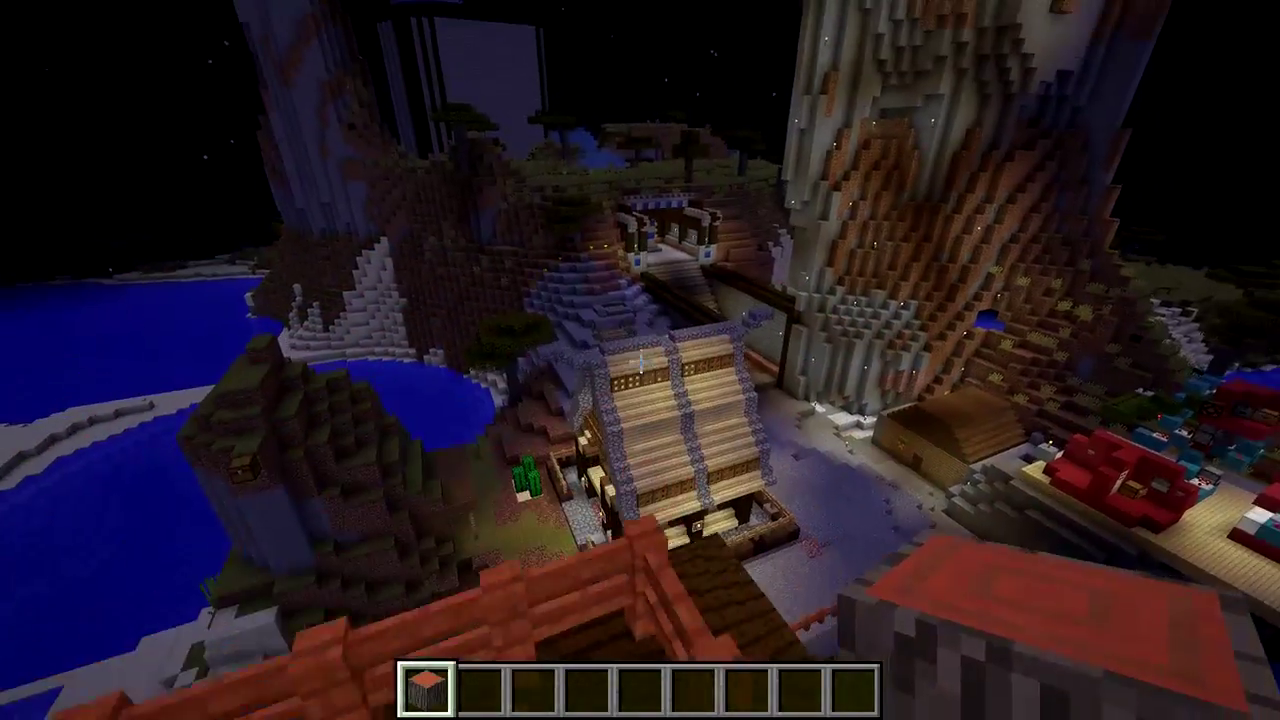
# Fly around the village to view the houses, the farm plots and the platform with the red builds.
pyautogui.press('w')
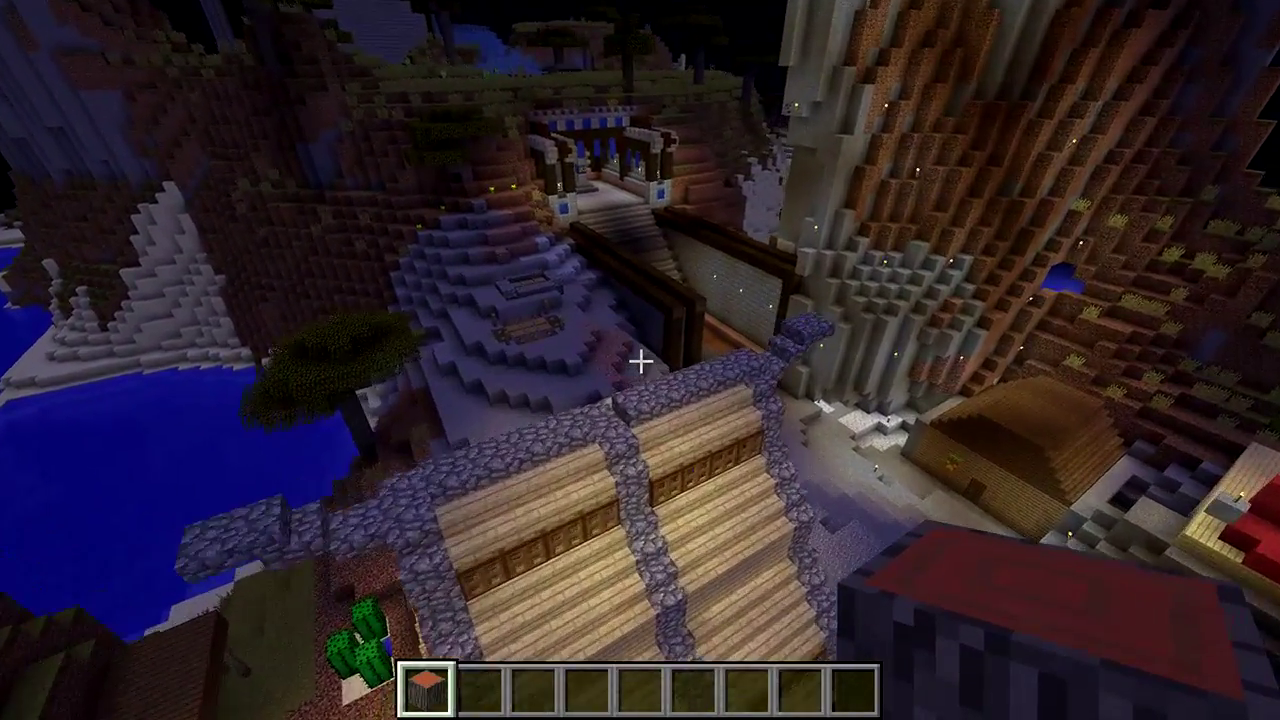
pyautogui.press('w')
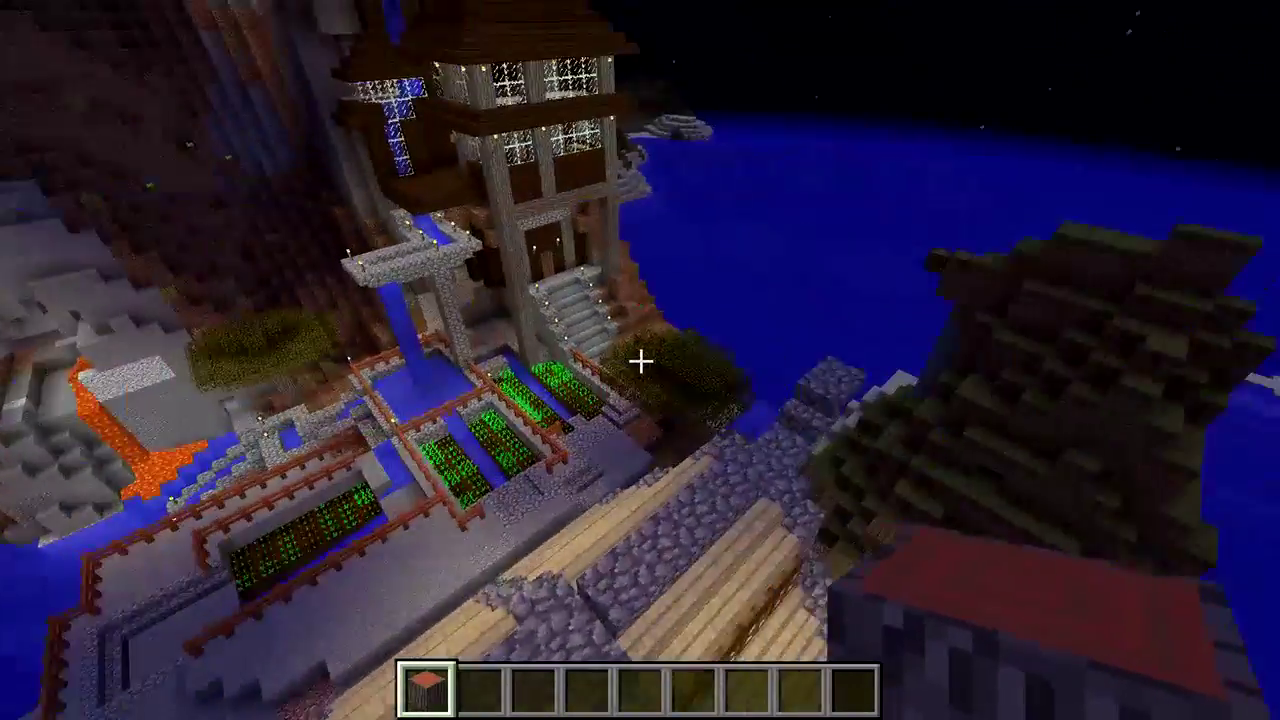
pyautogui.press('w')
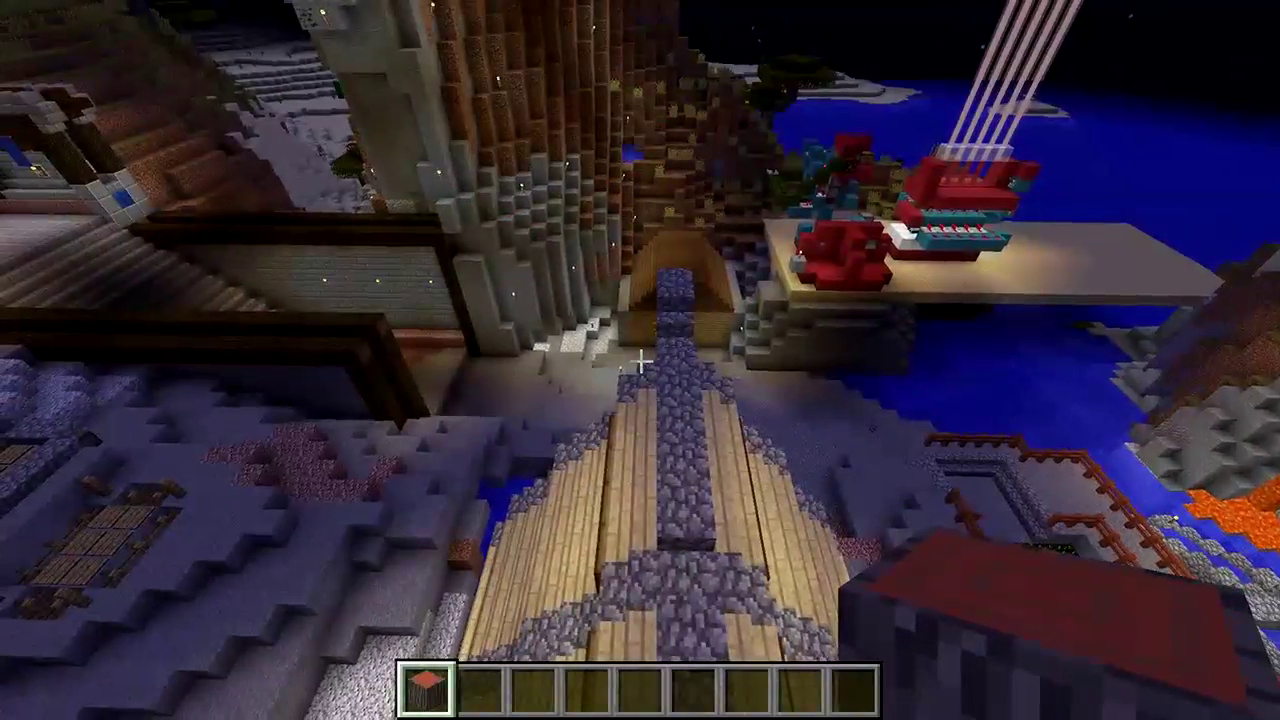
pyautogui.press('w')
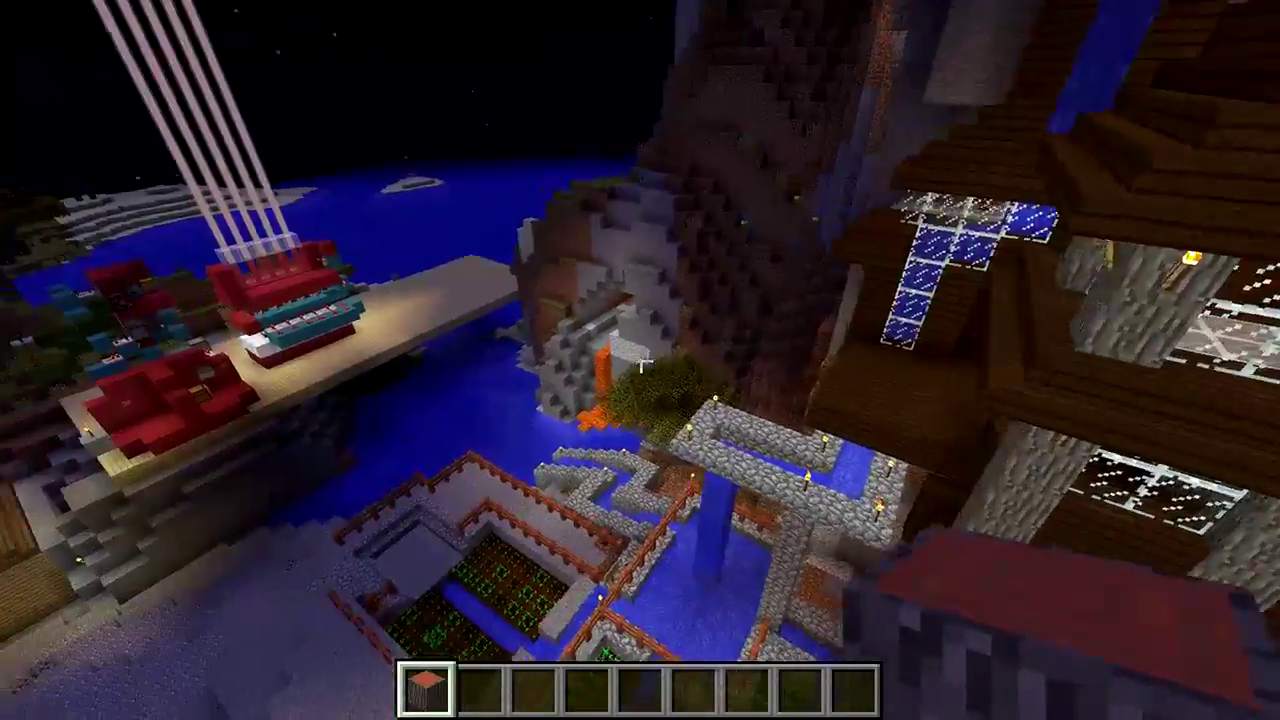
pyautogui.press('w')
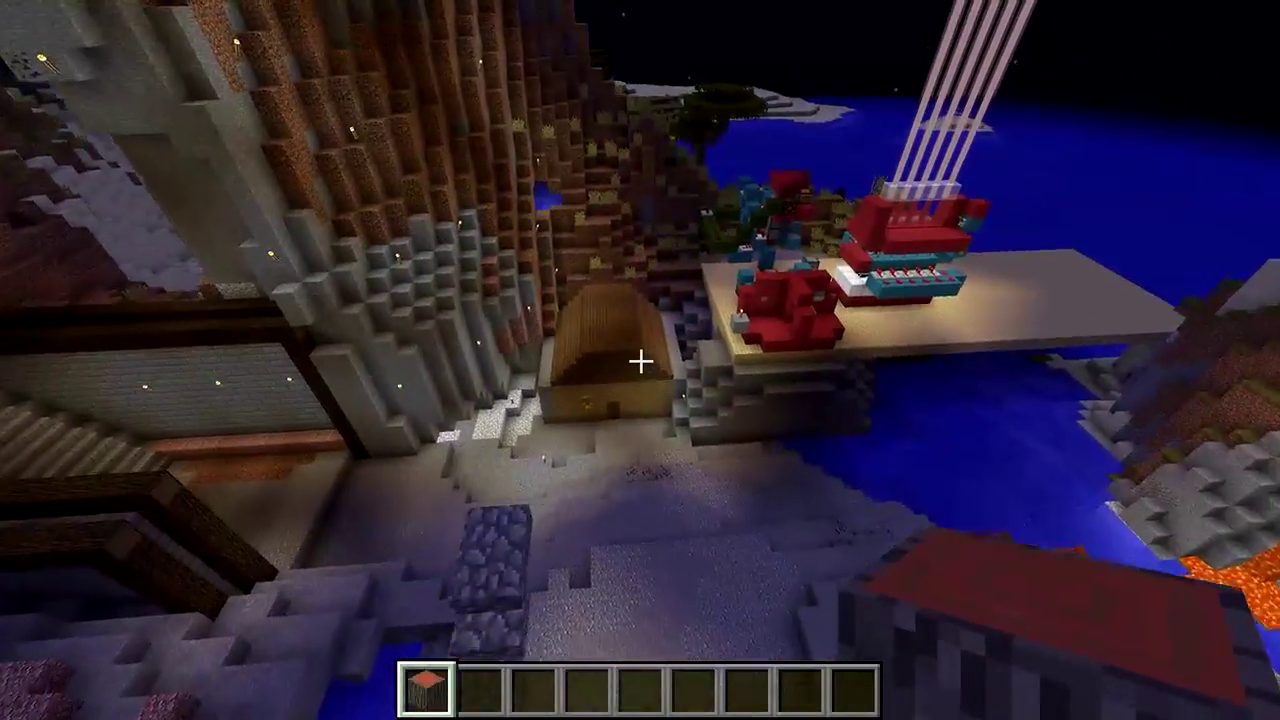
pyautogui.press('w')
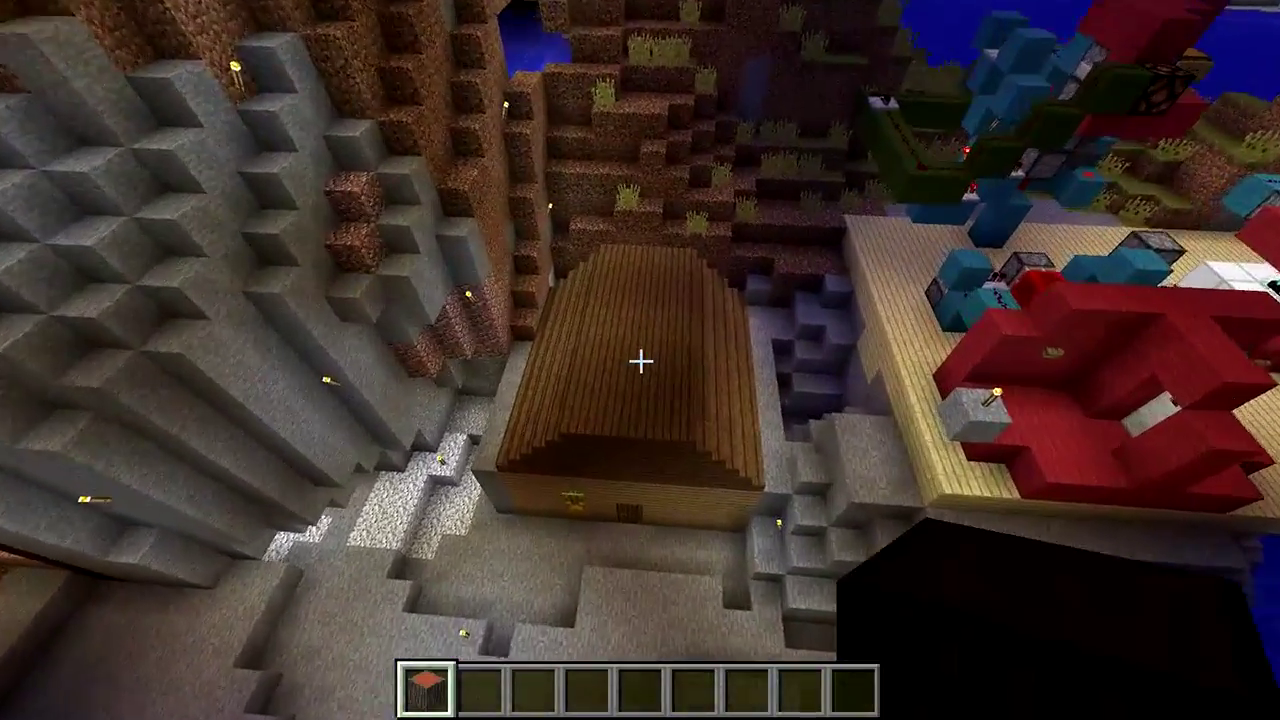
# Land in front of the plank building with the orange and green banner and enter through its door.
pyautogui.press('w')
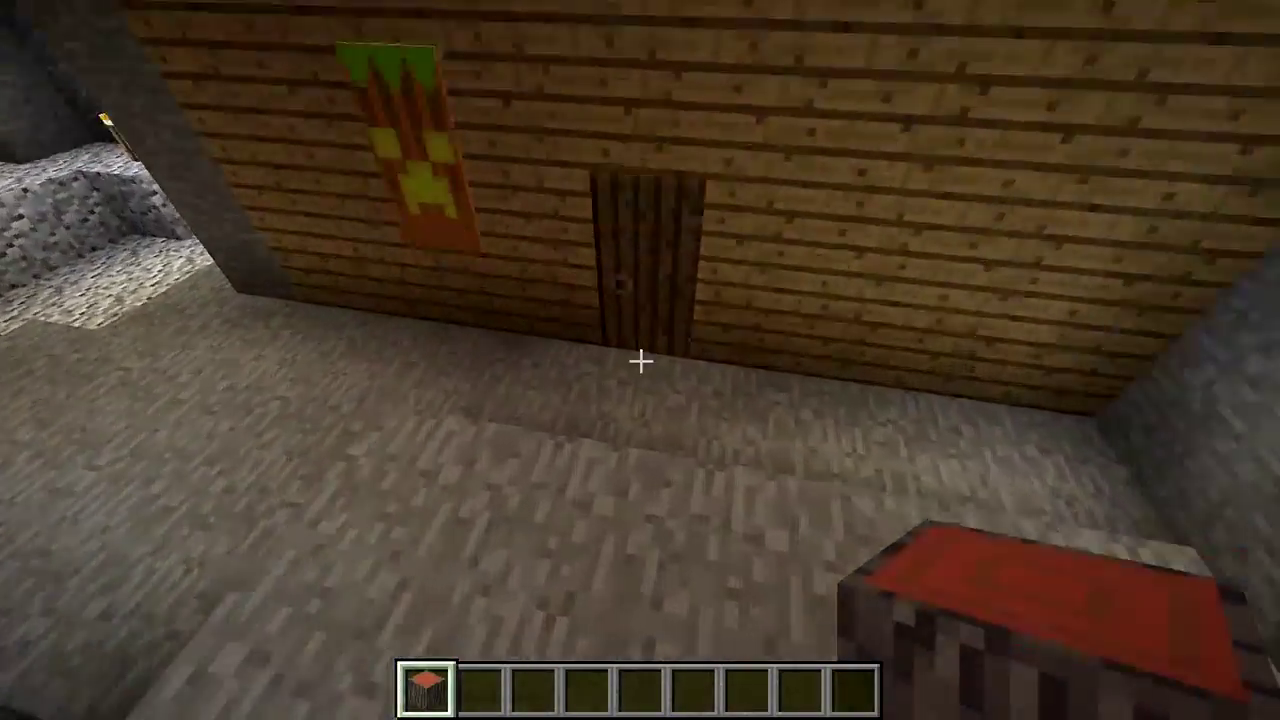
pyautogui.rightClick(640, 360)
pyautogui.press('w')
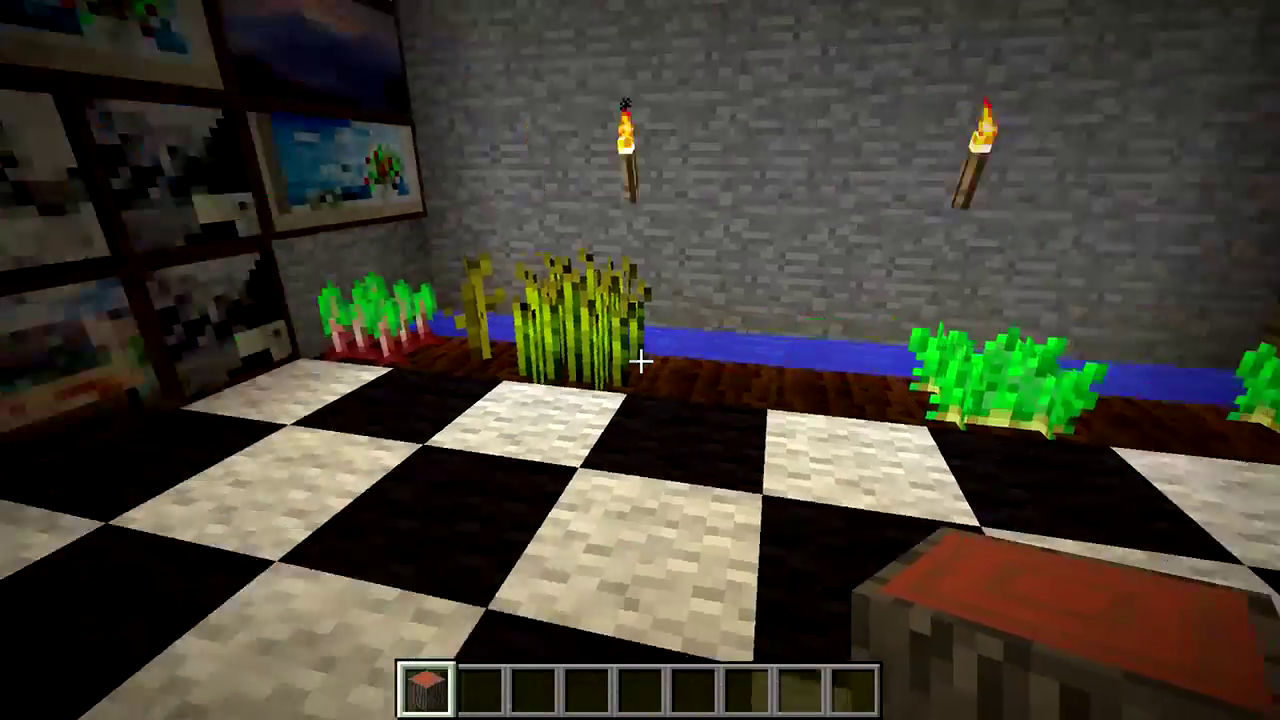
# Disconnect from the server and quit the game.
pyautogui.press('Escape')
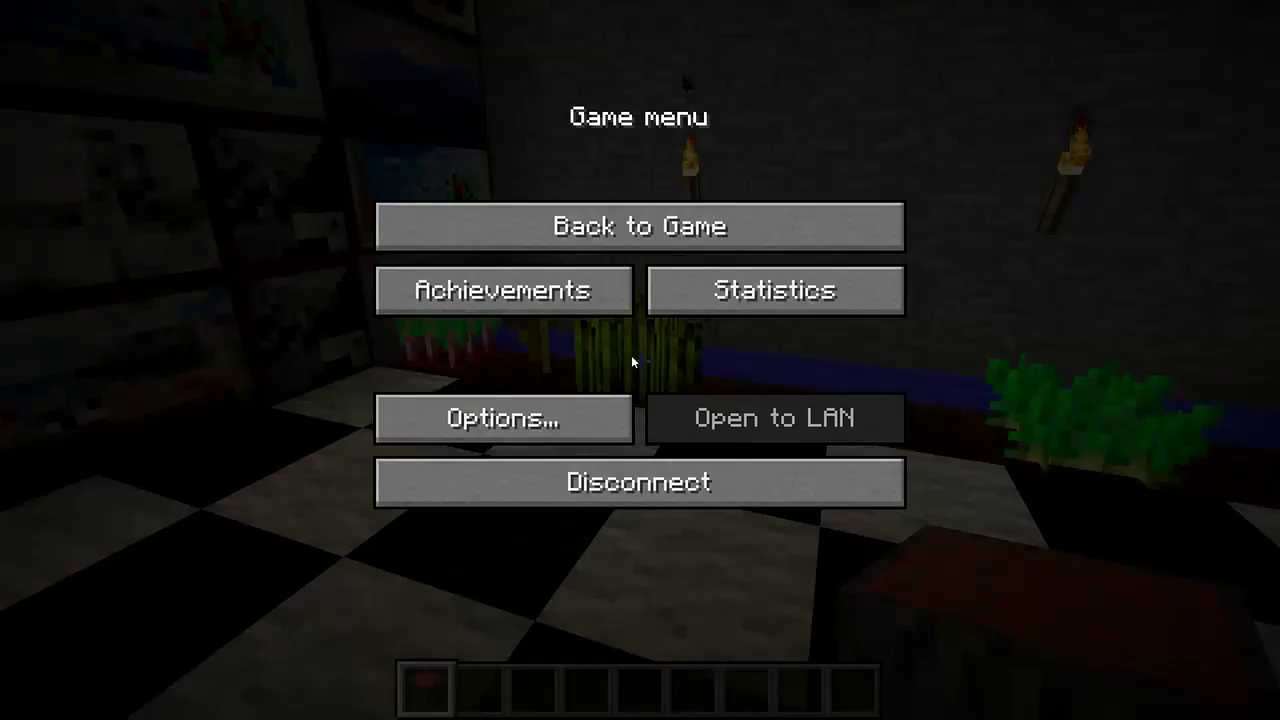
pyautogui.click(609, 490)
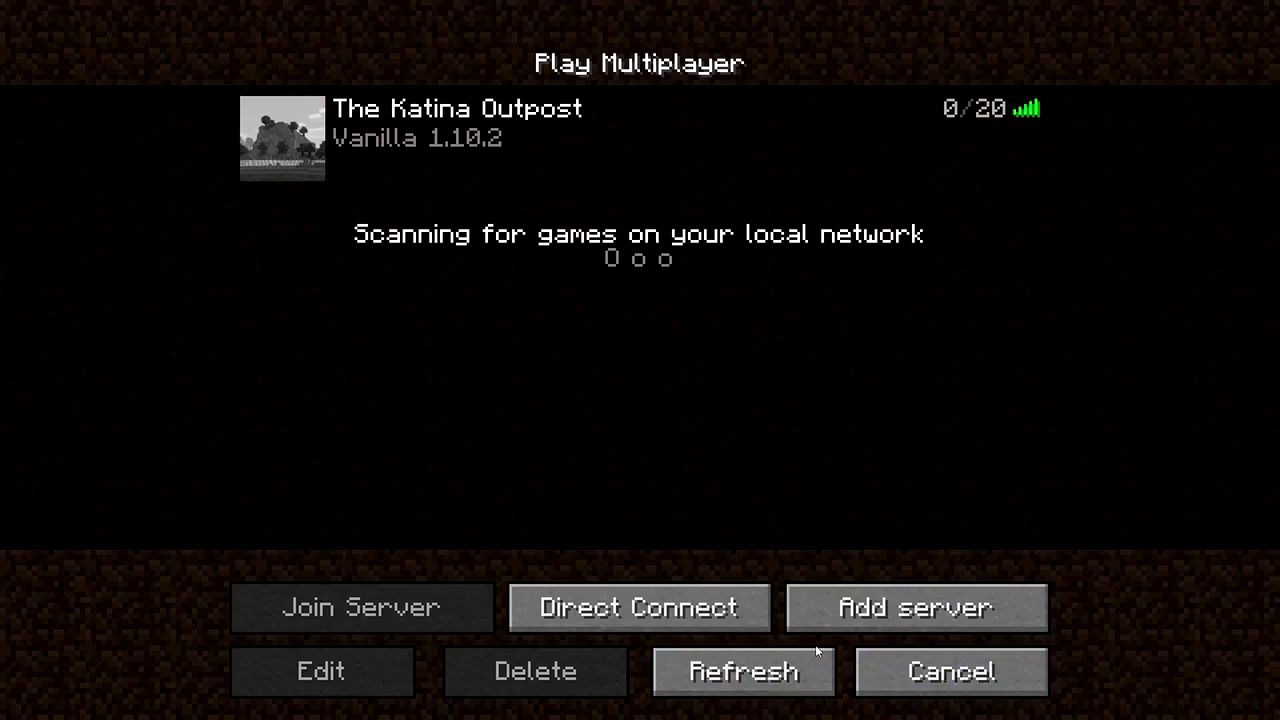
pyautogui.click(951, 670)
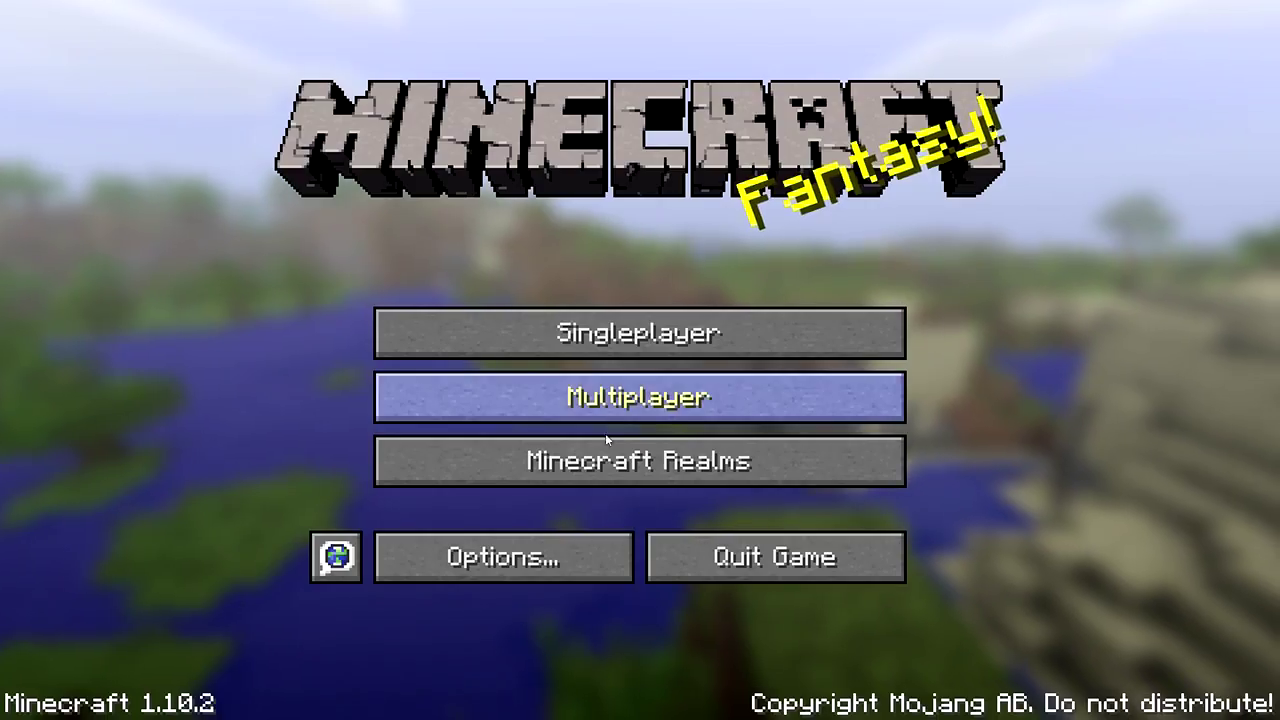
pyautogui.click(777, 554)
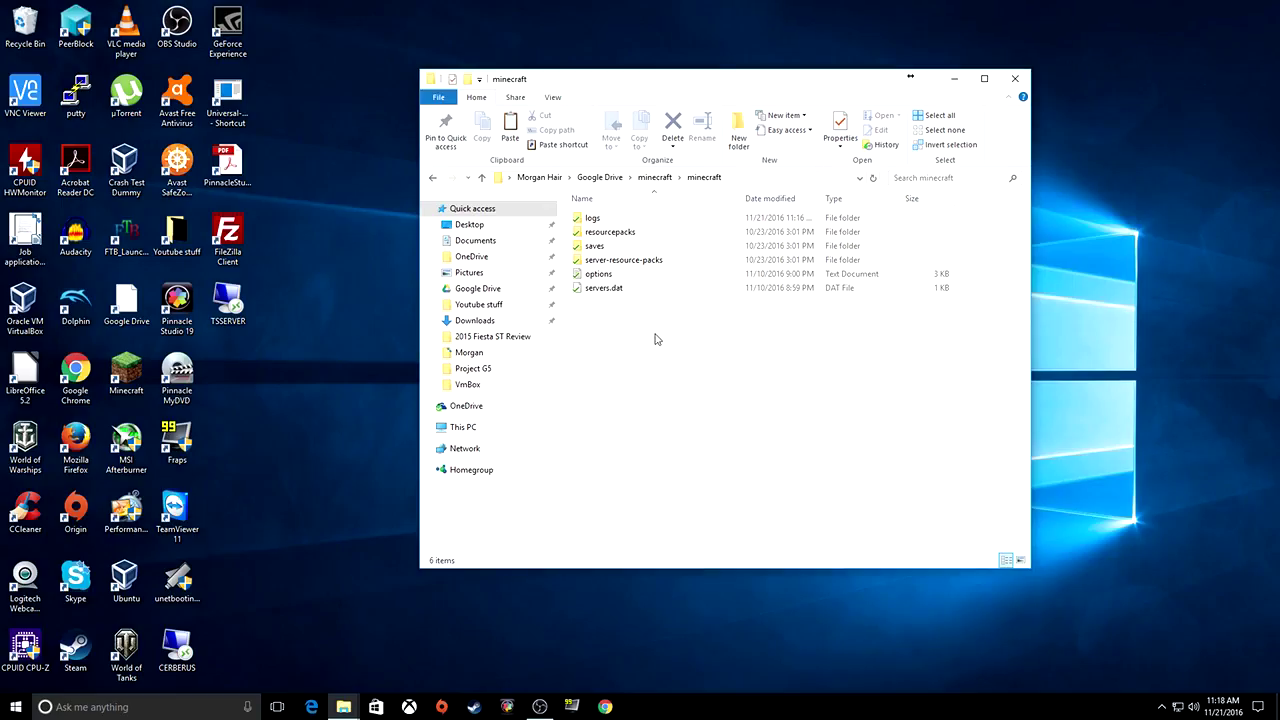
pyautogui.moveTo(654, 333); pyautogui.dragTo(586, 220)
pyautogui.click(752, 455)
# Check Google Drive's sync status and recently synced files, and close the minecraft folder window.
pyautogui.click(1160, 709)
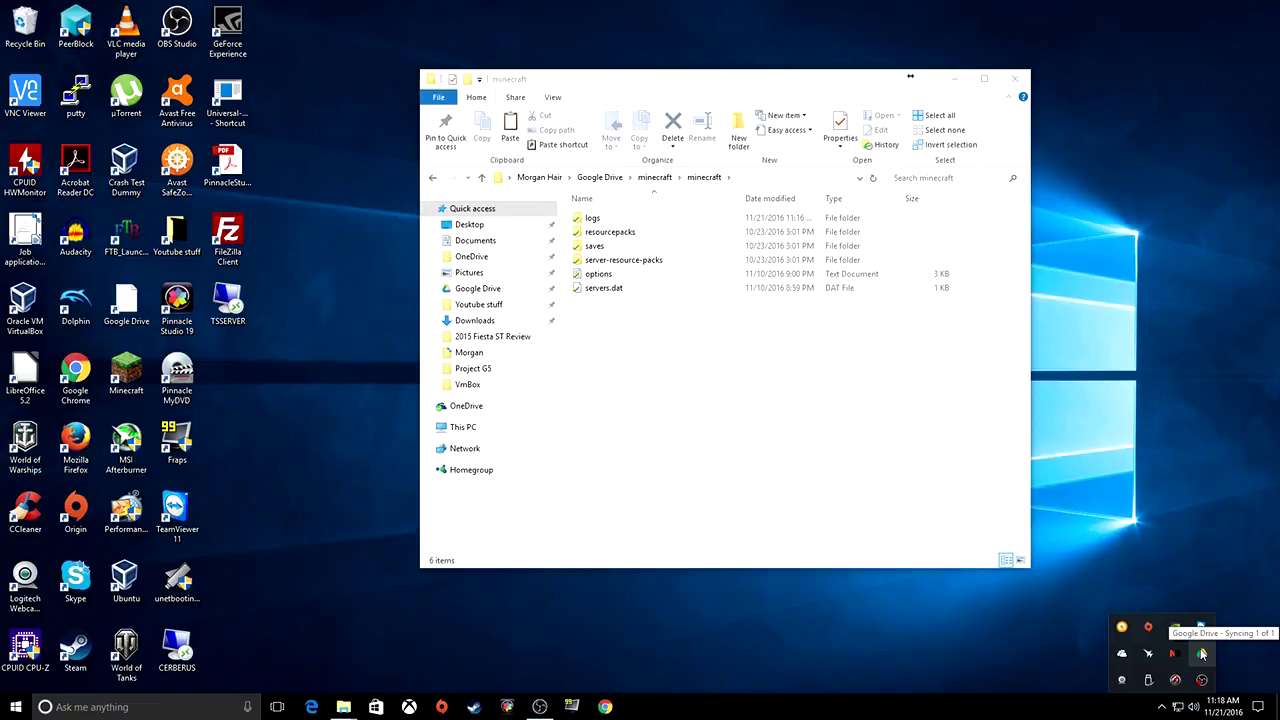
pyautogui.click(1202, 654)
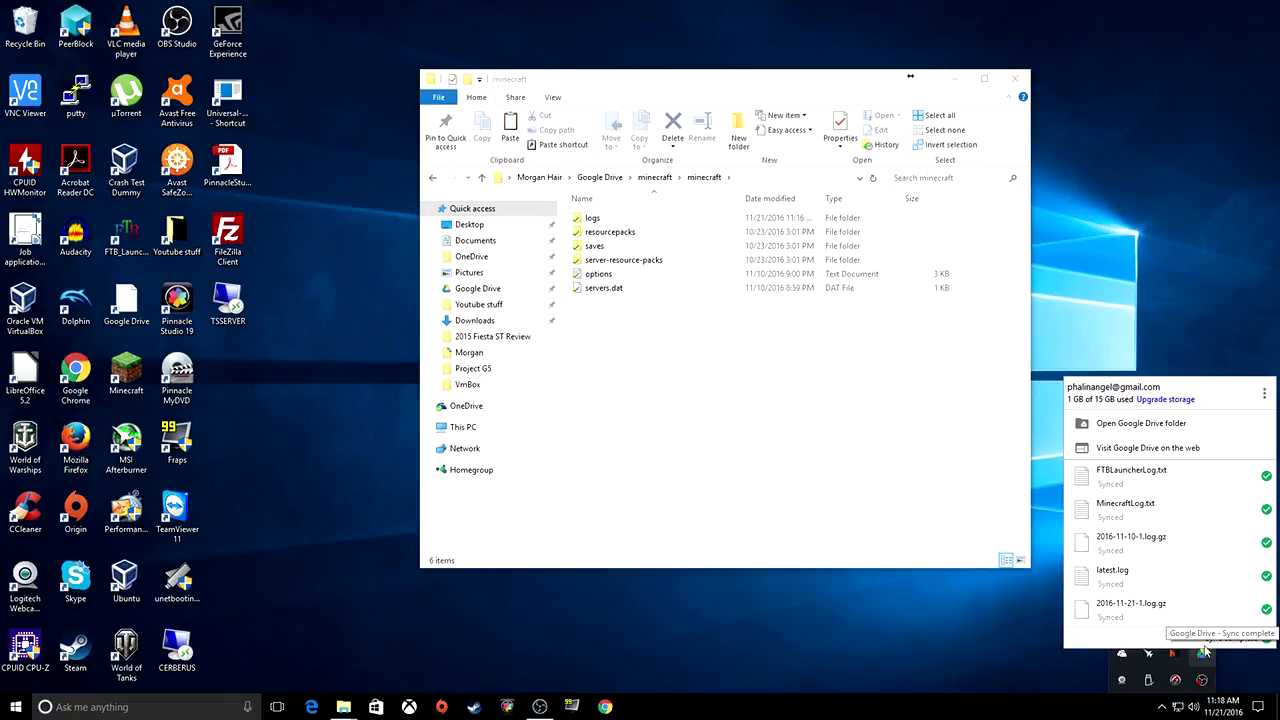
pyautogui.click(1154, 299)
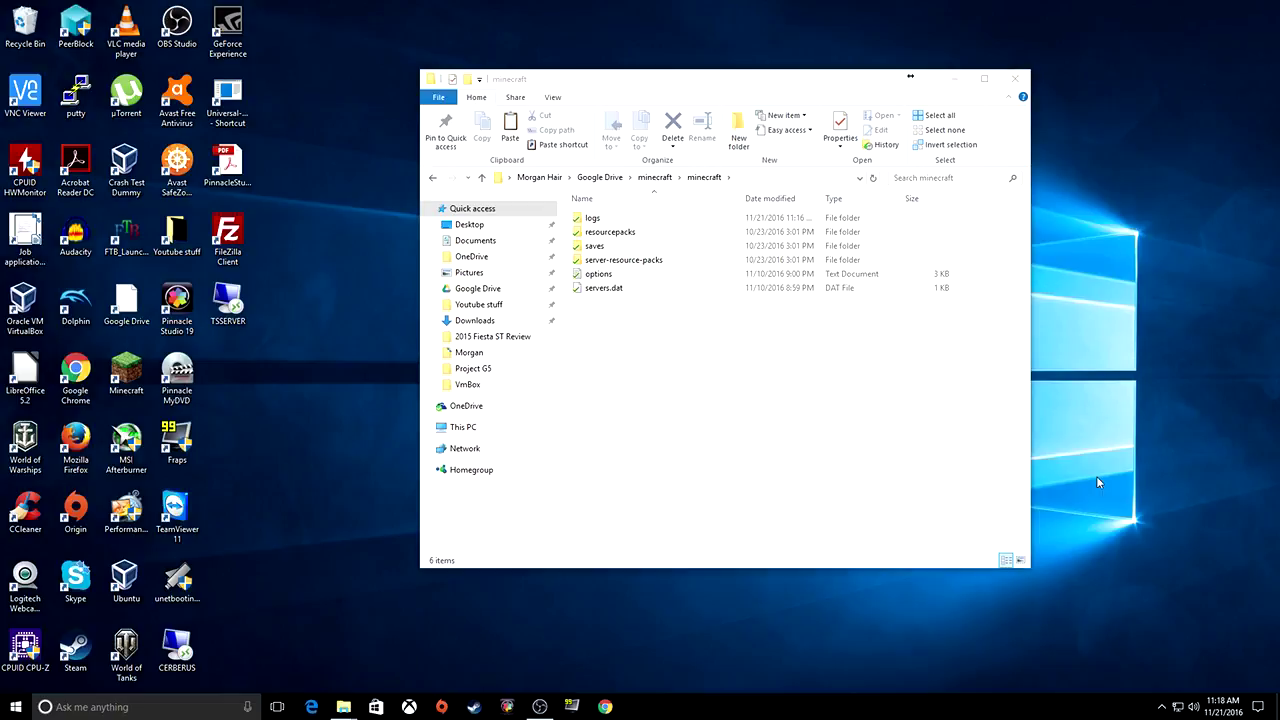
pyautogui.click(1014, 78)
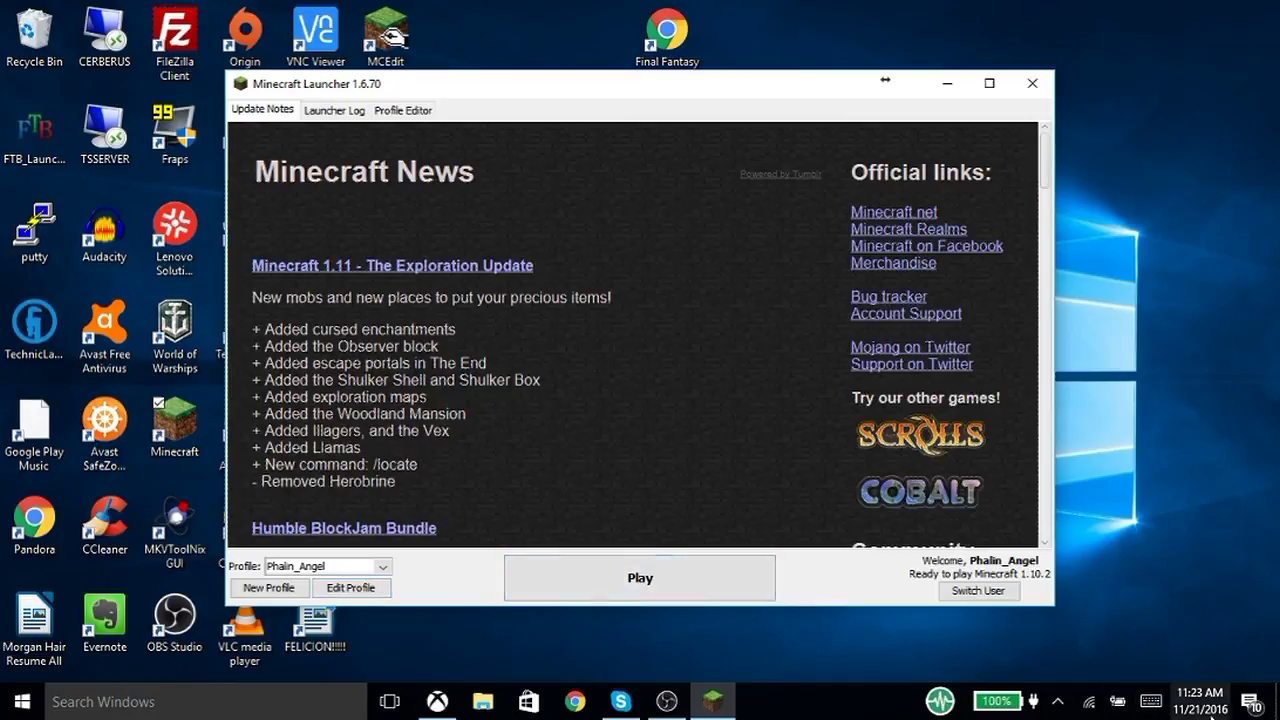
# On the second computer, check Google Drive's sync status, inspect the minecraft folder in the local Drive folder, and close the folder window.
pyautogui.click(1058, 703)
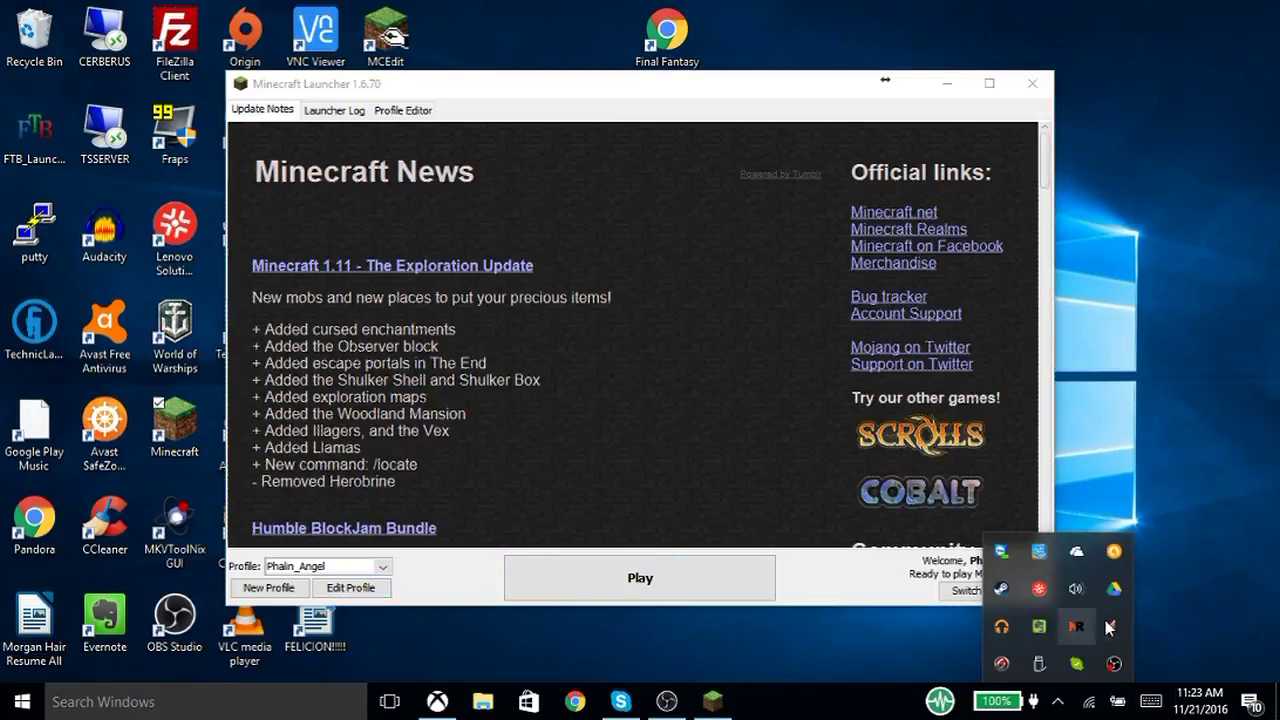
pyautogui.click(1116, 586)
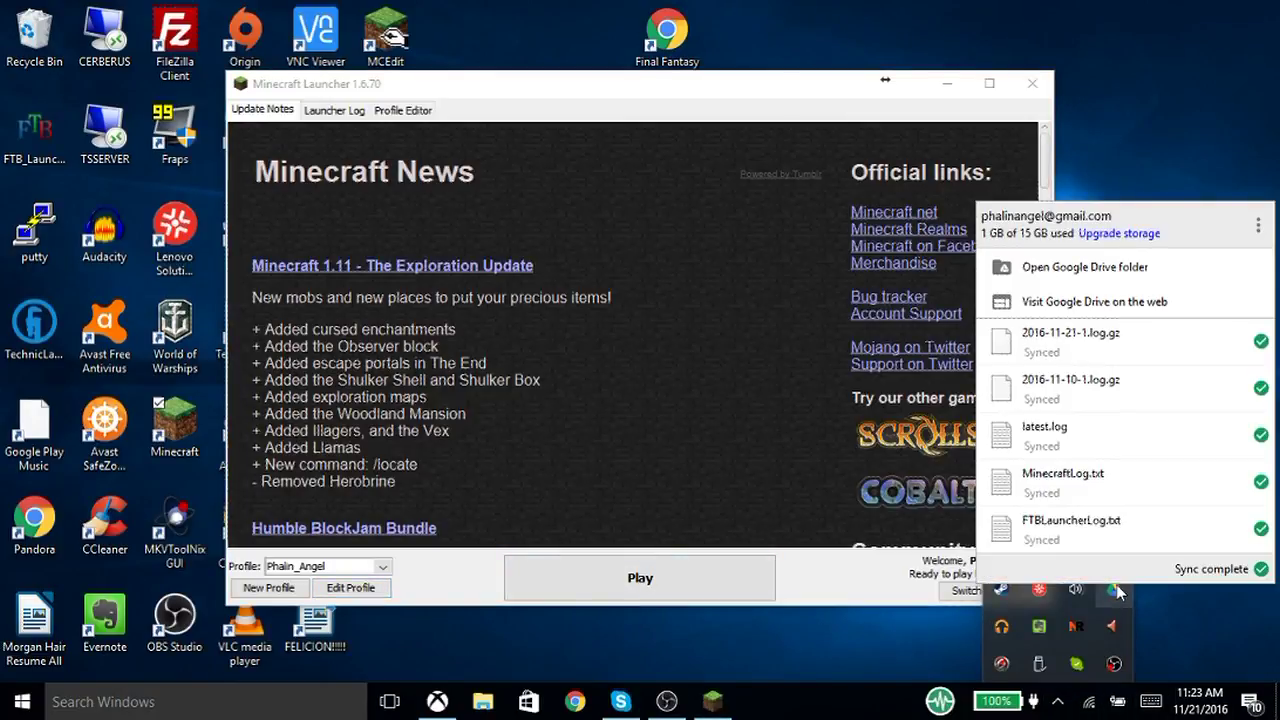
pyautogui.click(1155, 268)
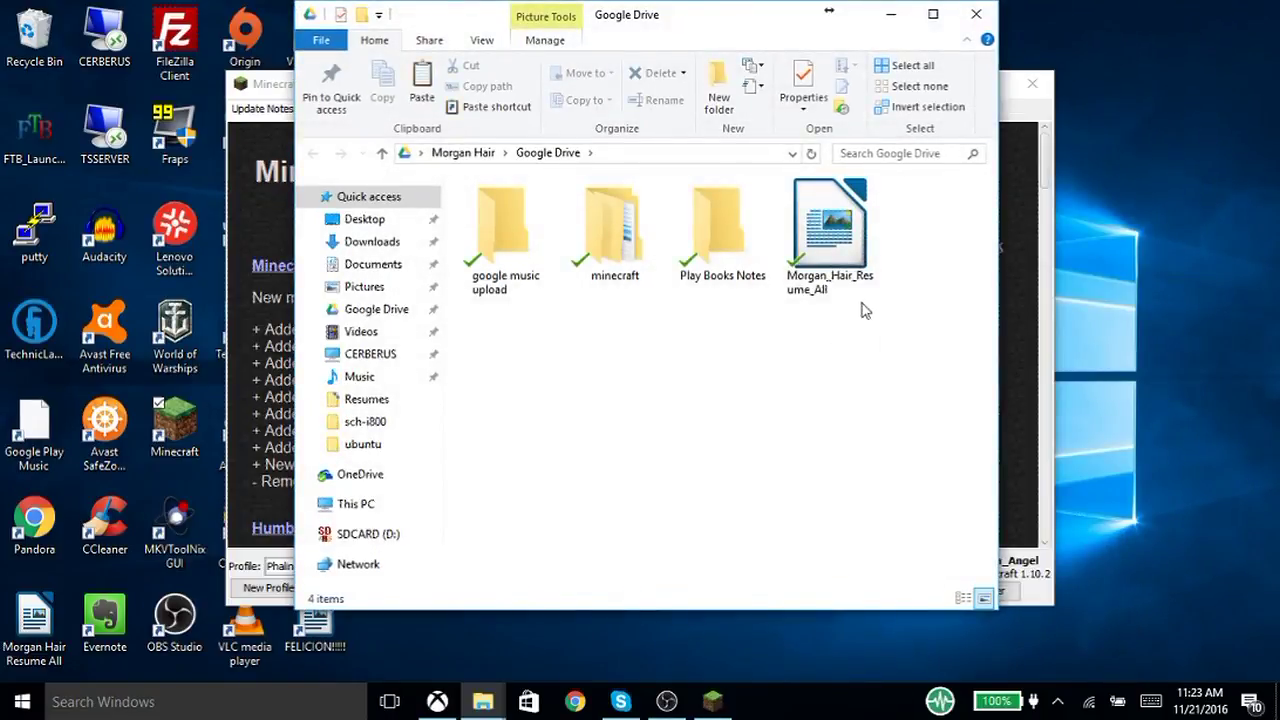
pyautogui.doubleClick(612, 258)
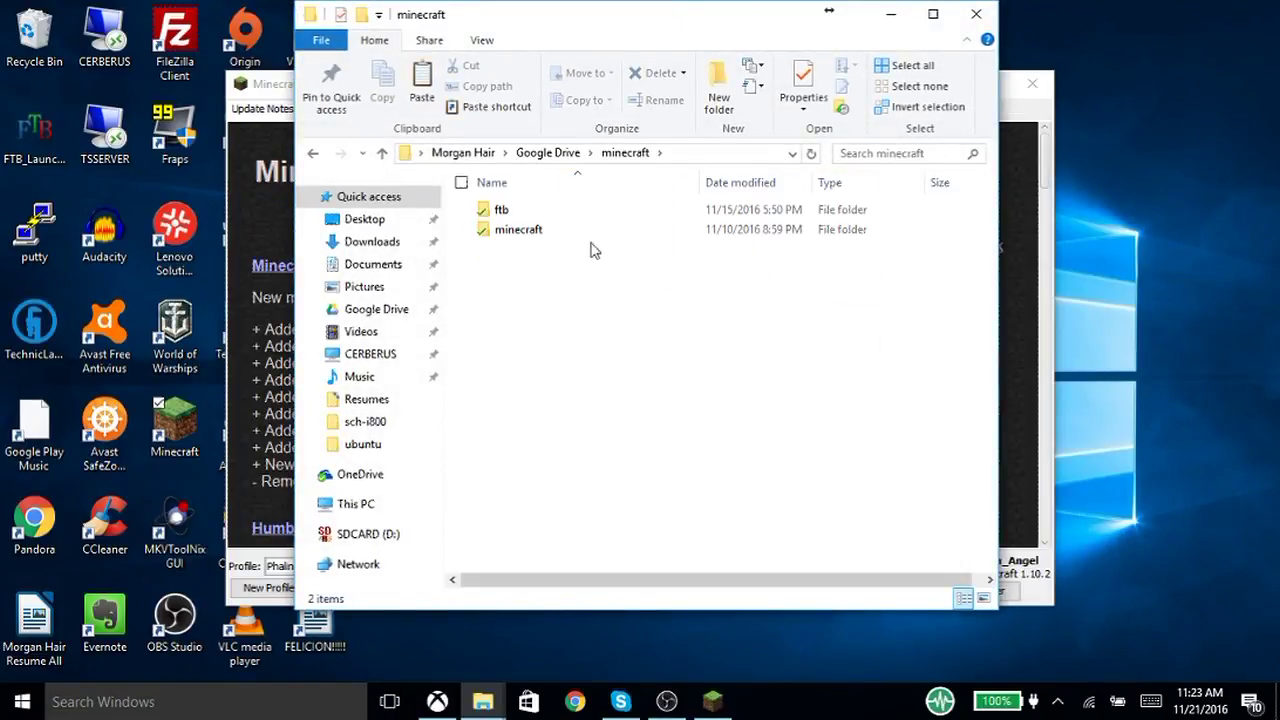
pyautogui.click(978, 14)
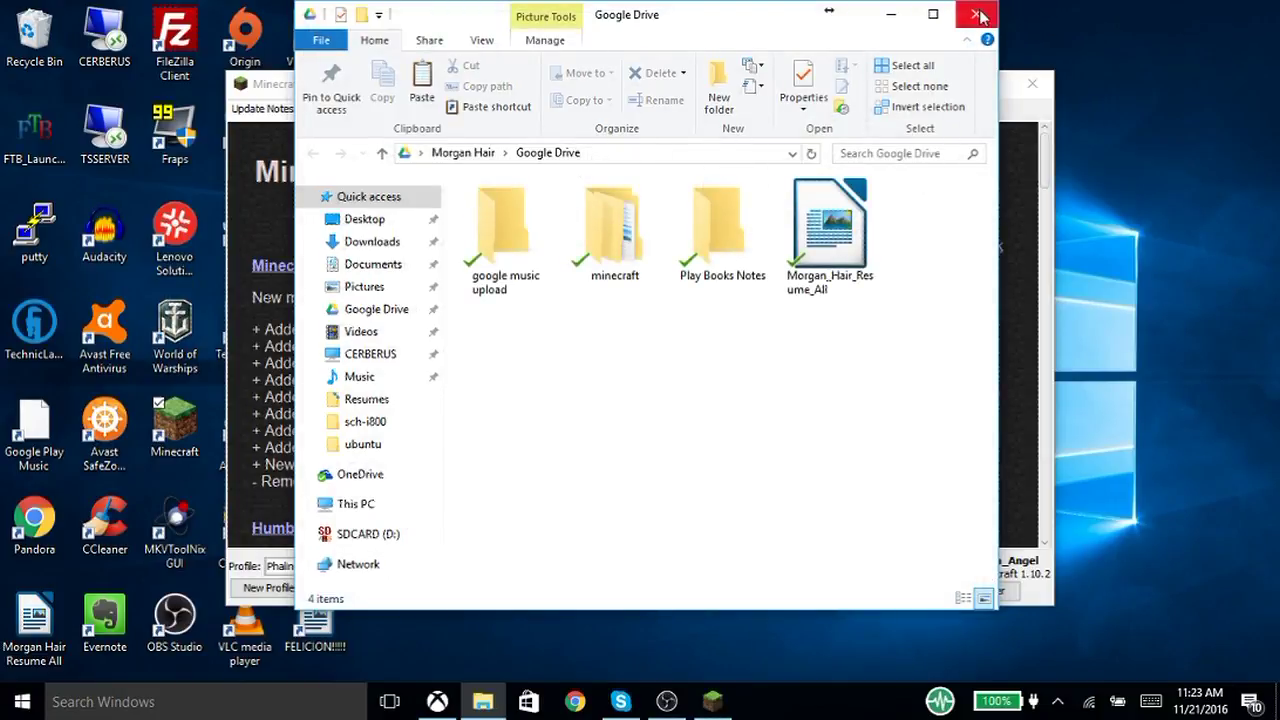
pyautogui.click(978, 14)
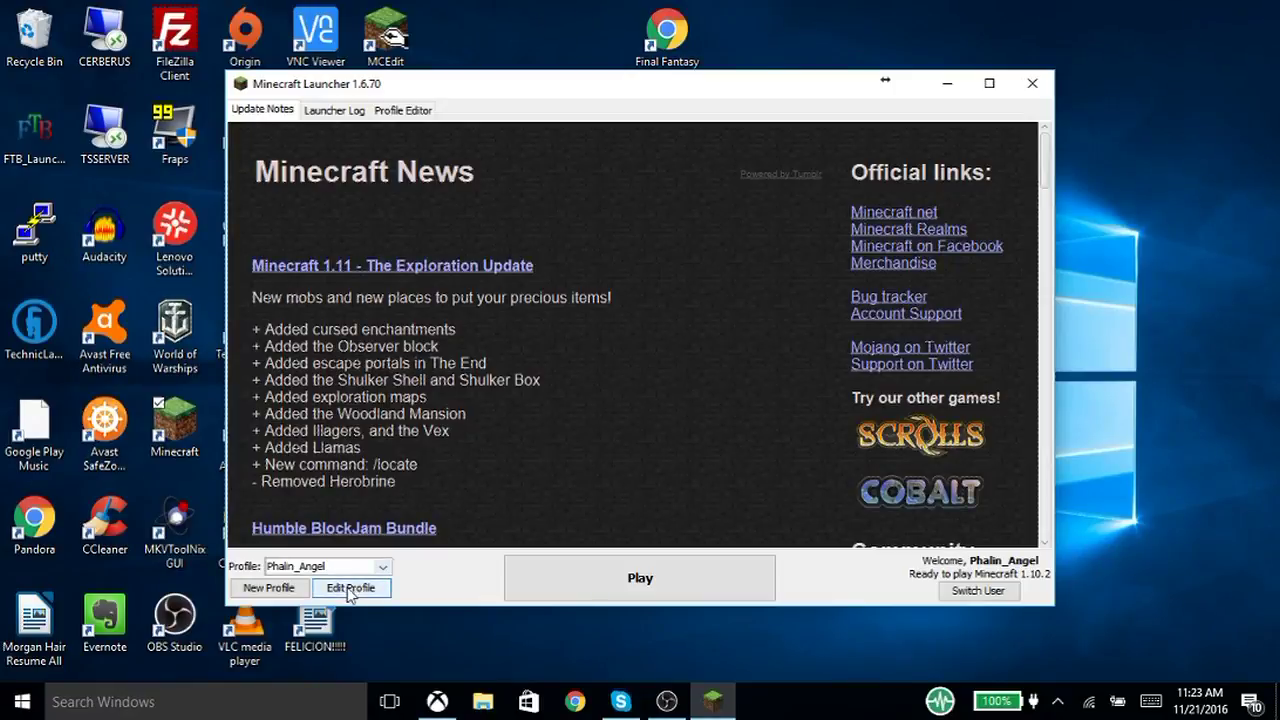
# Edit the current launcher profile to use version release 1.10.2 and save it.
pyautogui.click(350, 588)
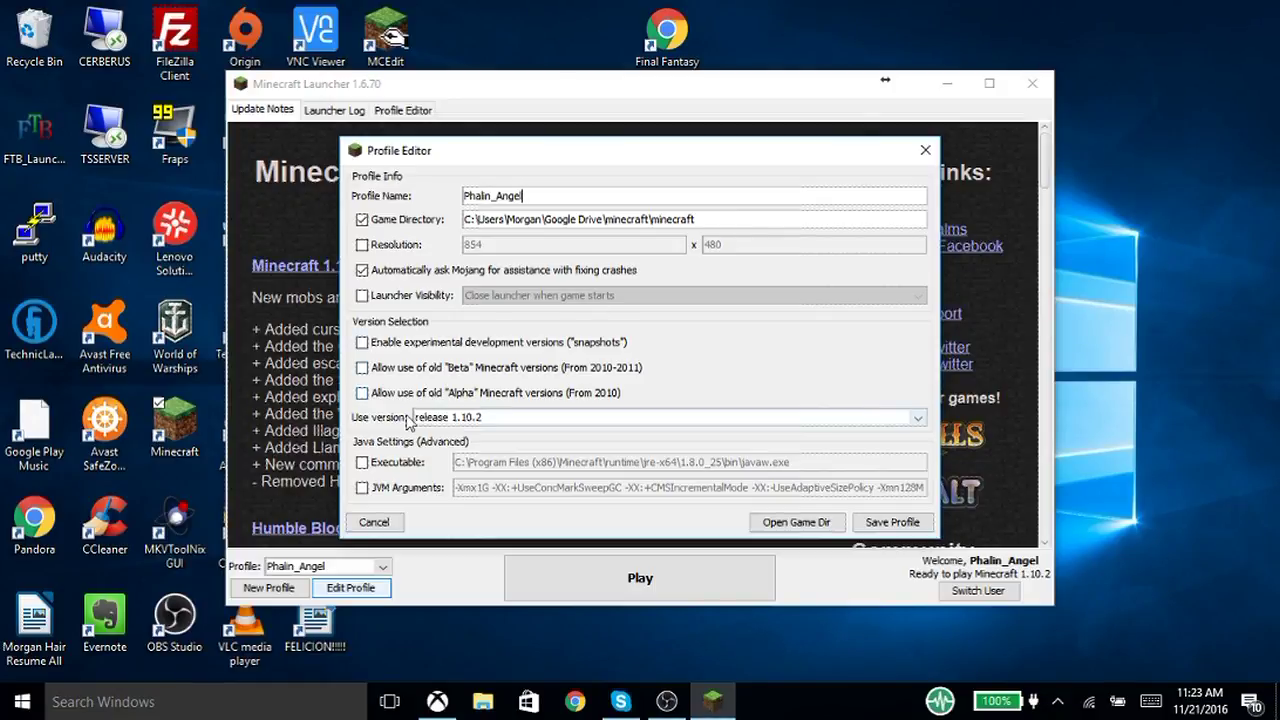
pyautogui.click(509, 418)
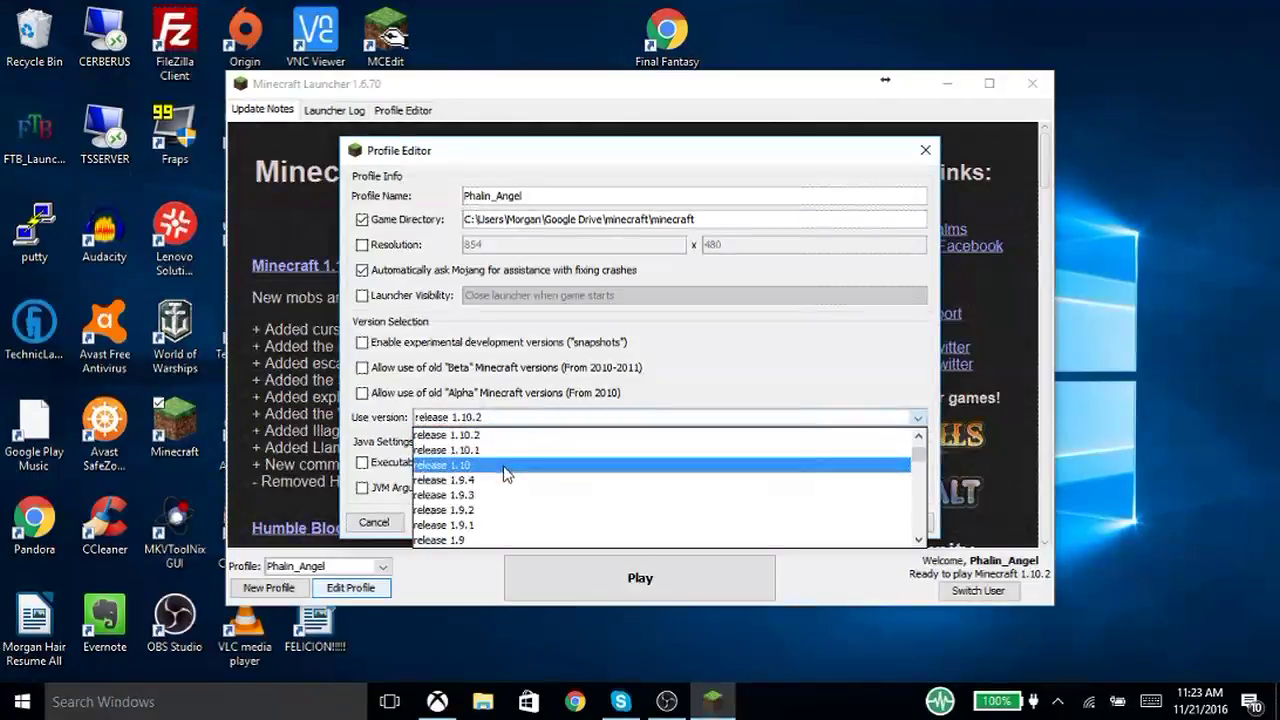
pyautogui.click(521, 437)
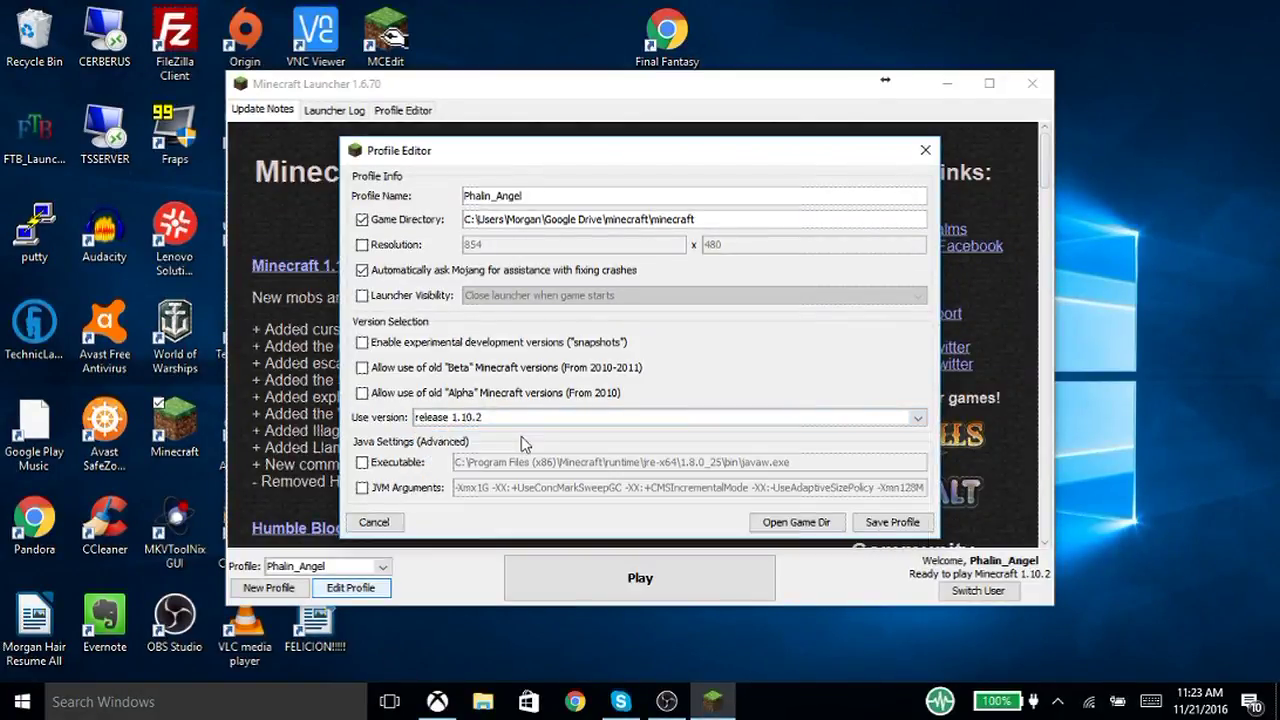
pyautogui.click(893, 523)
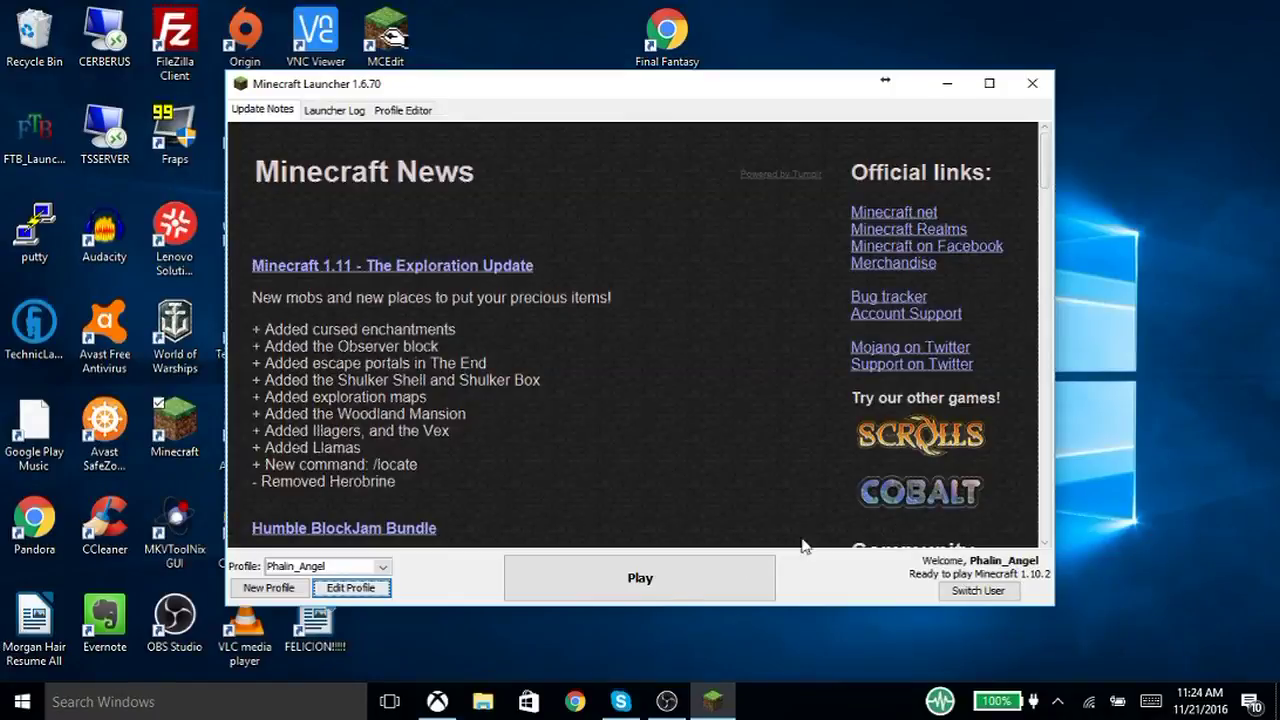
# Launch Minecraft with the saved profile and join The Katina Outpost multiplayer server.
pyautogui.click(640, 590)
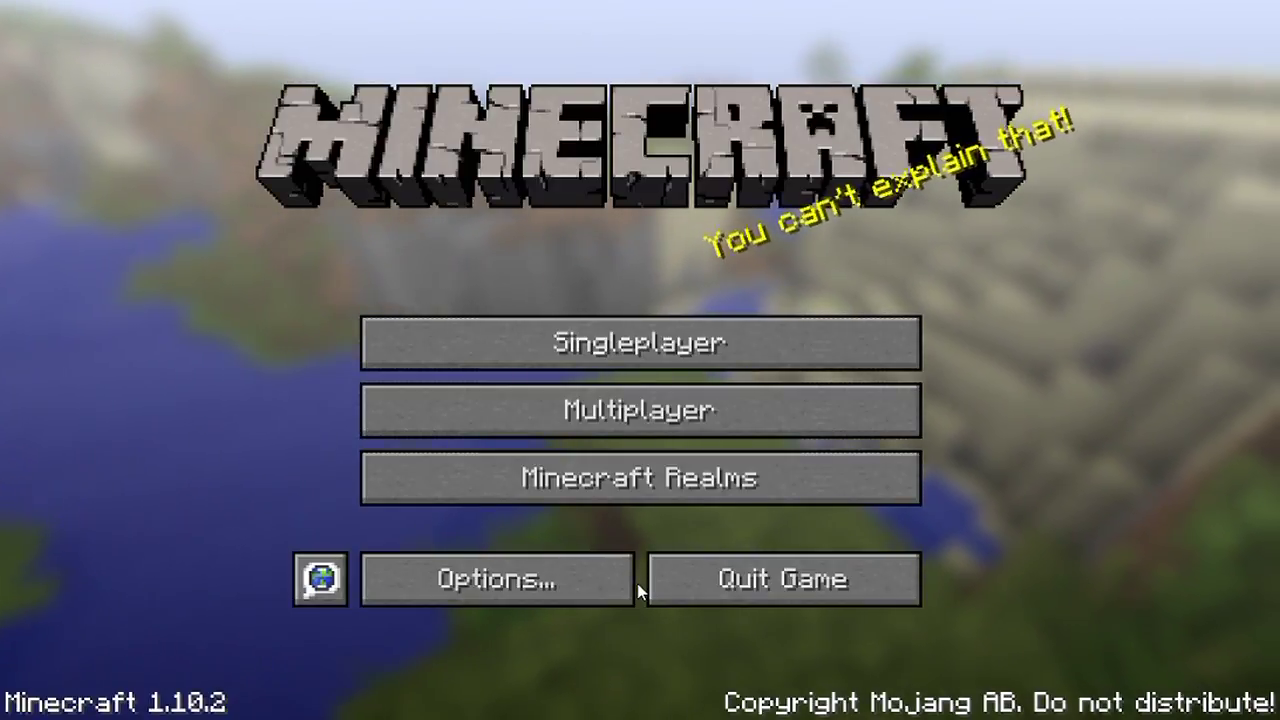
pyautogui.click(694, 412)
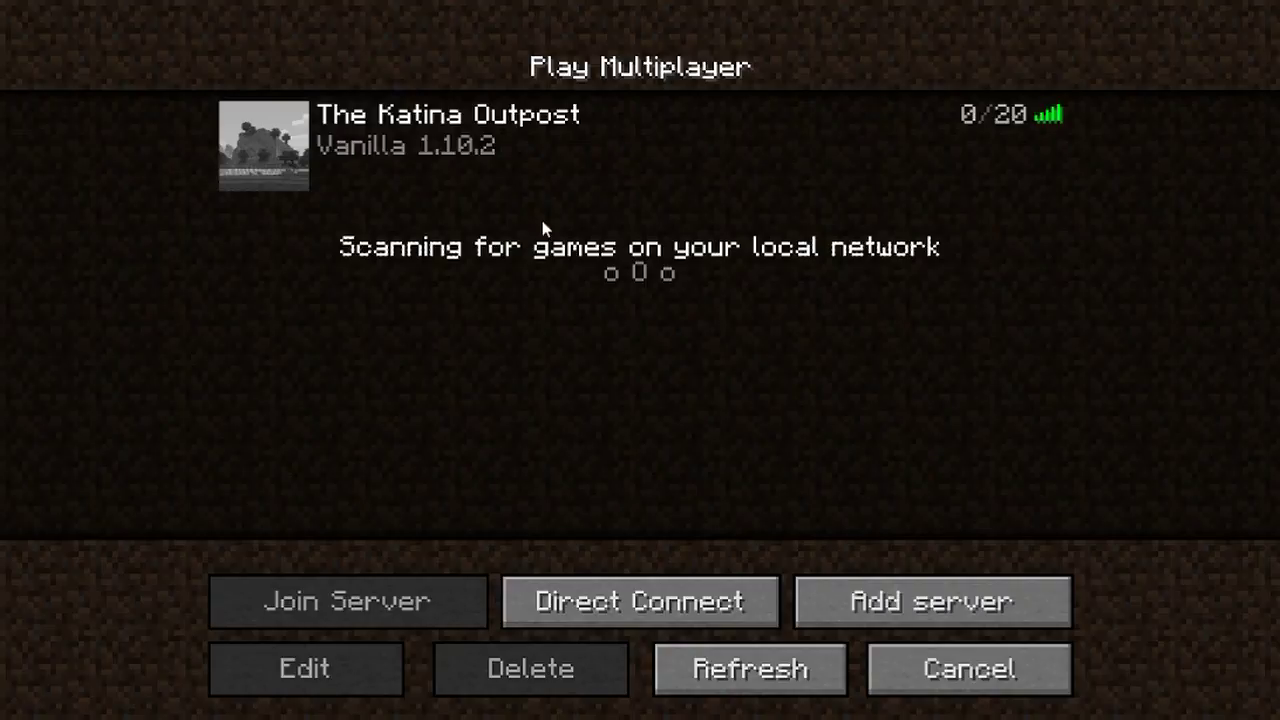
pyautogui.click(505, 137)
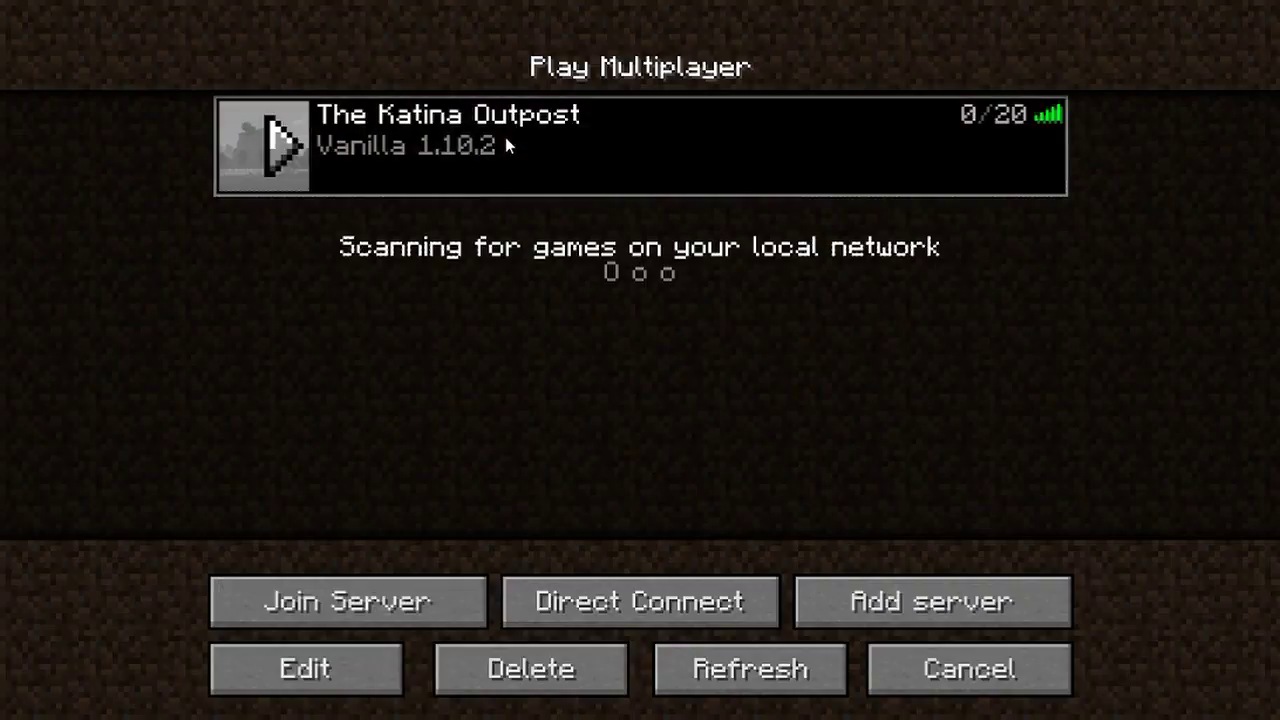
pyautogui.click(385, 600)
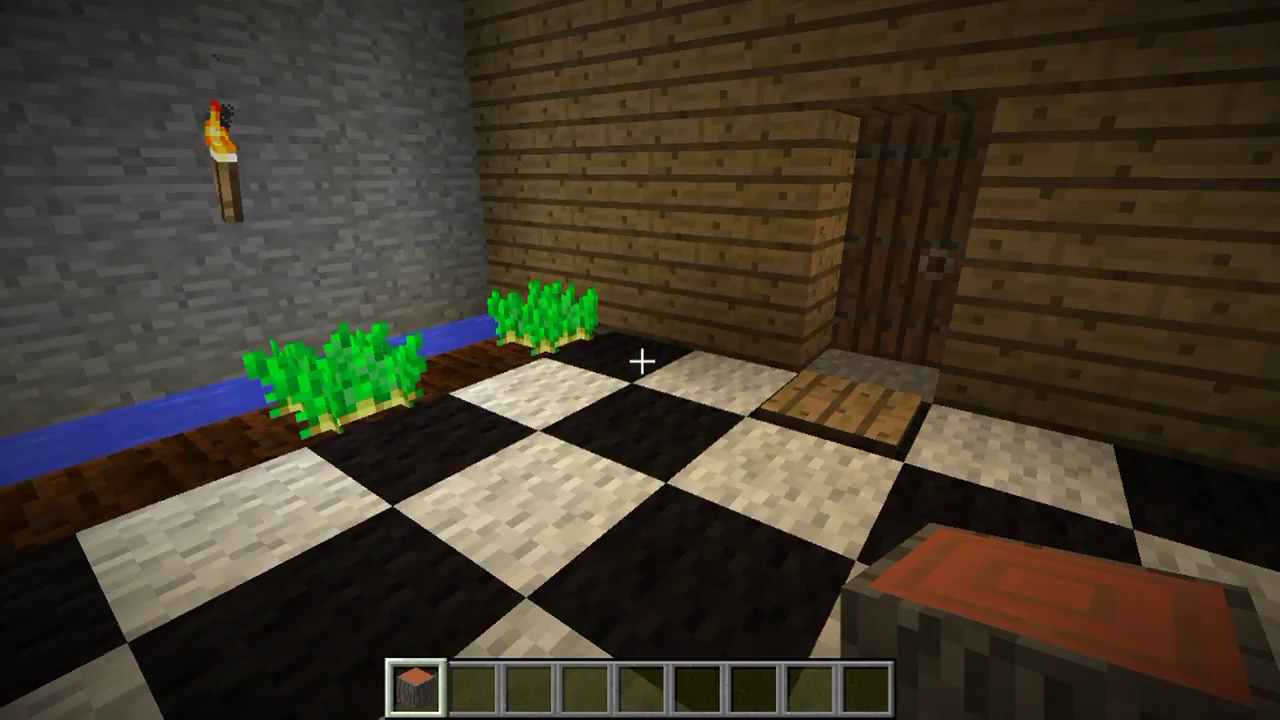
# Walk out of the checkered-floor room and climb the stone terraces to the ground beside the fenced house.
pyautogui.press('w')
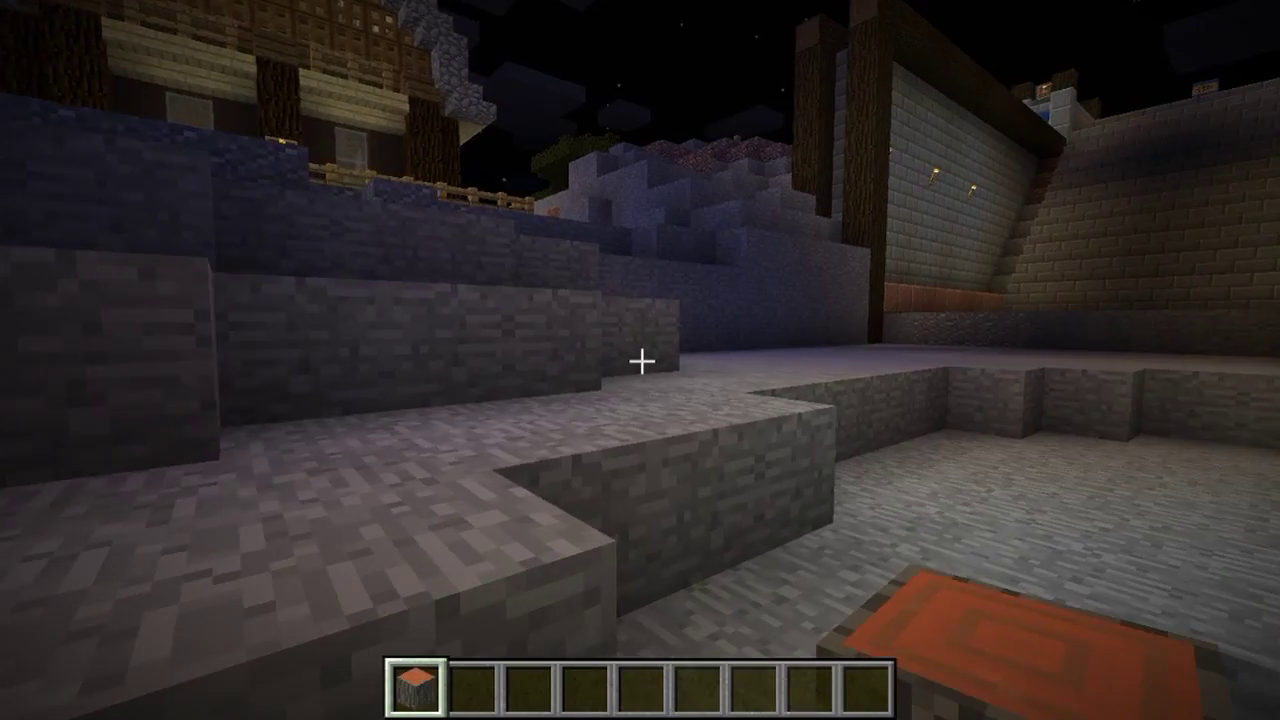
pyautogui.press('w')
pyautogui.press('w')
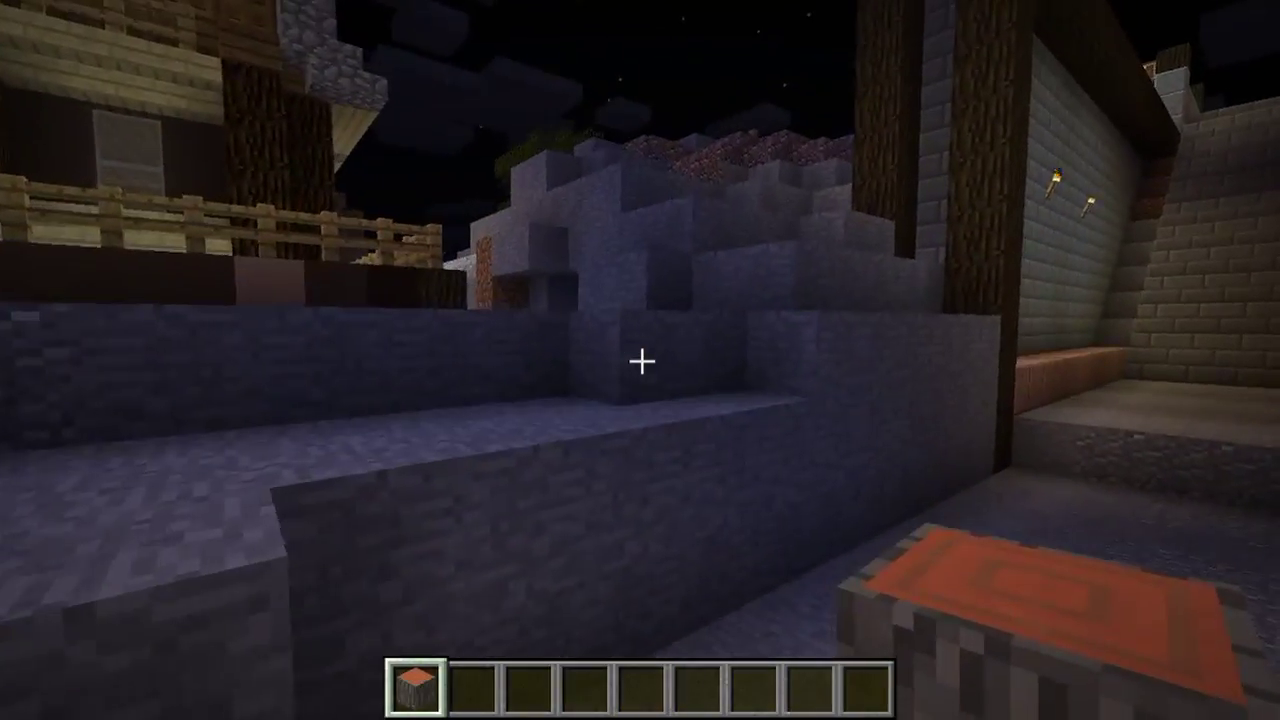
pyautogui.press('space')
pyautogui.press('w')
pyautogui.press('space')
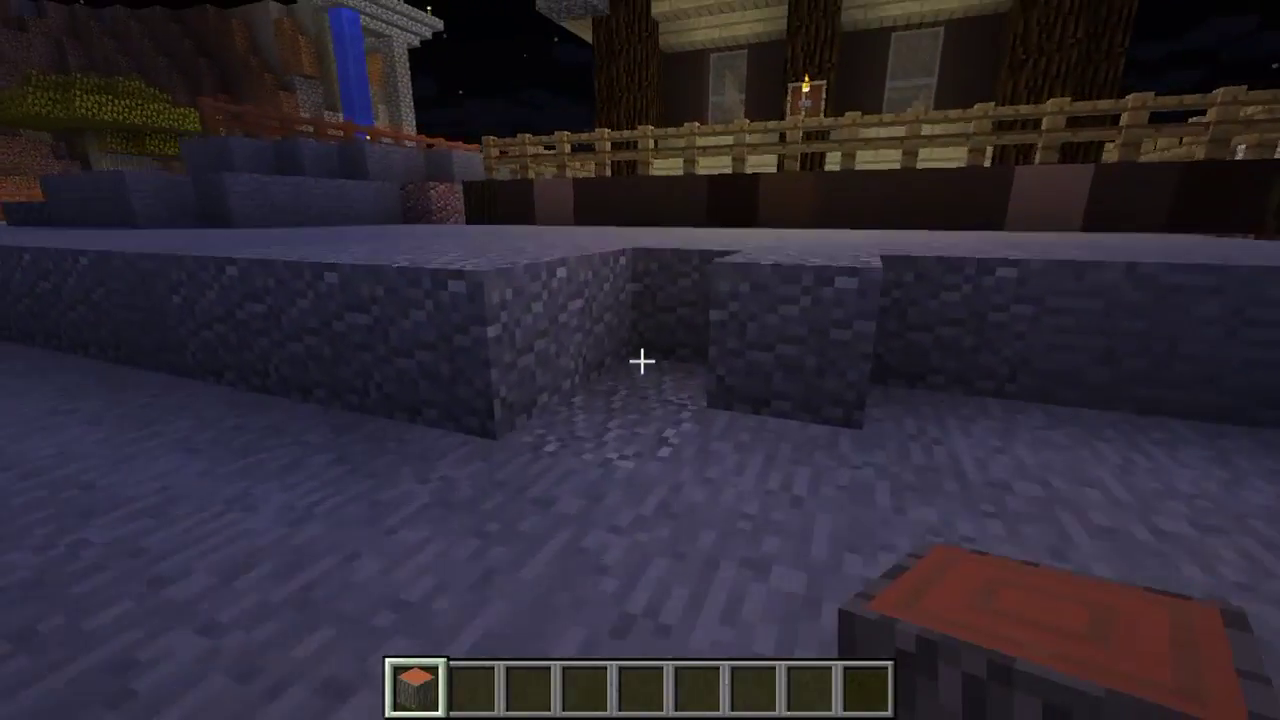
pyautogui.press('w')
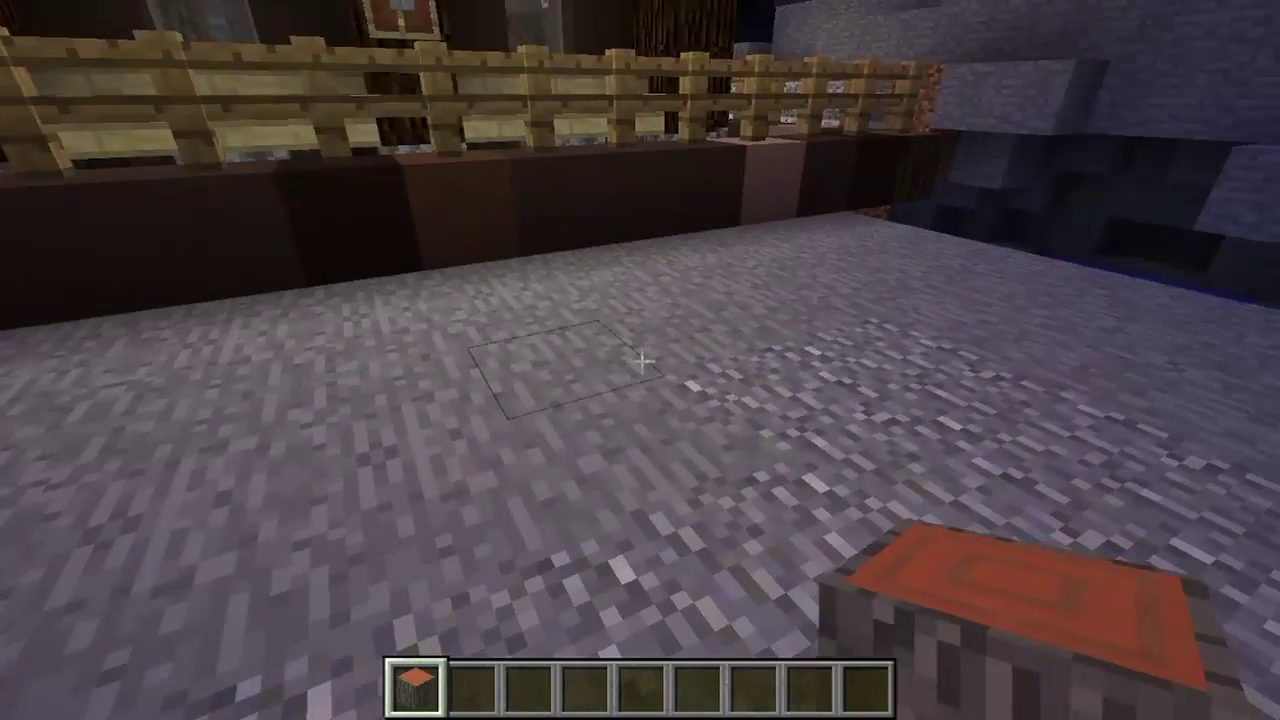
# Take off beside the pond and fly over the village to view the stairway, the house roofs and the platform with red builds.
pyautogui.press('w')
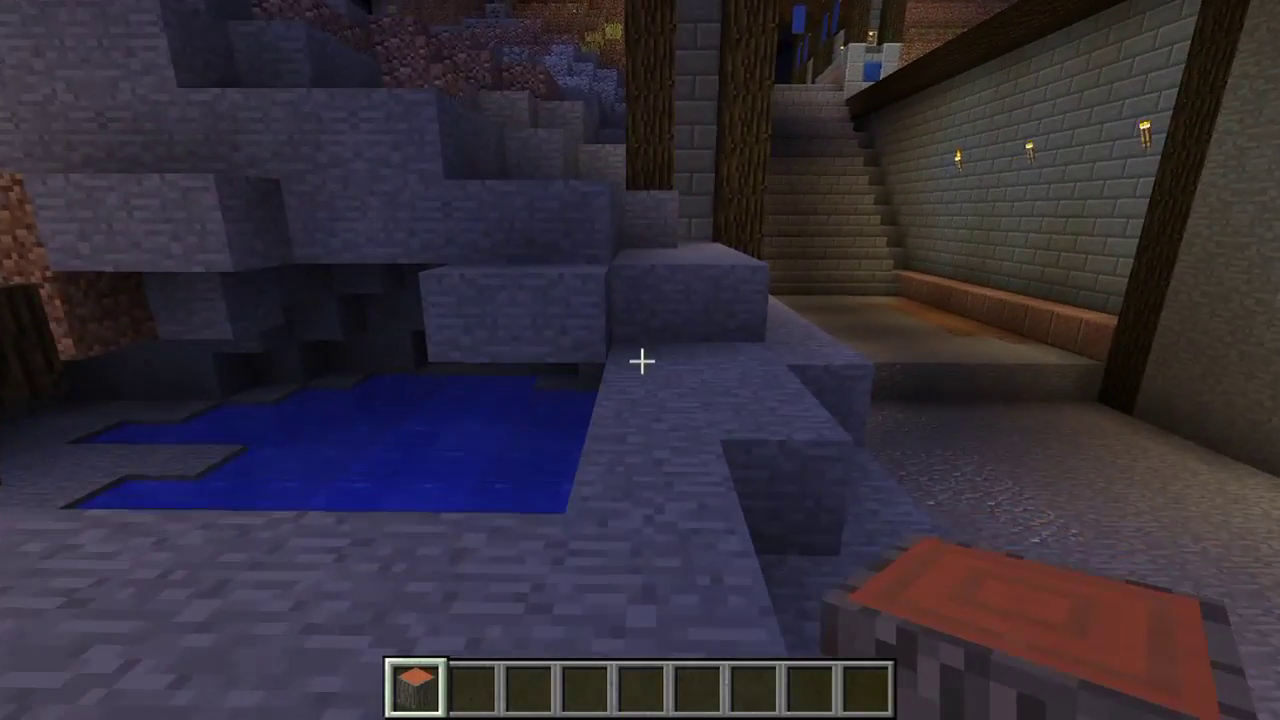
pyautogui.press('space')
pyautogui.press('space')
pyautogui.press('s')
pyautogui.press('w')
pyautogui.press('space')
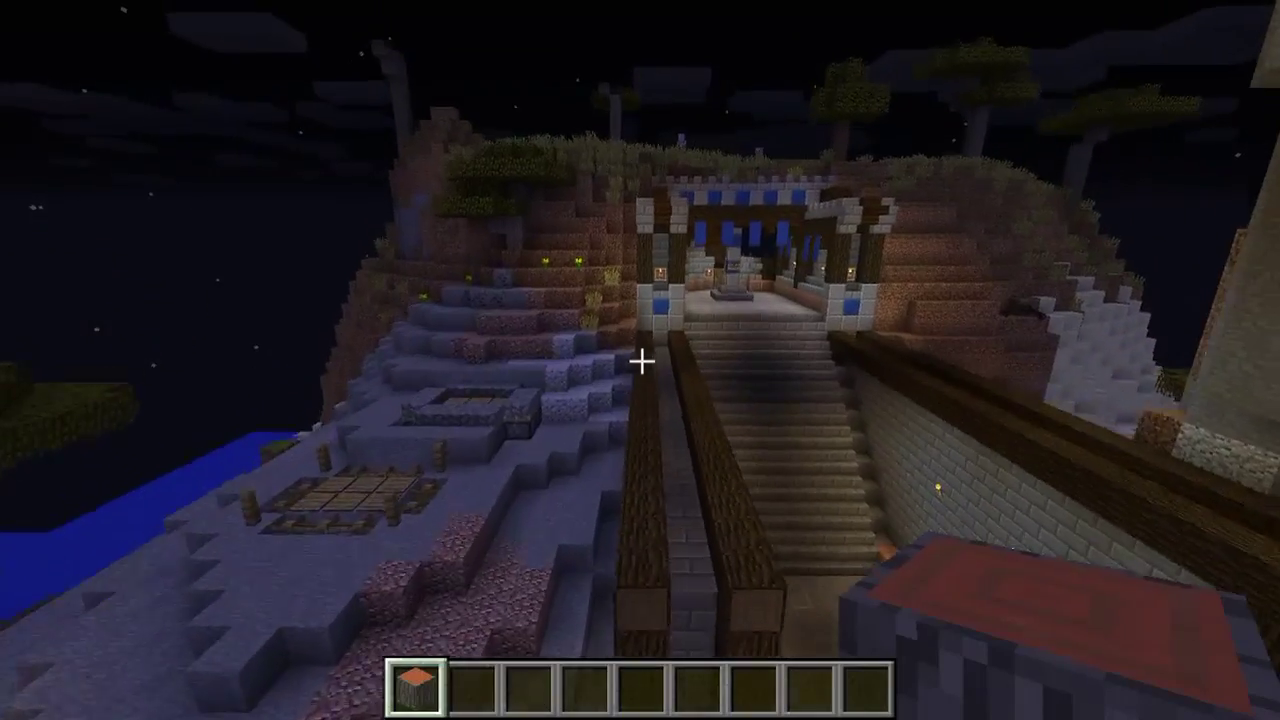
pyautogui.press('w')
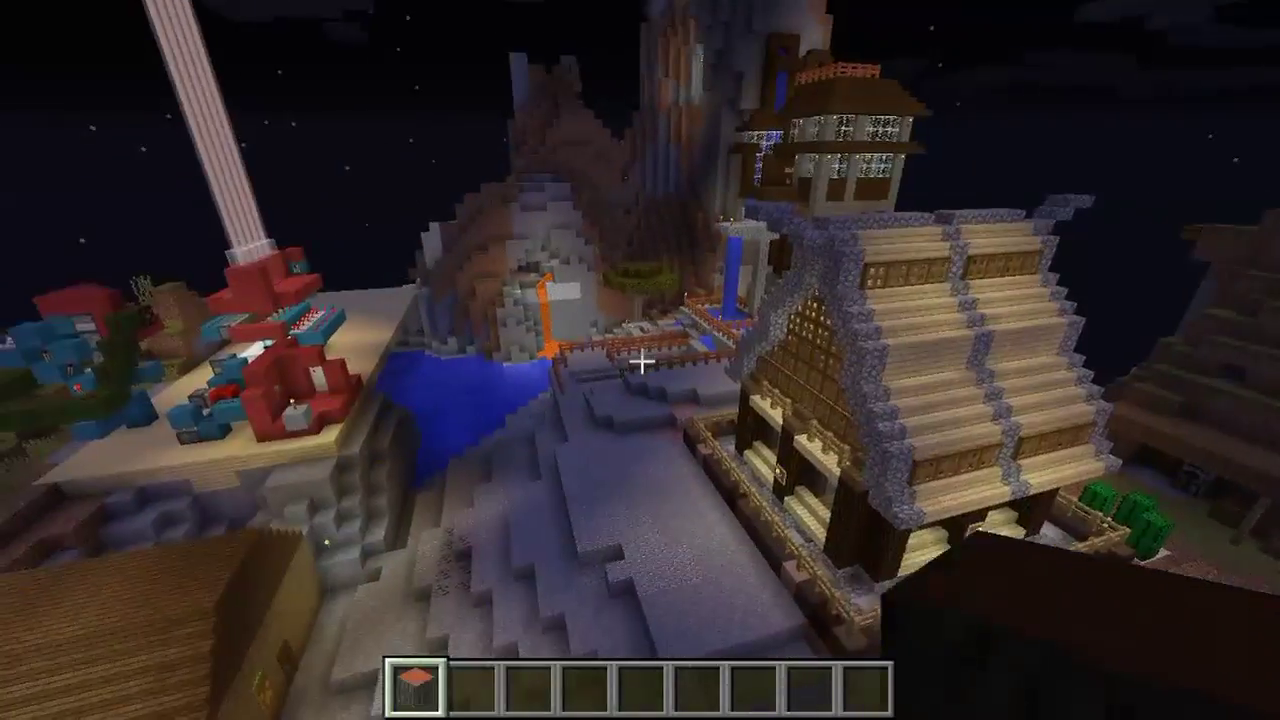
pyautogui.moveTo(640, 364)
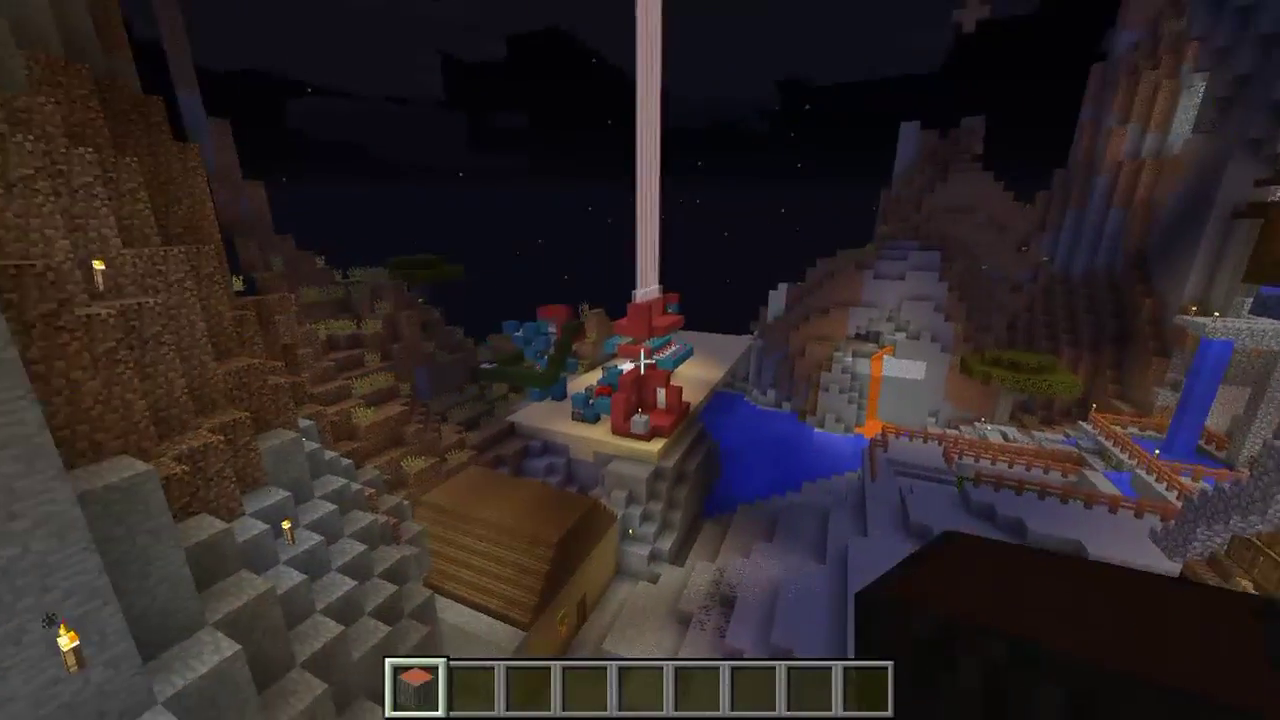
pyautogui.press('w')
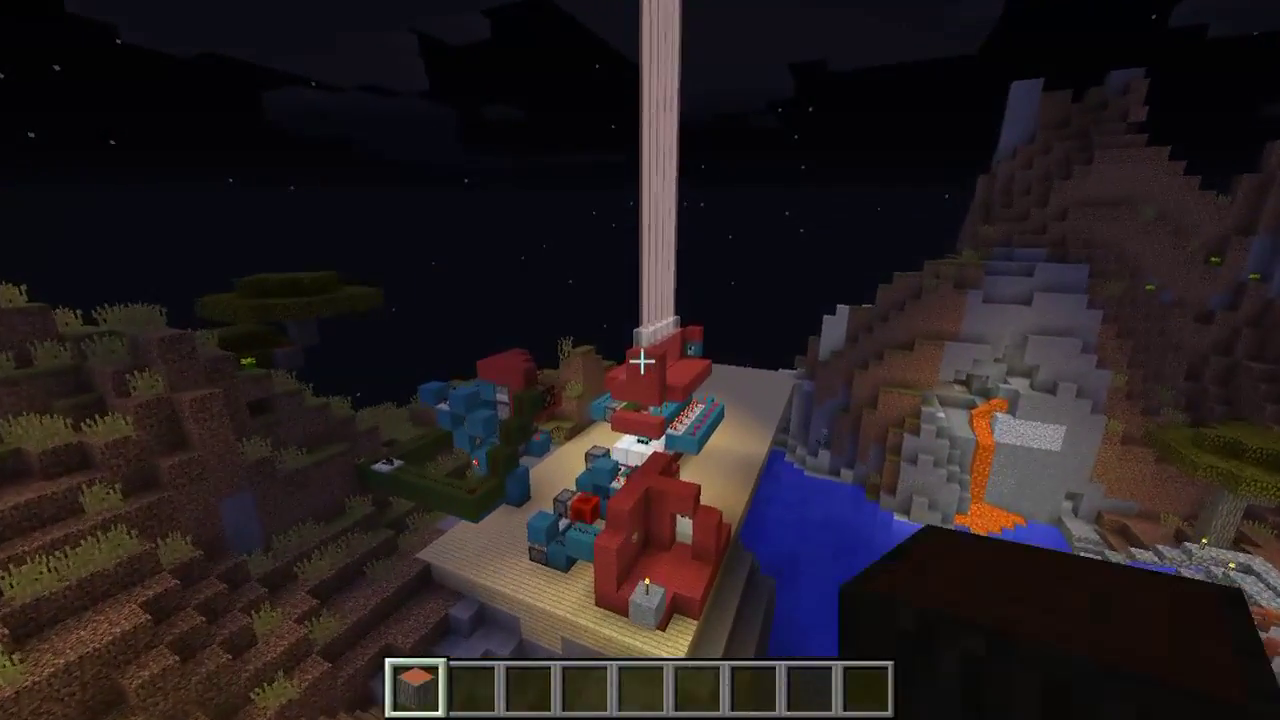
# Fly past the platform to the lava flow on the hillside and enter the cave behind it.
pyautogui.press('w')
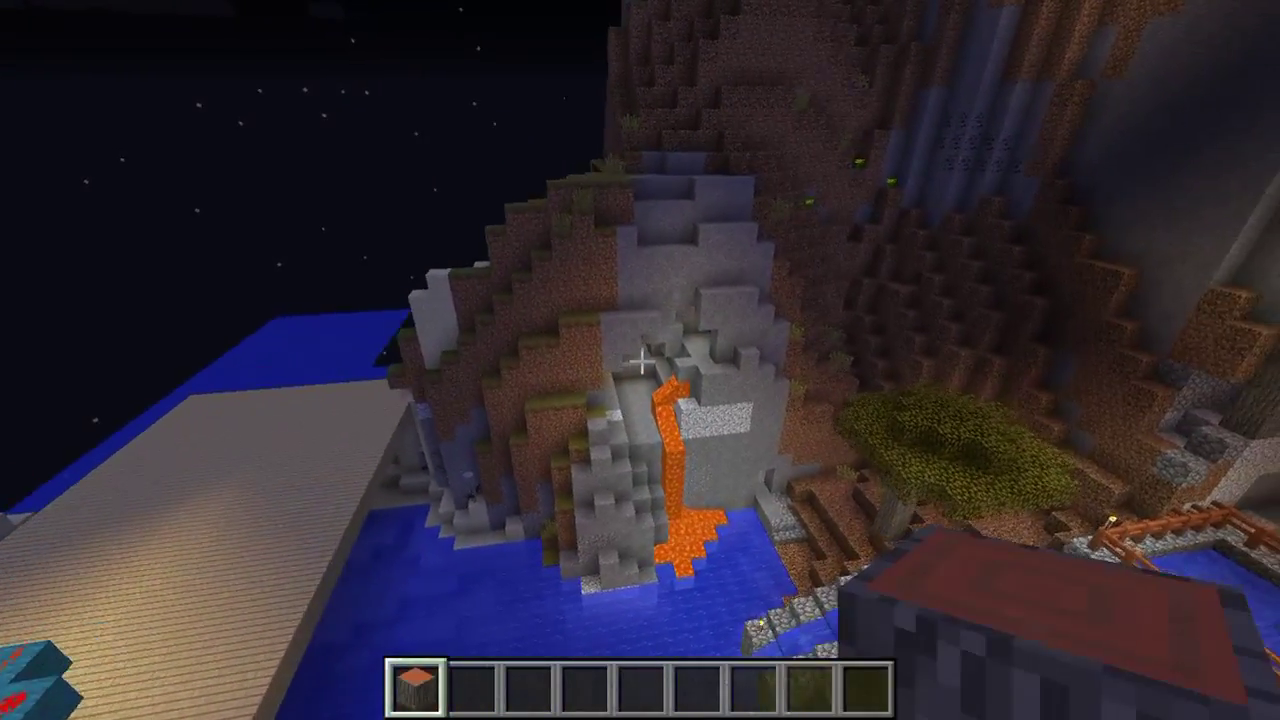
pyautogui.press('w')
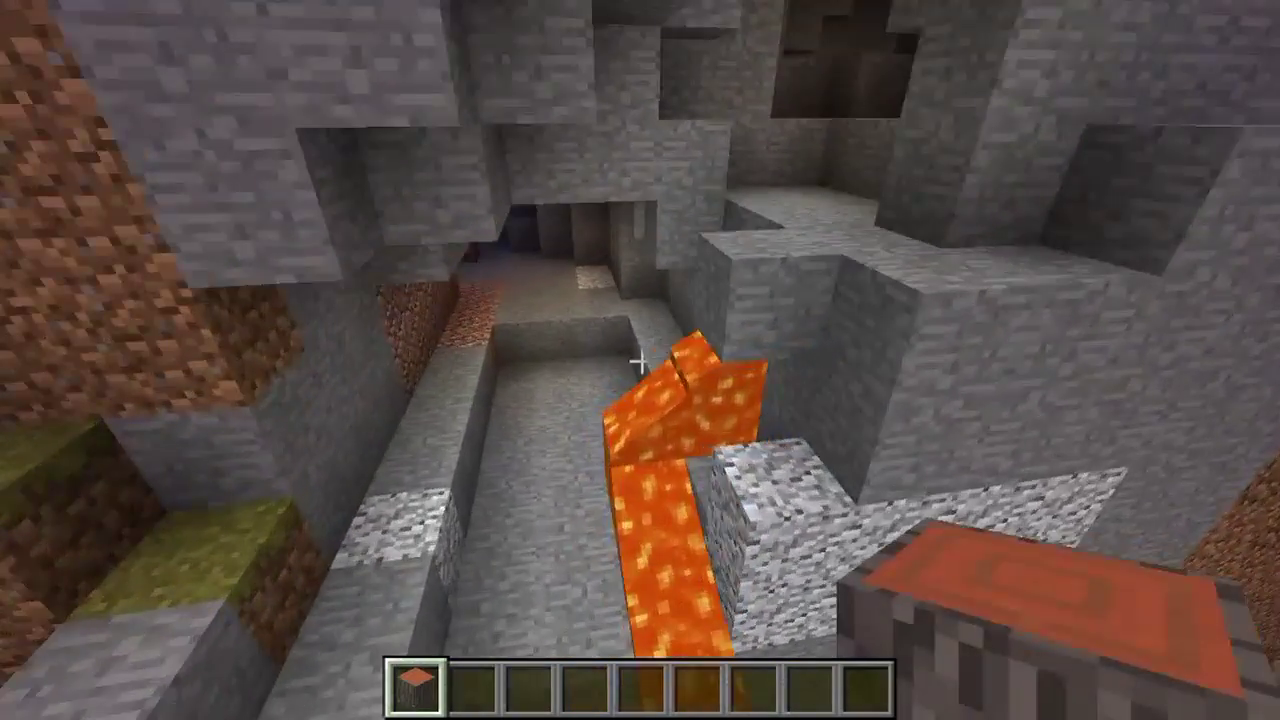
pyautogui.press('w')
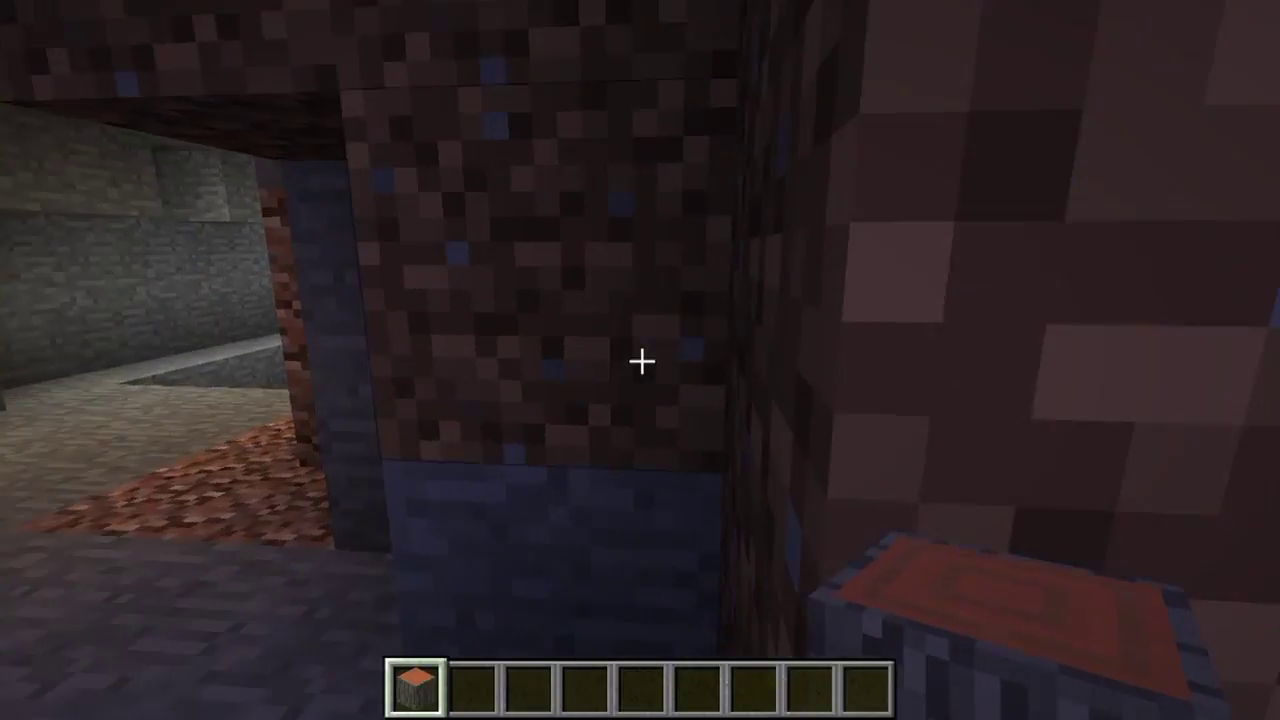
# Walk through the cave, past the coal ore and torches, to the wooden door in the stone wall.
pyautogui.press('w')
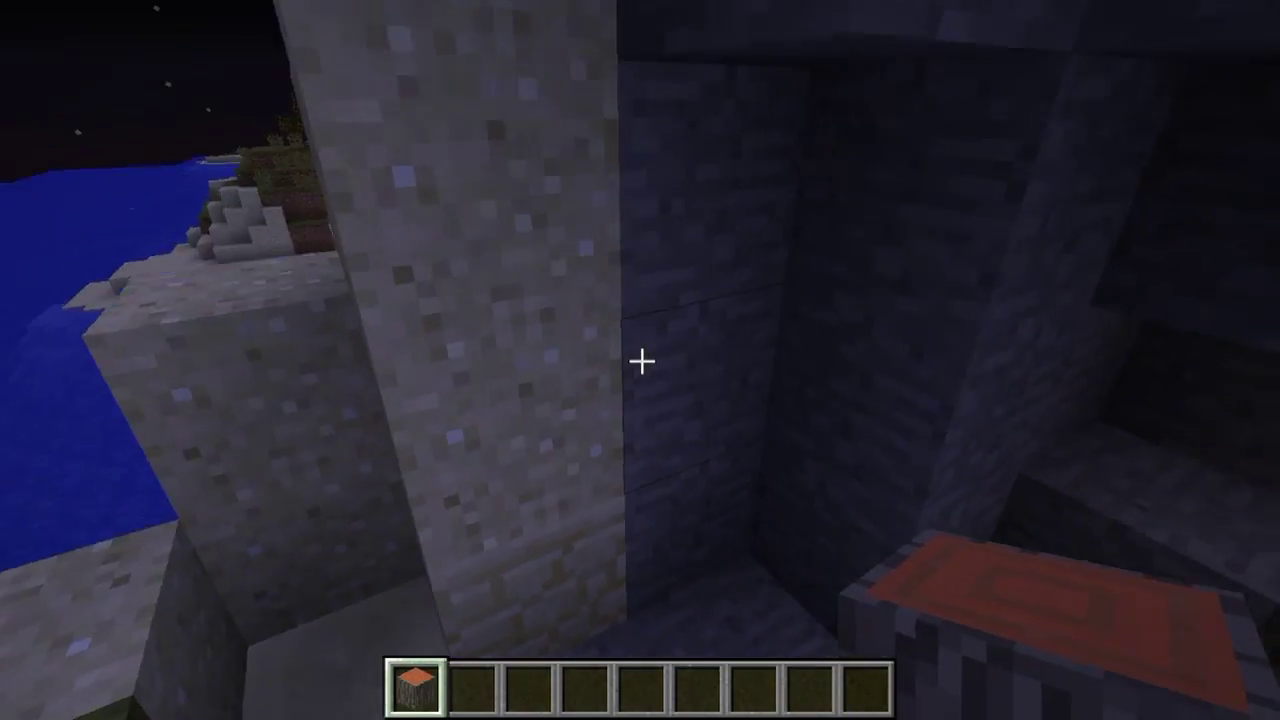
pyautogui.press('w')
pyautogui.press('w')
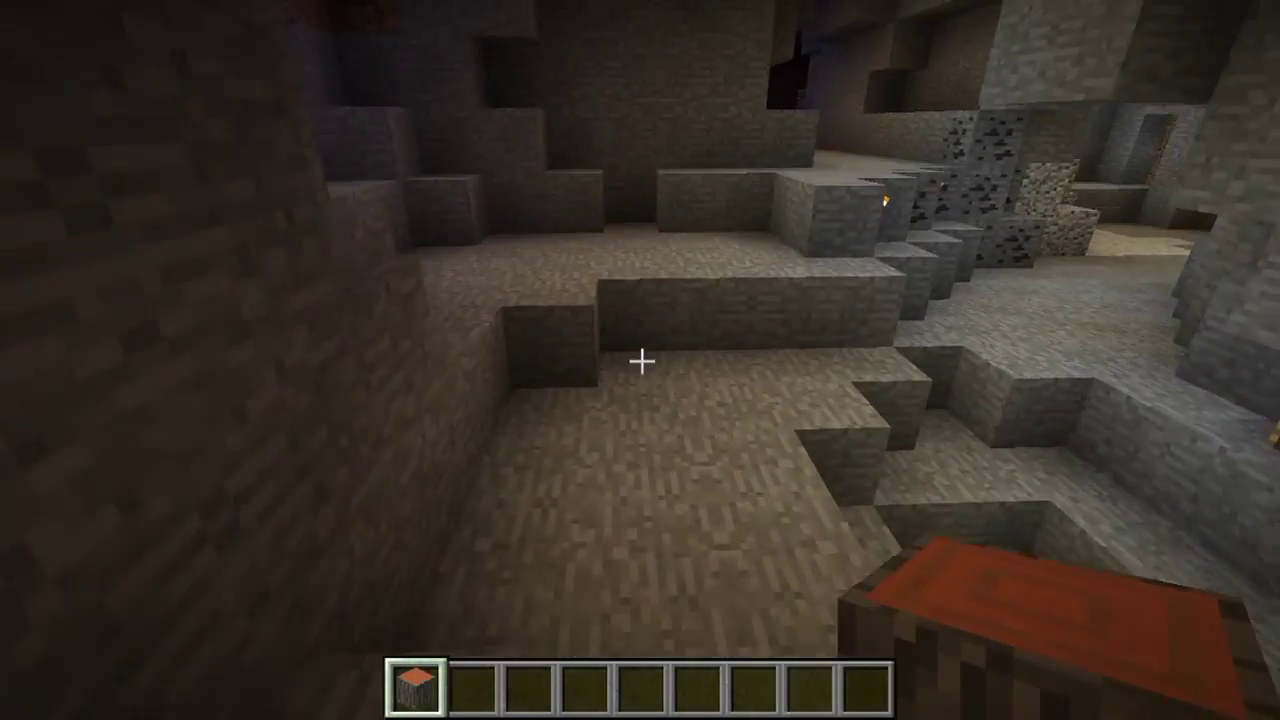
pyautogui.press('w')
pyautogui.press('w')
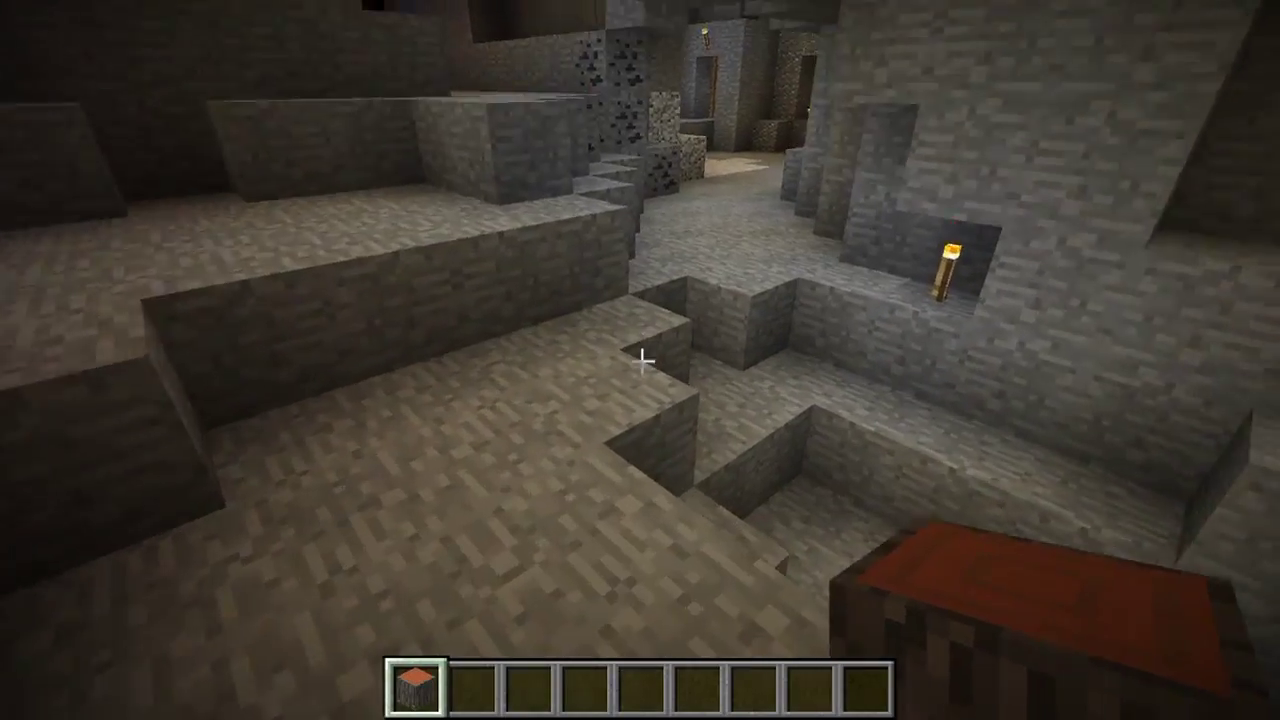
pyautogui.press('w')
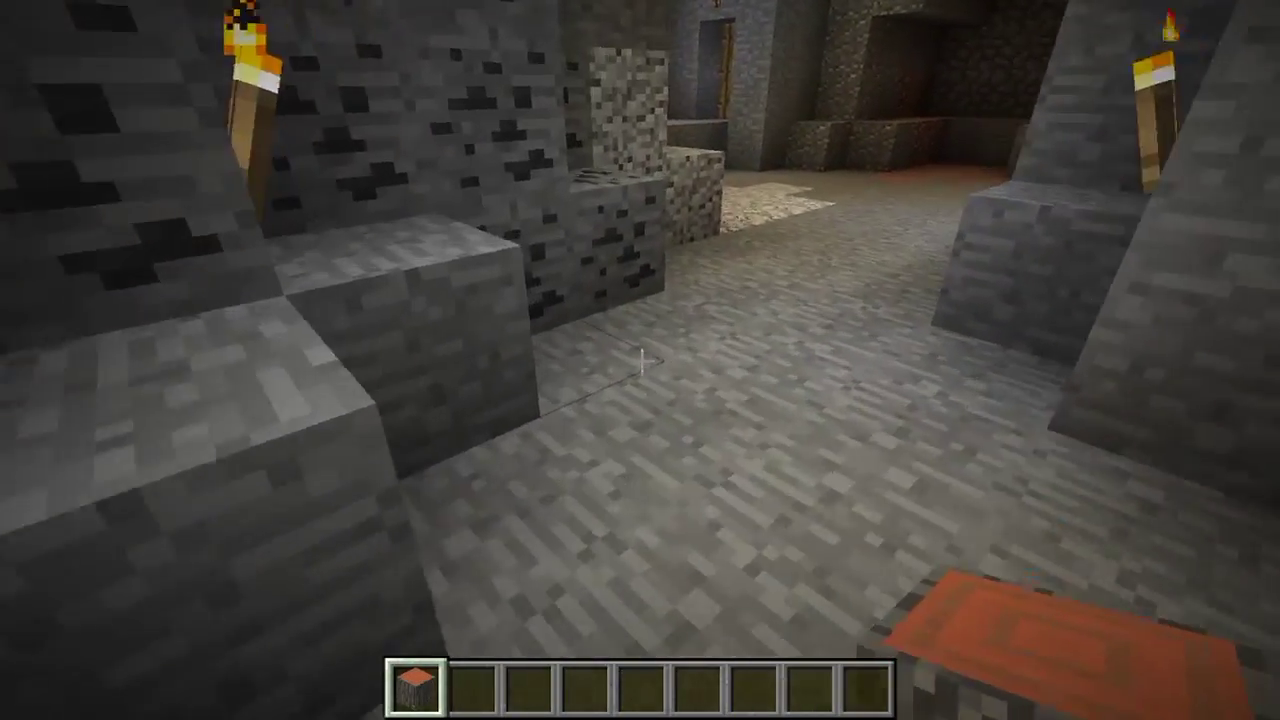
pyautogui.press('w')
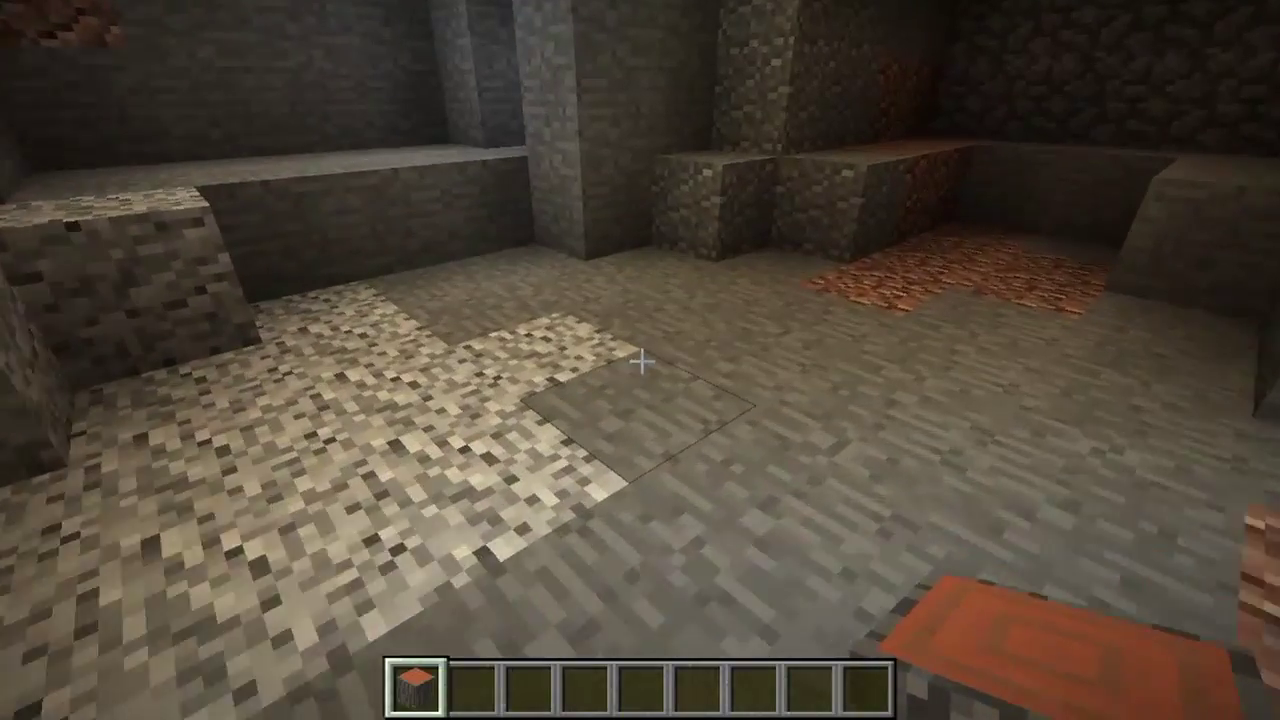
pyautogui.press('w')
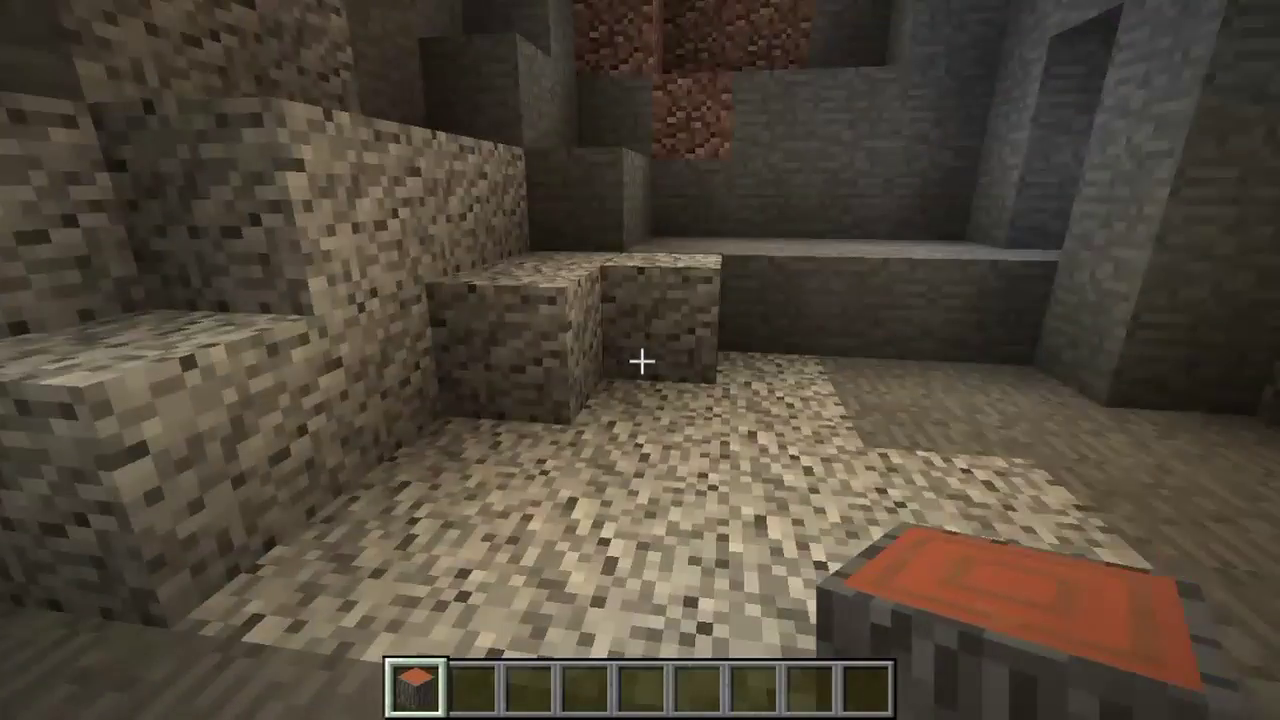
pyautogui.press('w')
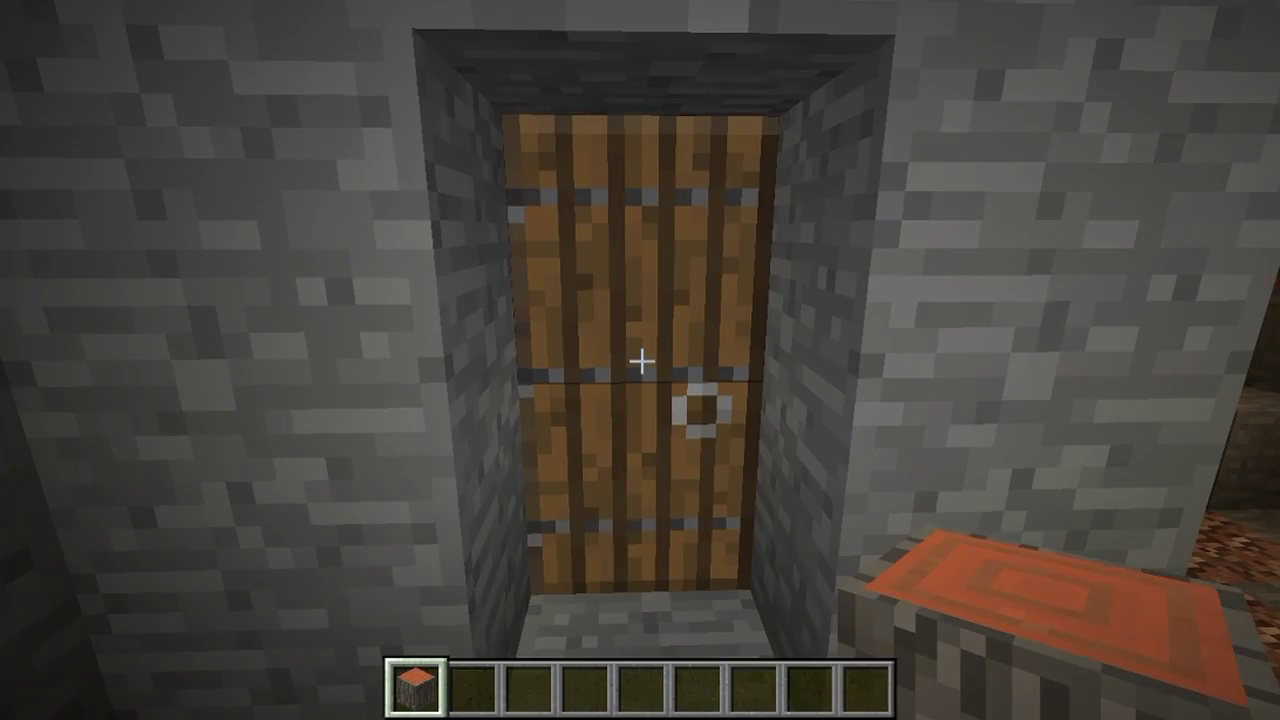
# Go through the wooden door and follow the torch-lit stone passage into the dark wood storage room.
pyautogui.rightClick(641, 360)
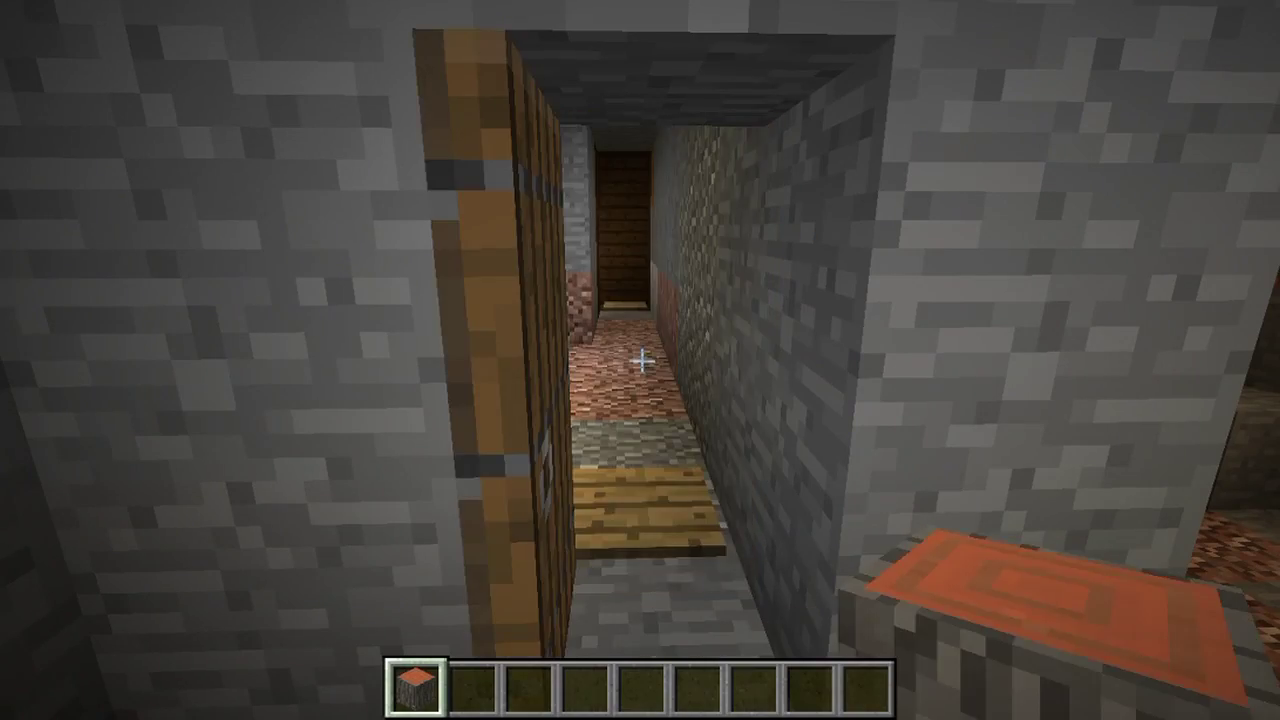
pyautogui.press('w')
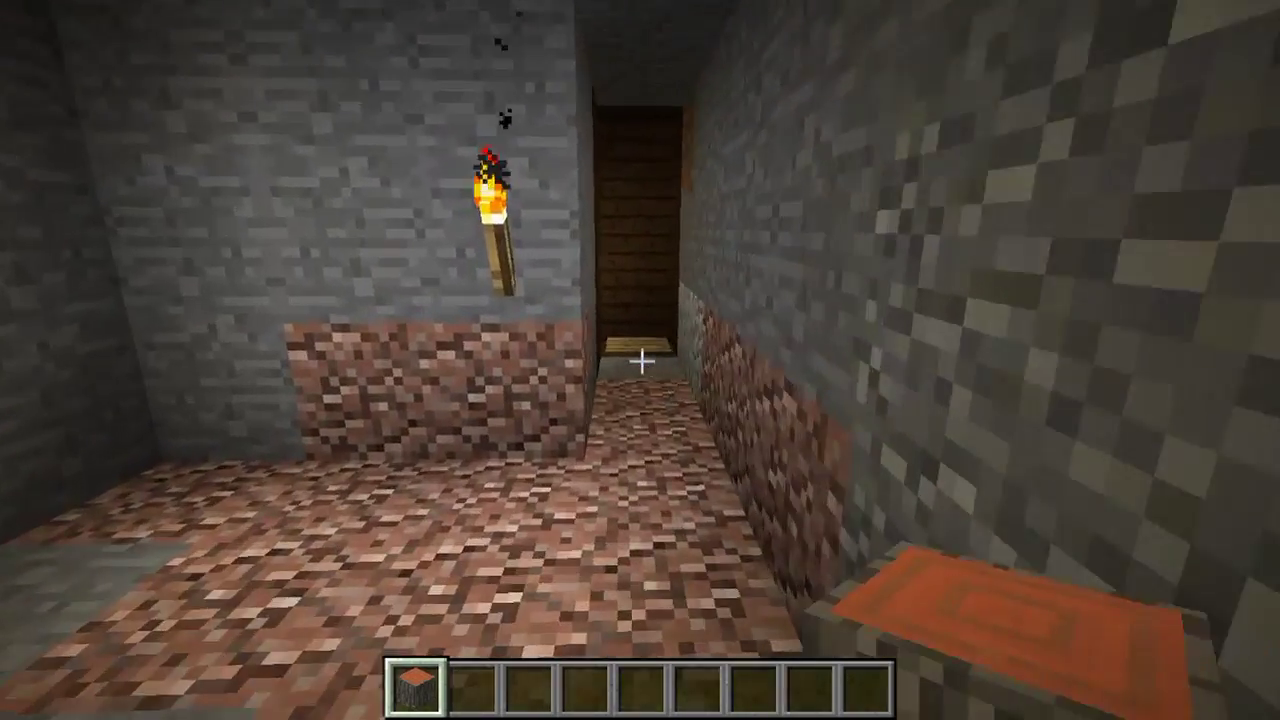
pyautogui.moveTo(641, 360)
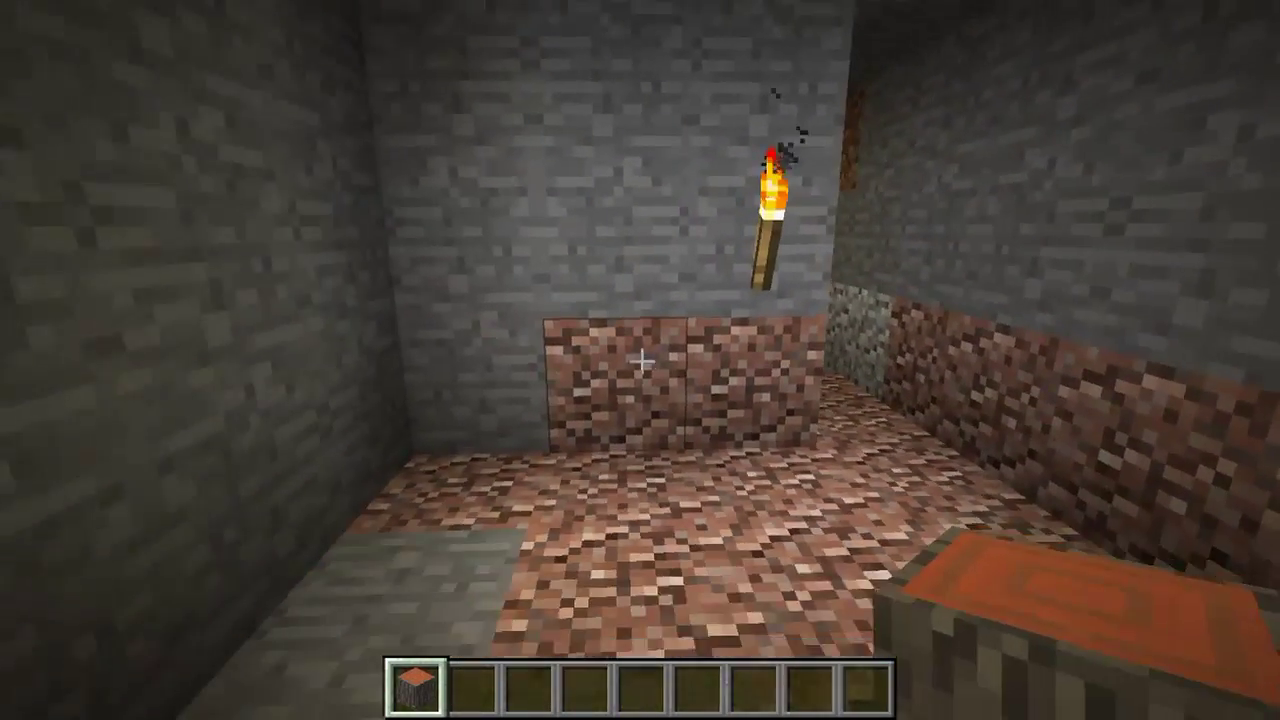
pyautogui.press('w')
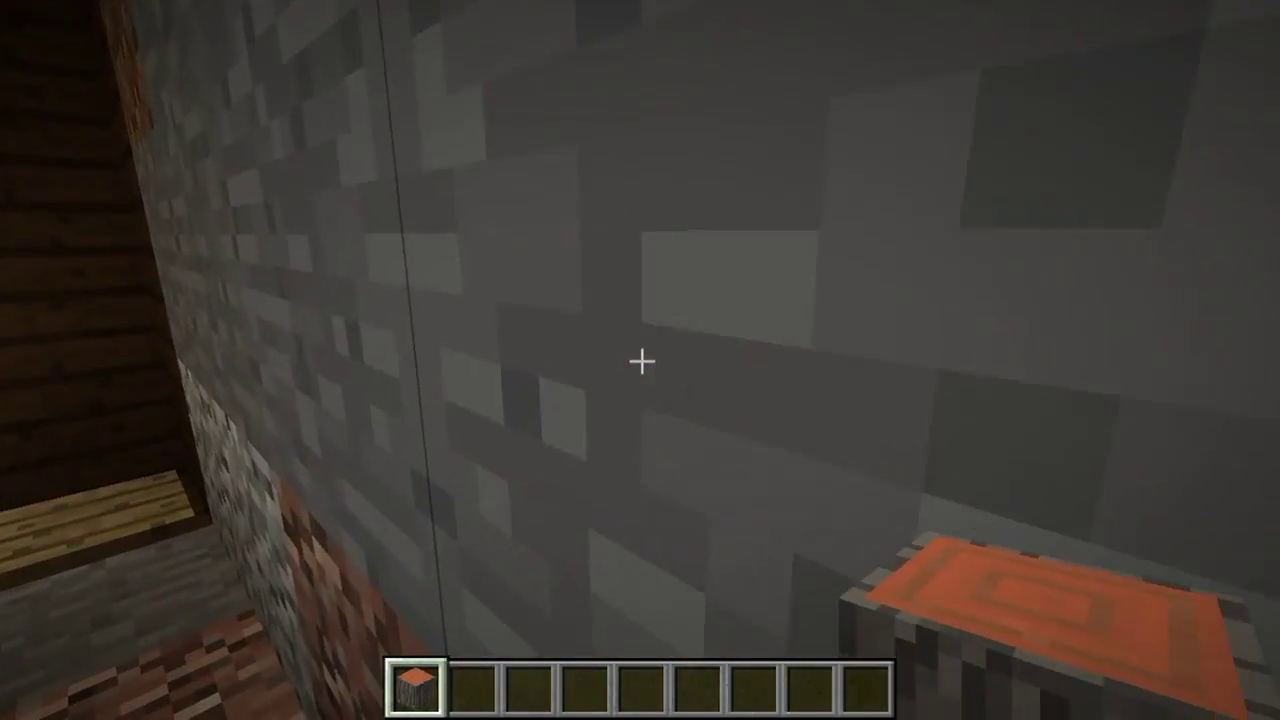
pyautogui.press('w')
pyautogui.press('w')
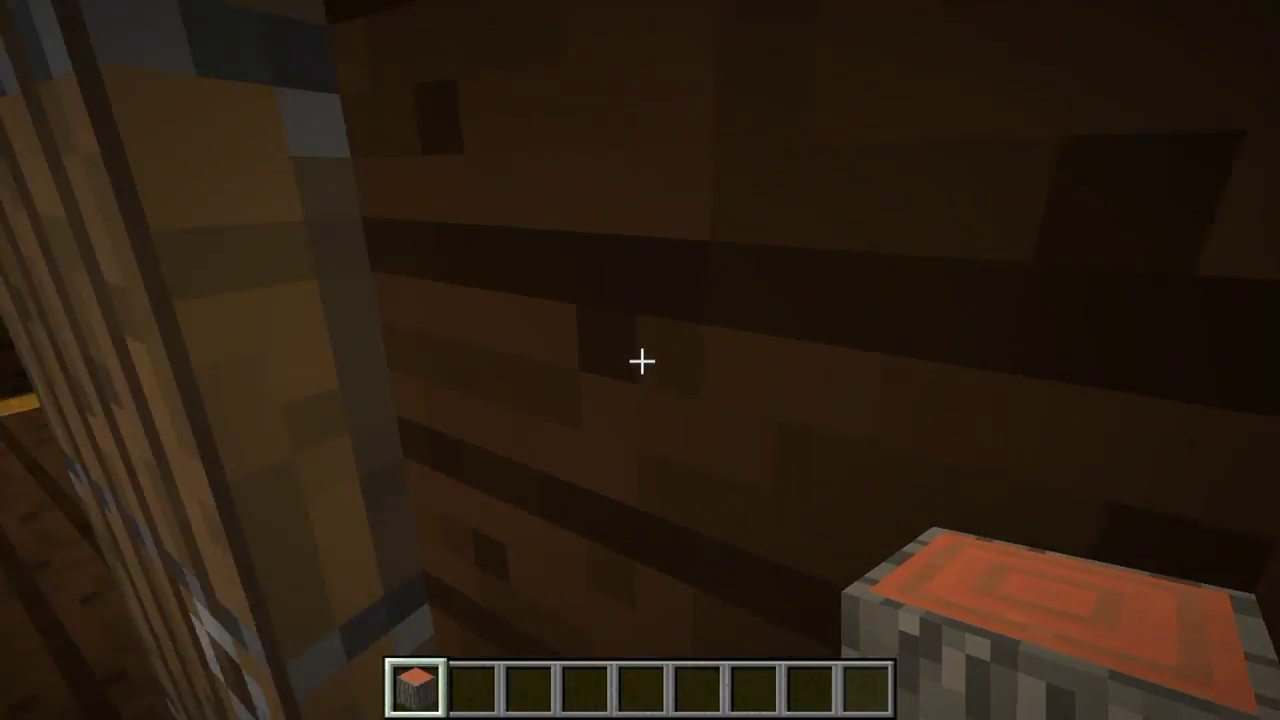
# Climb the ladders to the upstairs bedroom and walk around the bed and glass floor.
pyautogui.press('w')
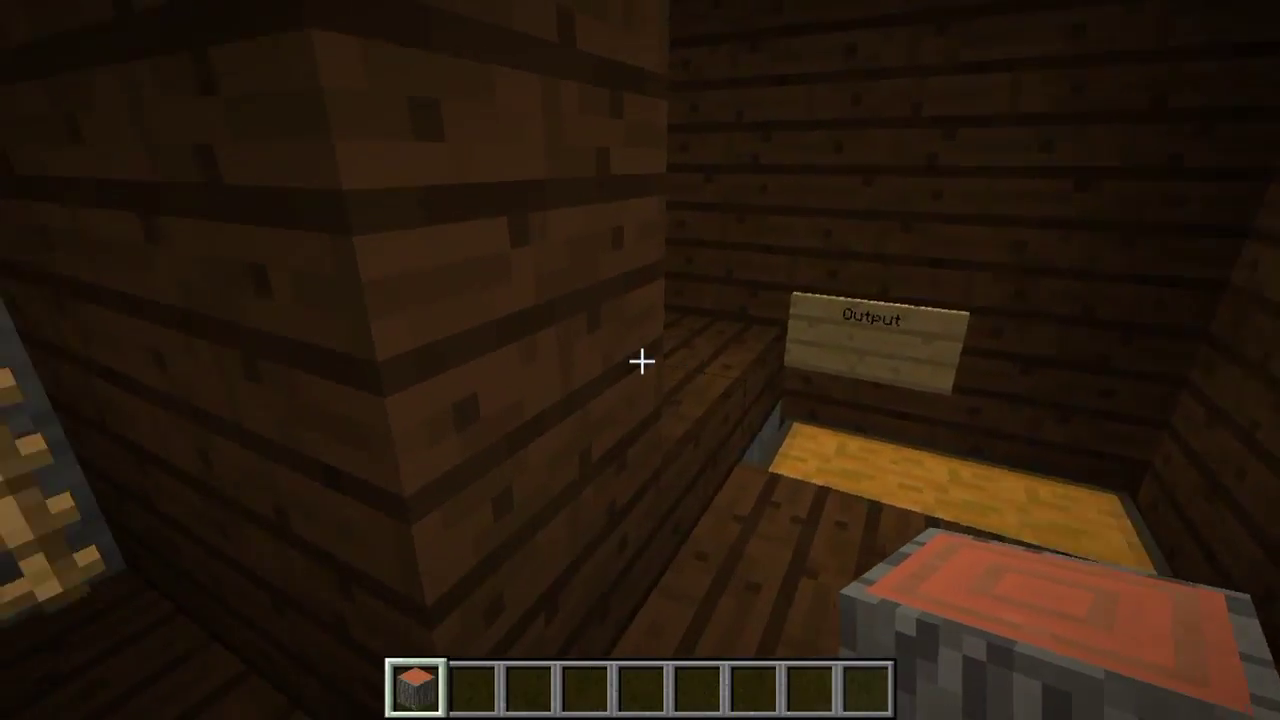
pyautogui.press('w')
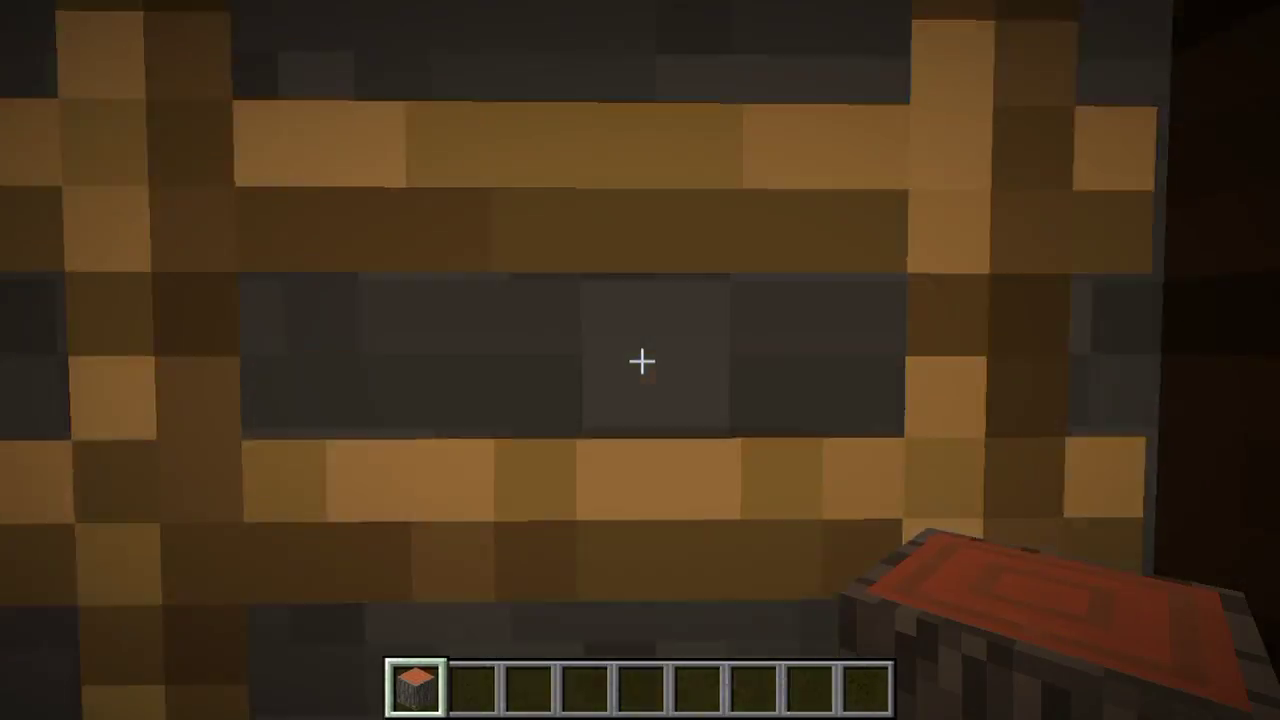
pyautogui.press('w')
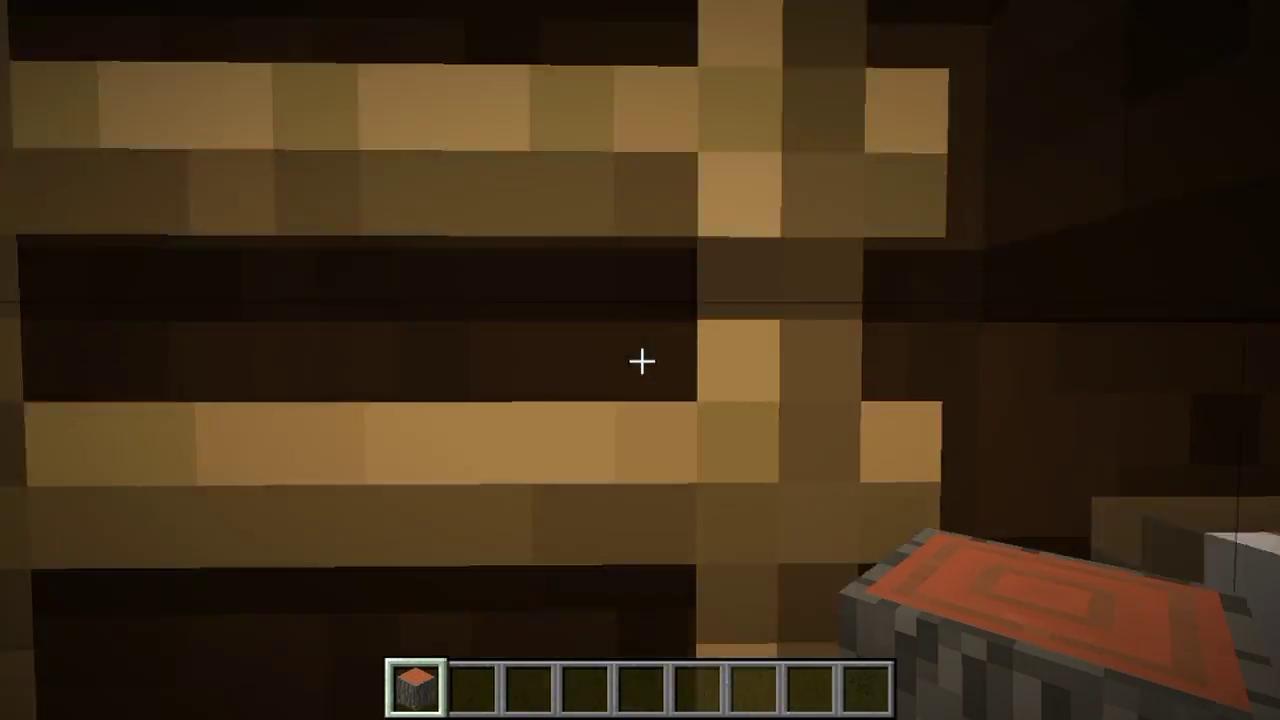
pyautogui.press('s')
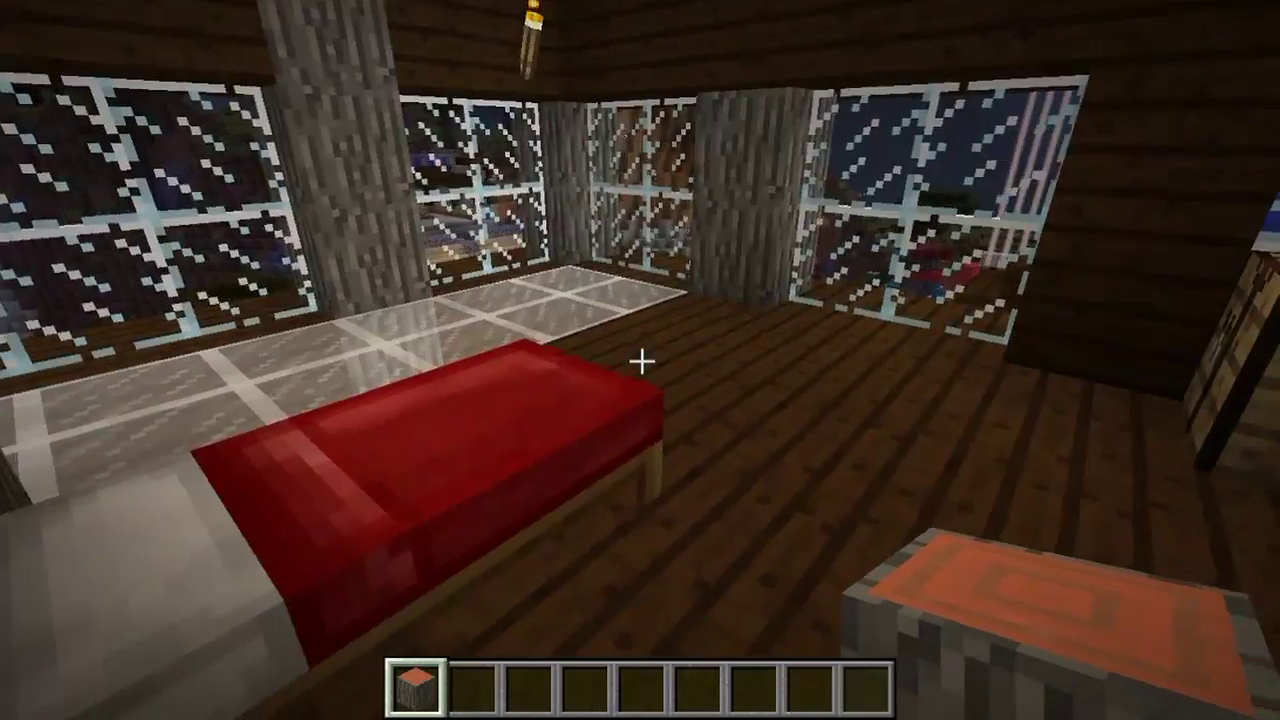
pyautogui.press('w')
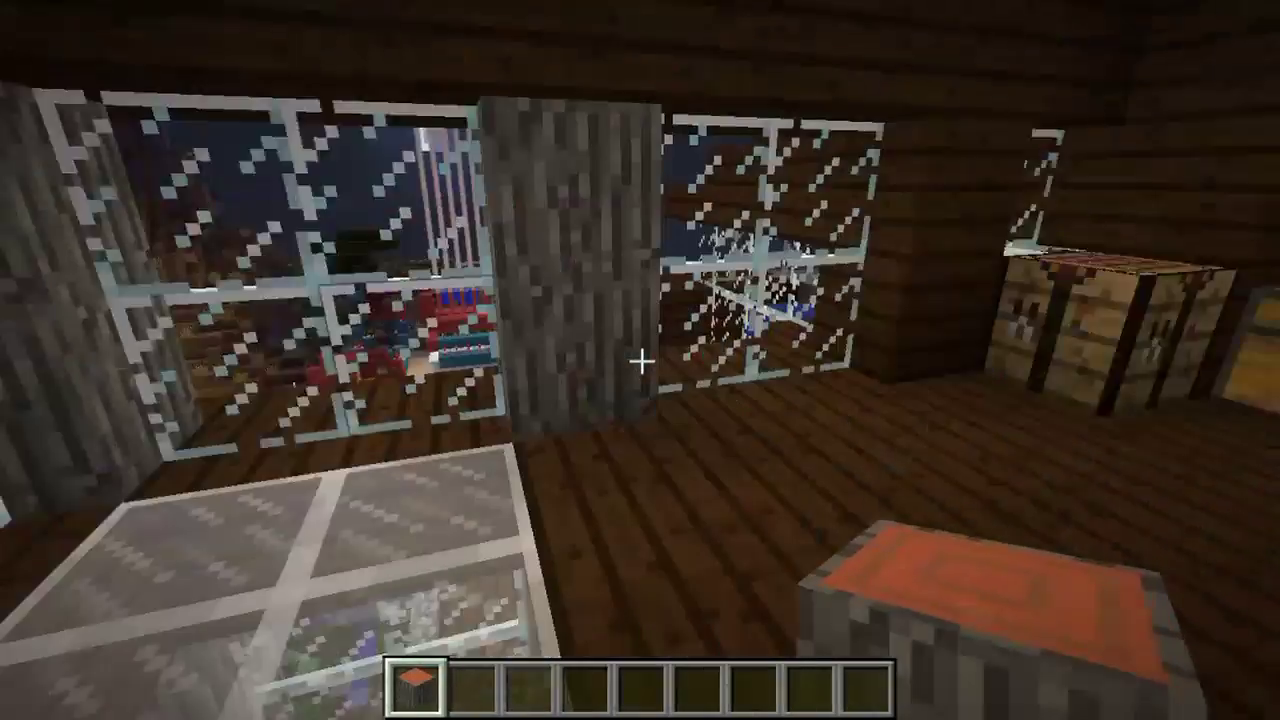
pyautogui.press('a')
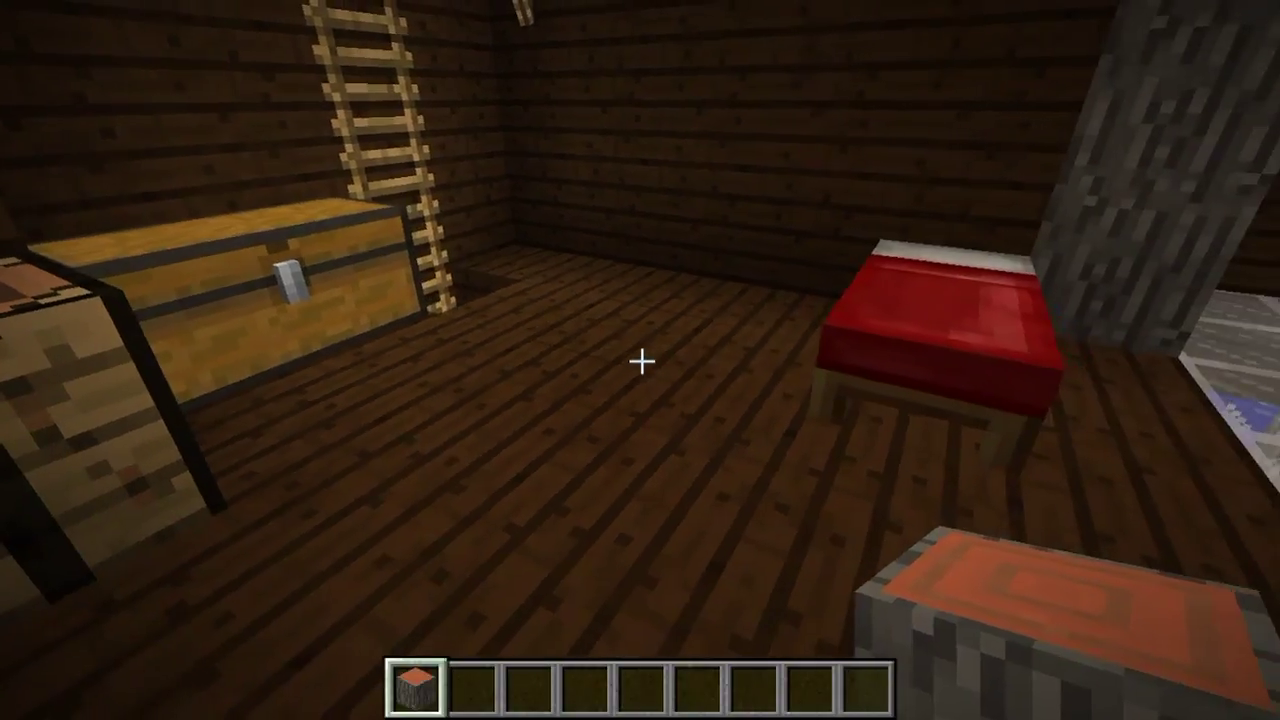
# Disconnect from the server and quit Minecraft to the desktop.
pyautogui.press('Escape')
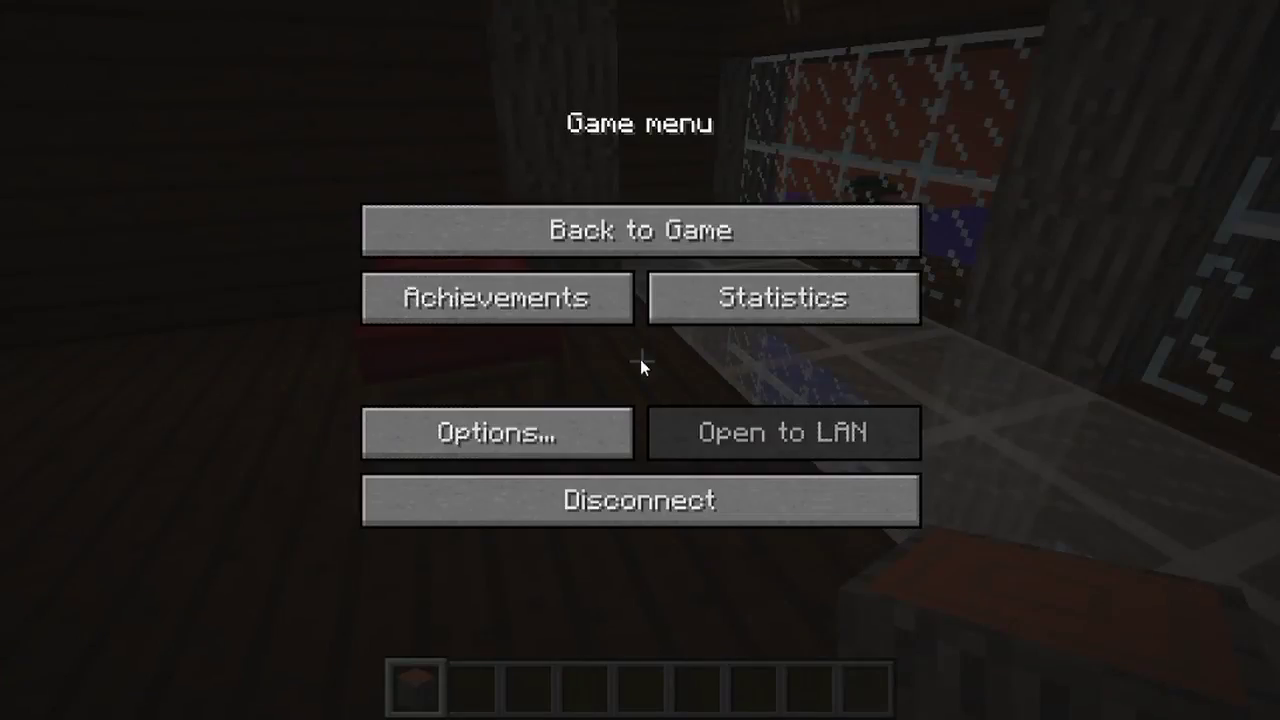
pyautogui.click(634, 498)
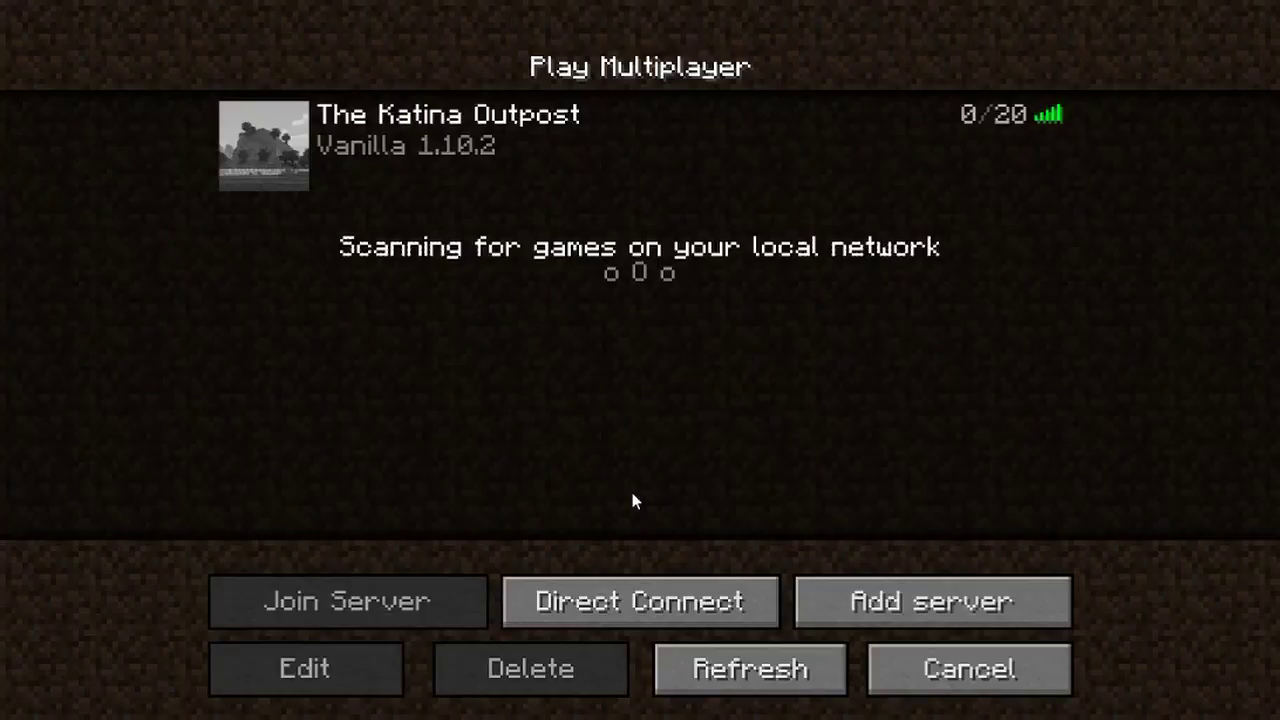
pyautogui.click(967, 672)
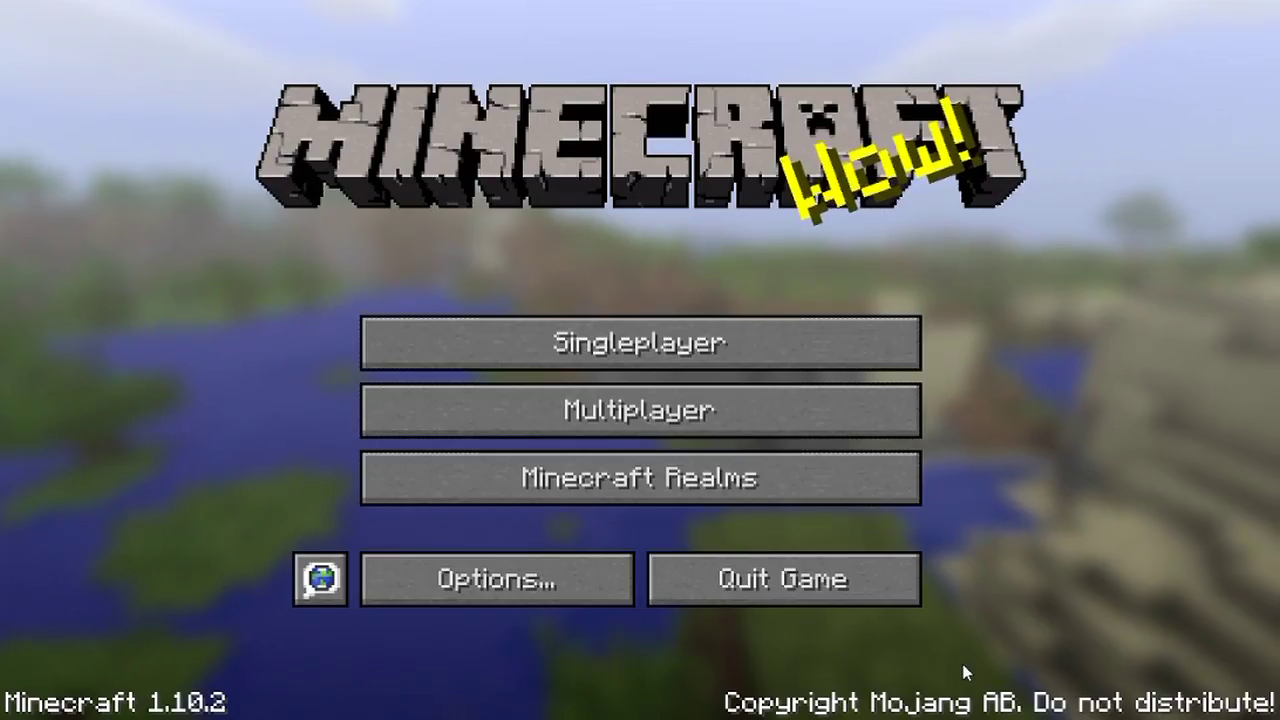
pyautogui.click(740, 593)
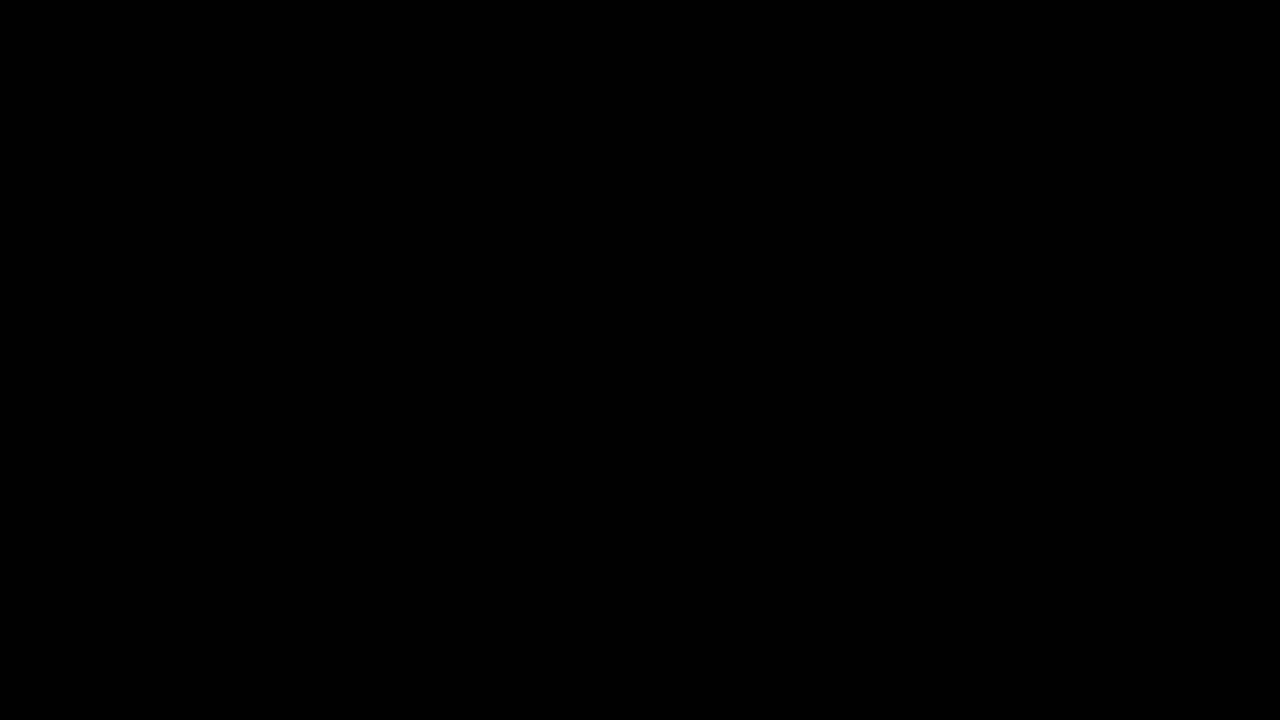
# Check Google Drive's sync status and its list of recently synced files.
pyautogui.click(1058, 702)
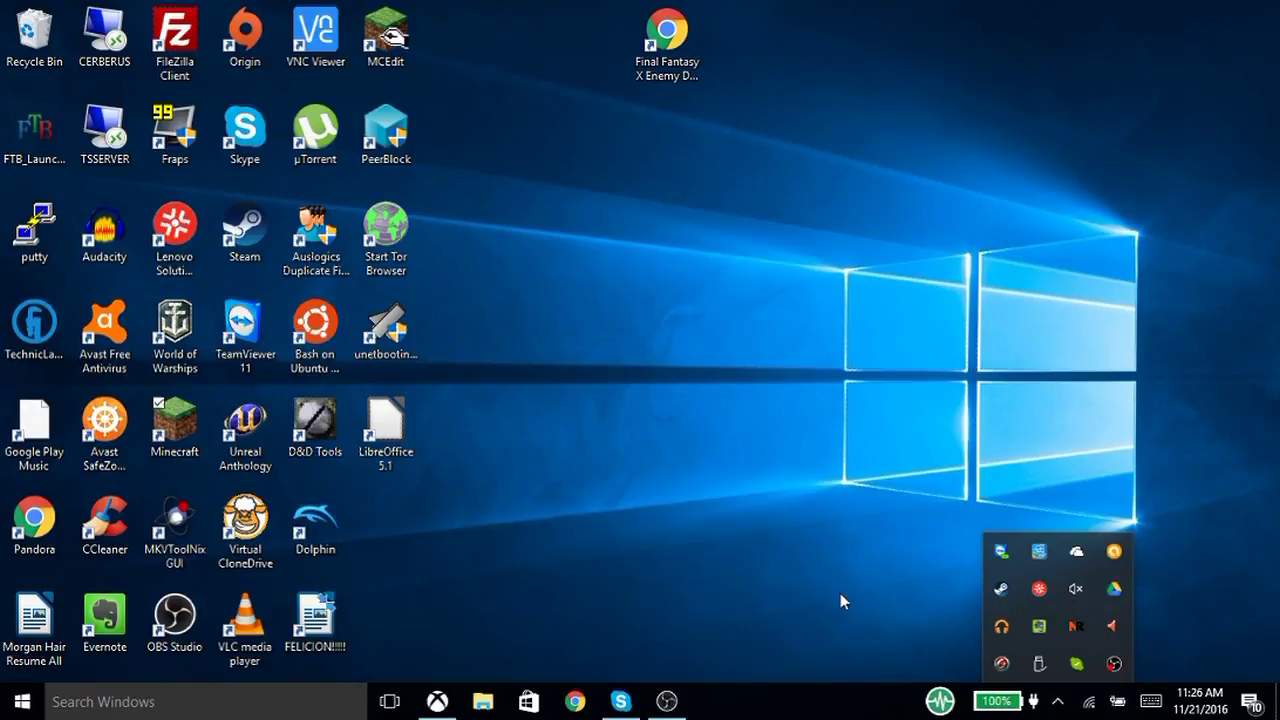
pyautogui.click(1115, 590)
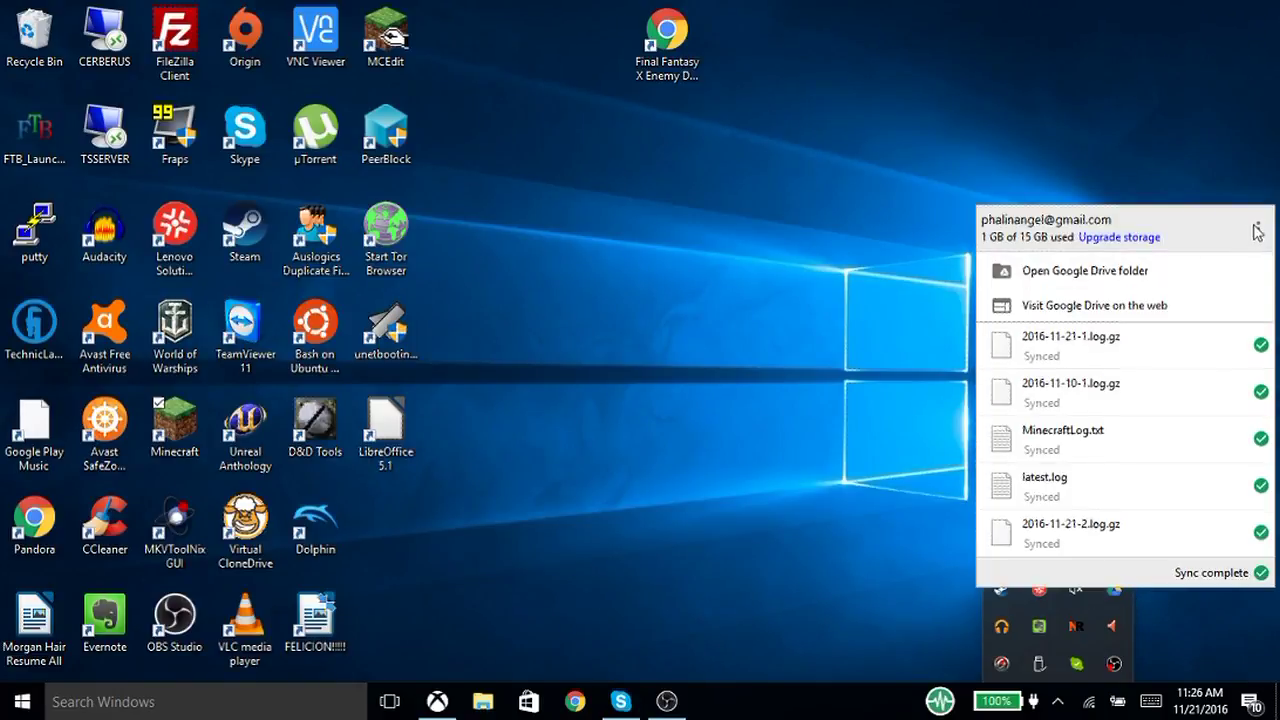
pyautogui.click(869, 567)
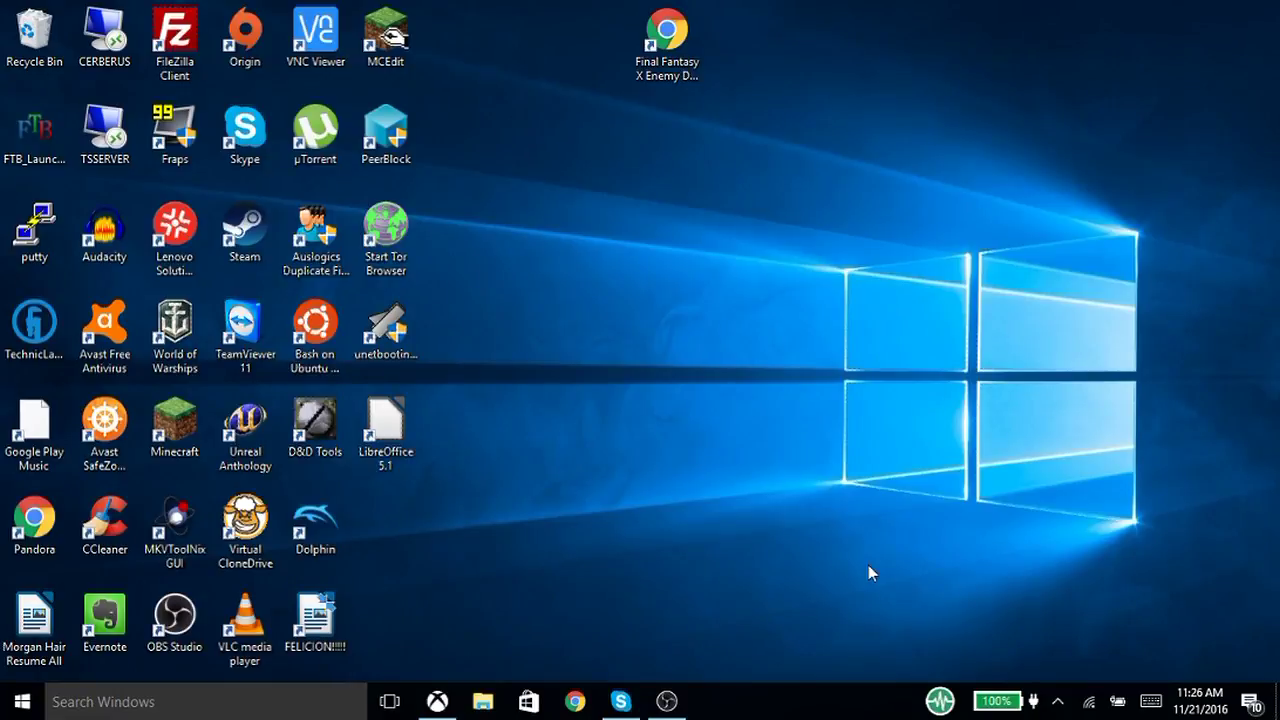
pyautogui.click(1058, 701)
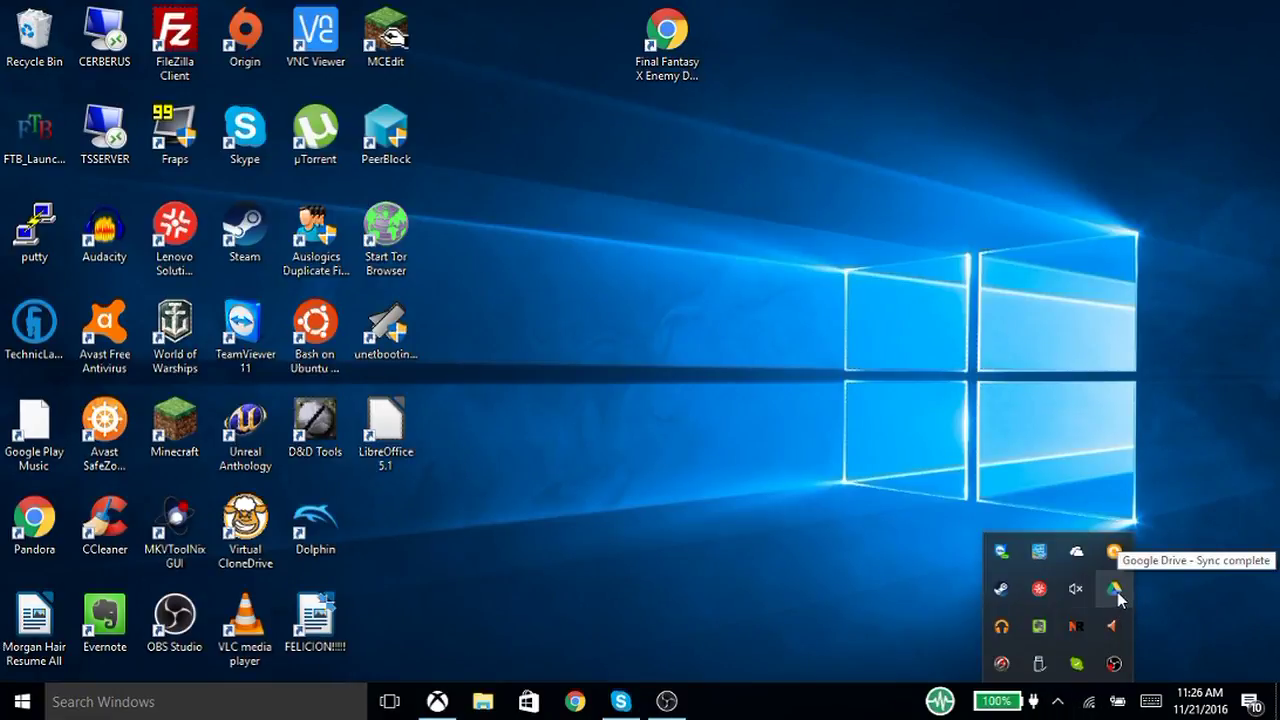
pyautogui.click(763, 573)
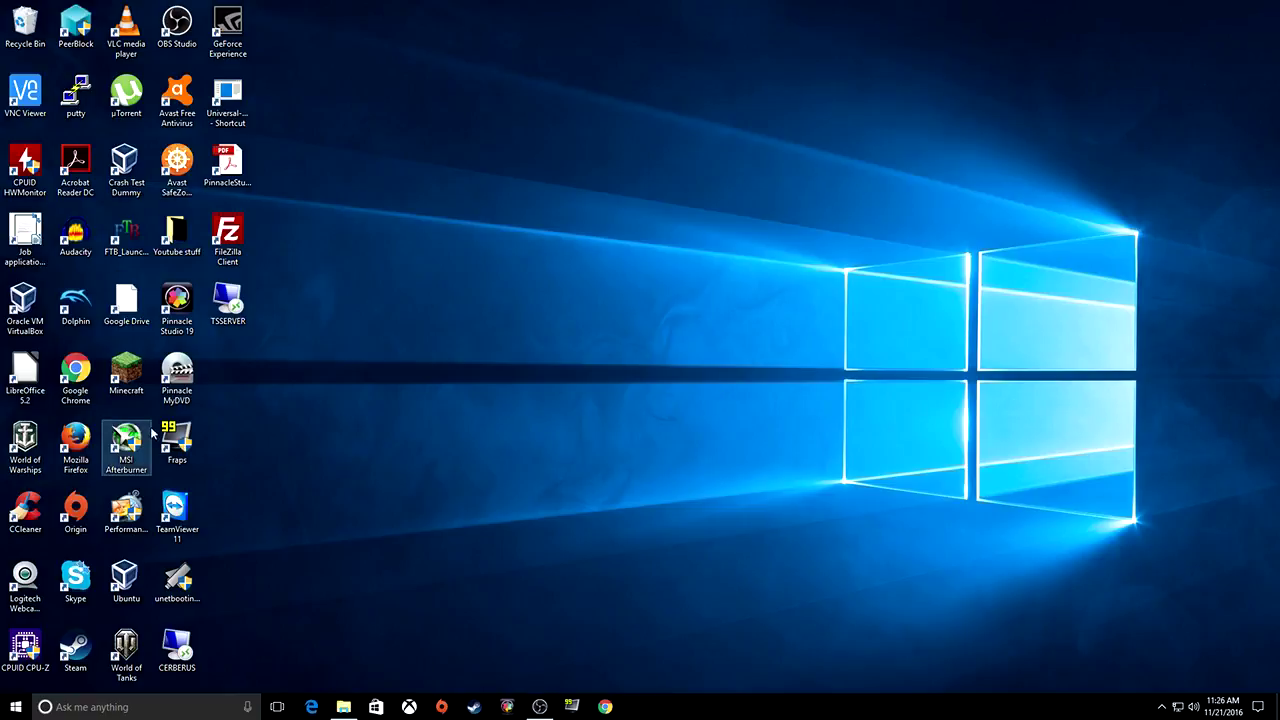
# Open the Minecraft launcher on the second computer and start the game with the saved profile.
pyautogui.click(126, 360)
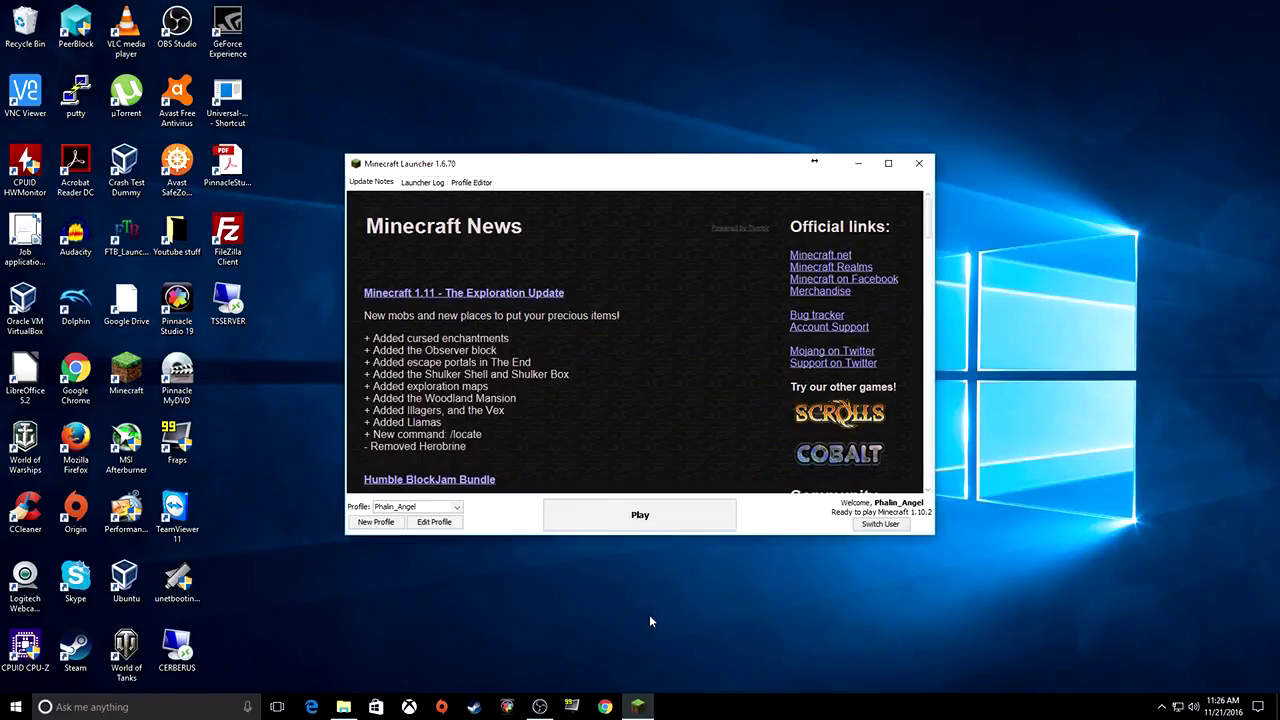
pyautogui.click(1161, 707)
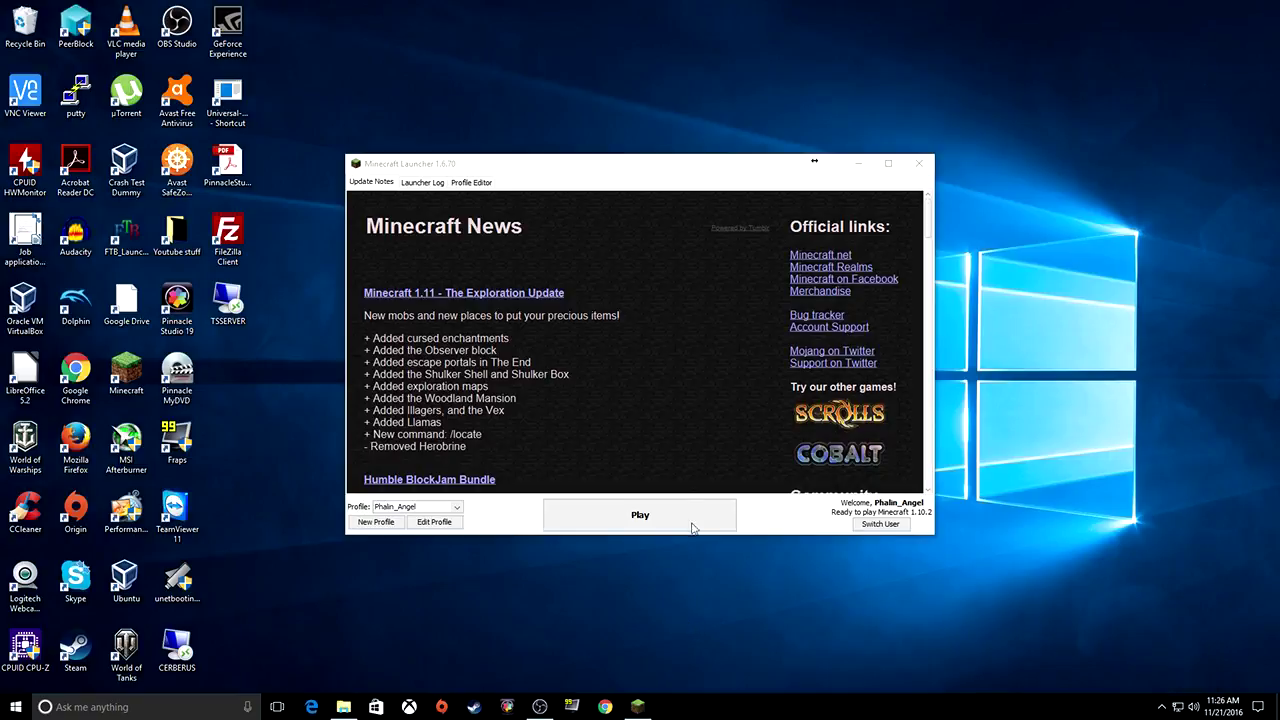
pyautogui.click(686, 514)
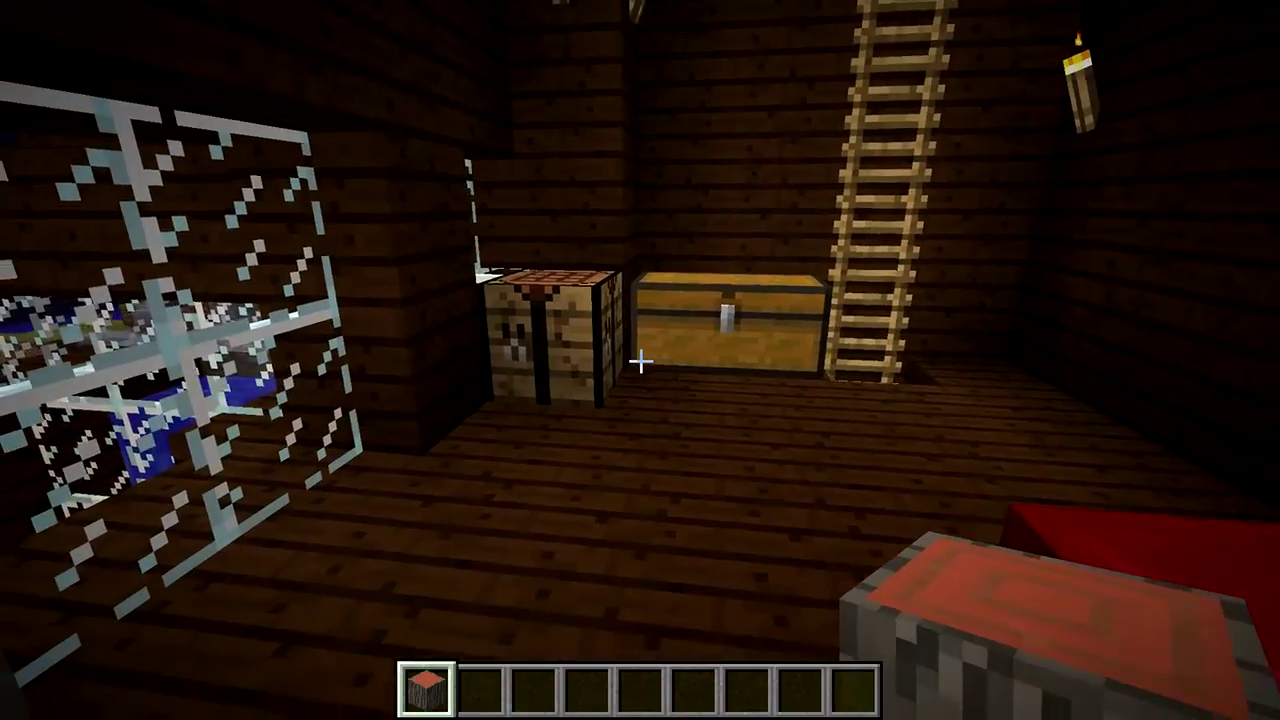
# Turn the game's Master Volume off in the Music & Sound Options and return to the game.
pyautogui.press('Escape')
pyautogui.click(560, 425)
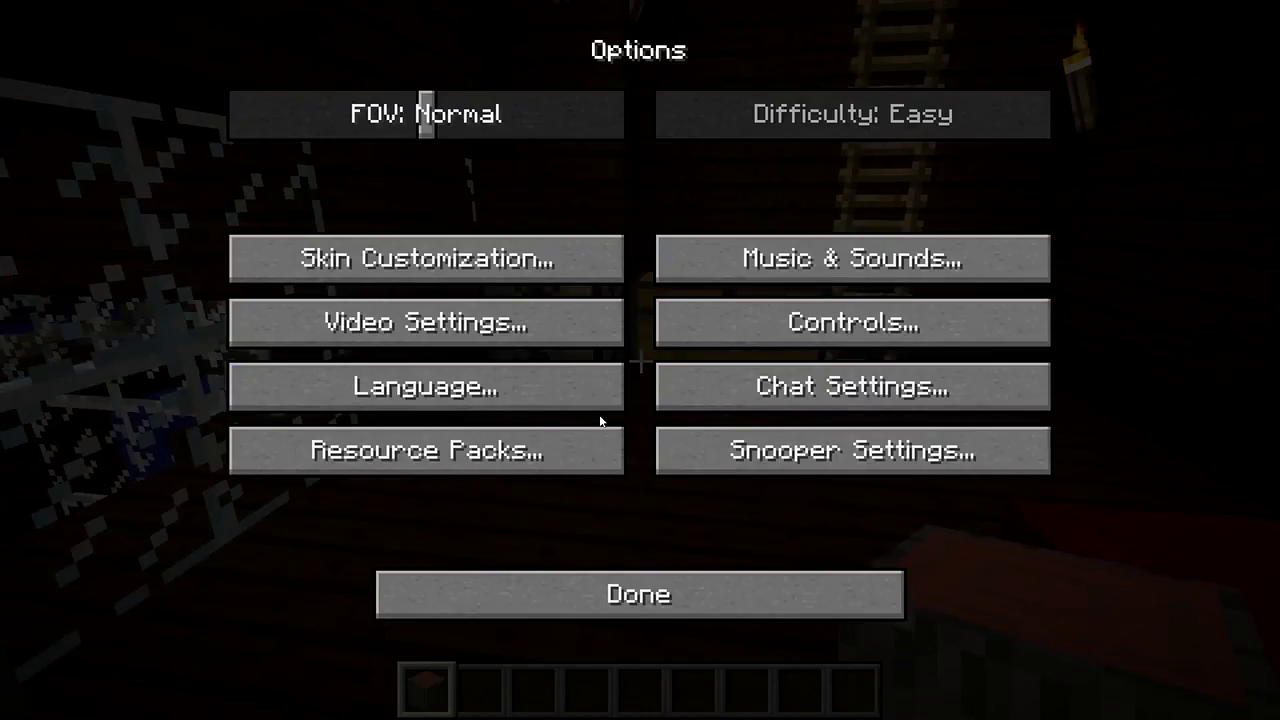
pyautogui.click(801, 262)
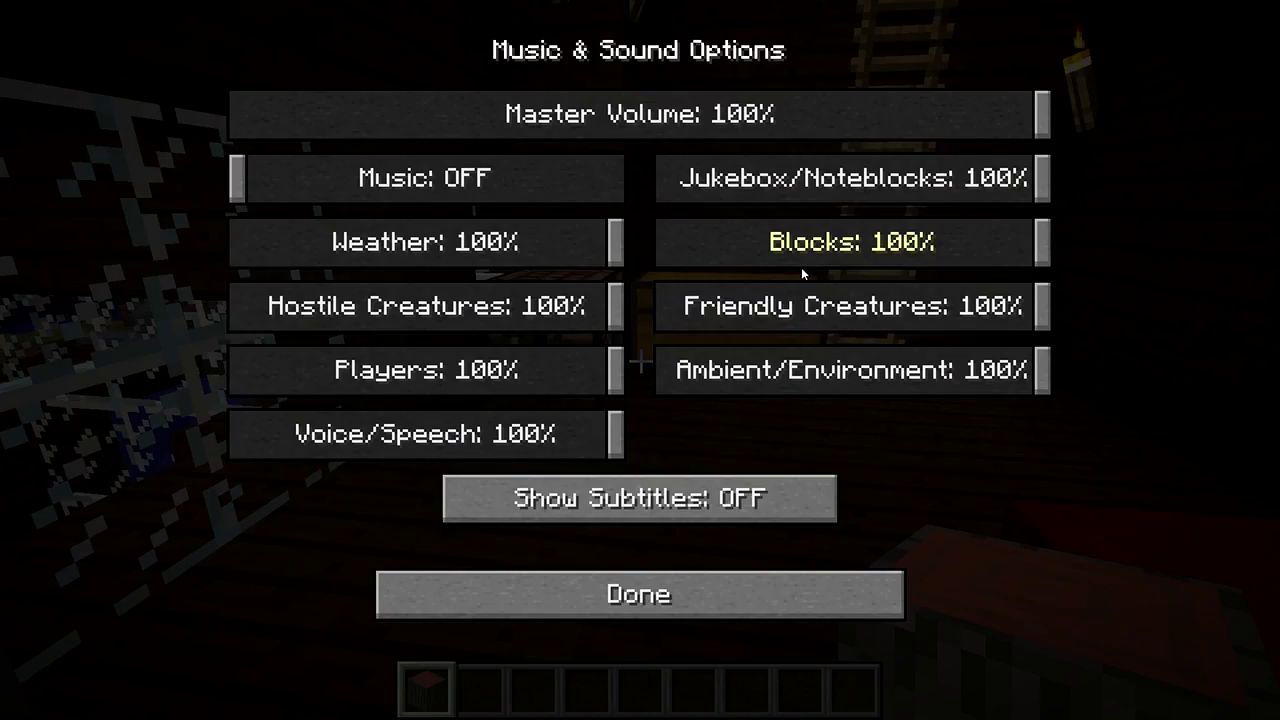
pyautogui.moveTo(770, 117); pyautogui.dragTo(216, 119)
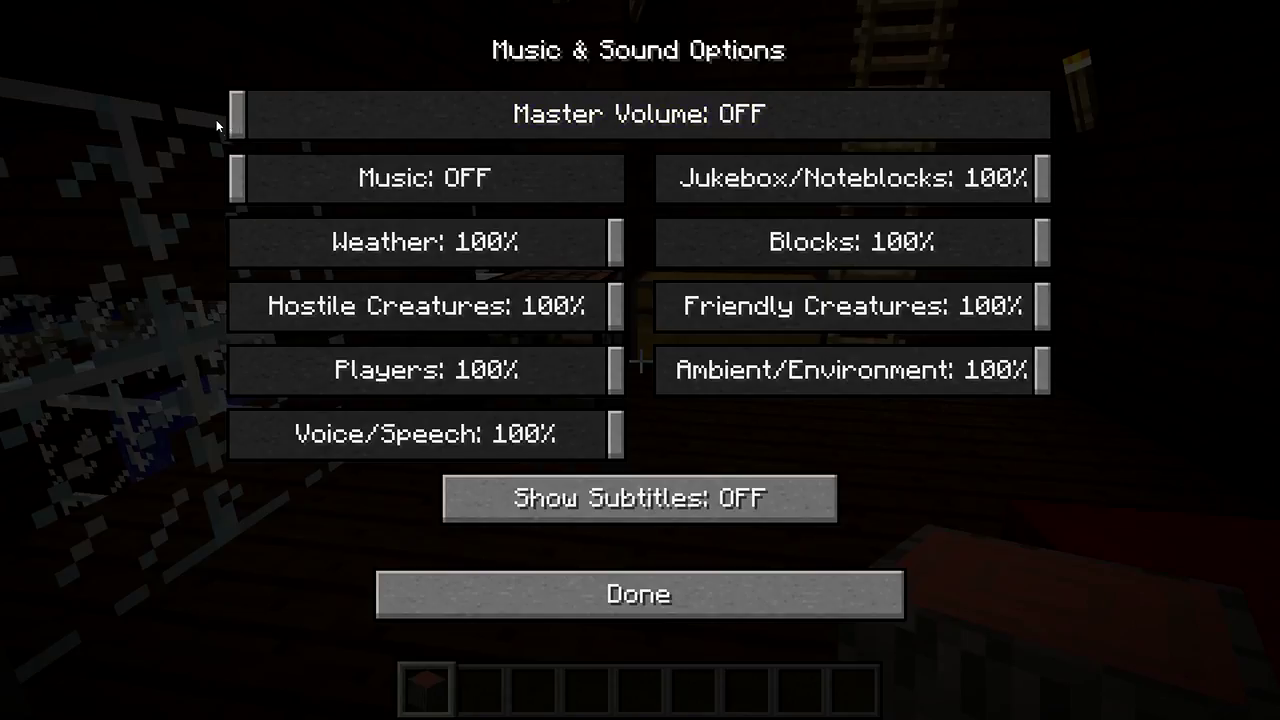
pyautogui.click(690, 592)
pyautogui.click(689, 592)
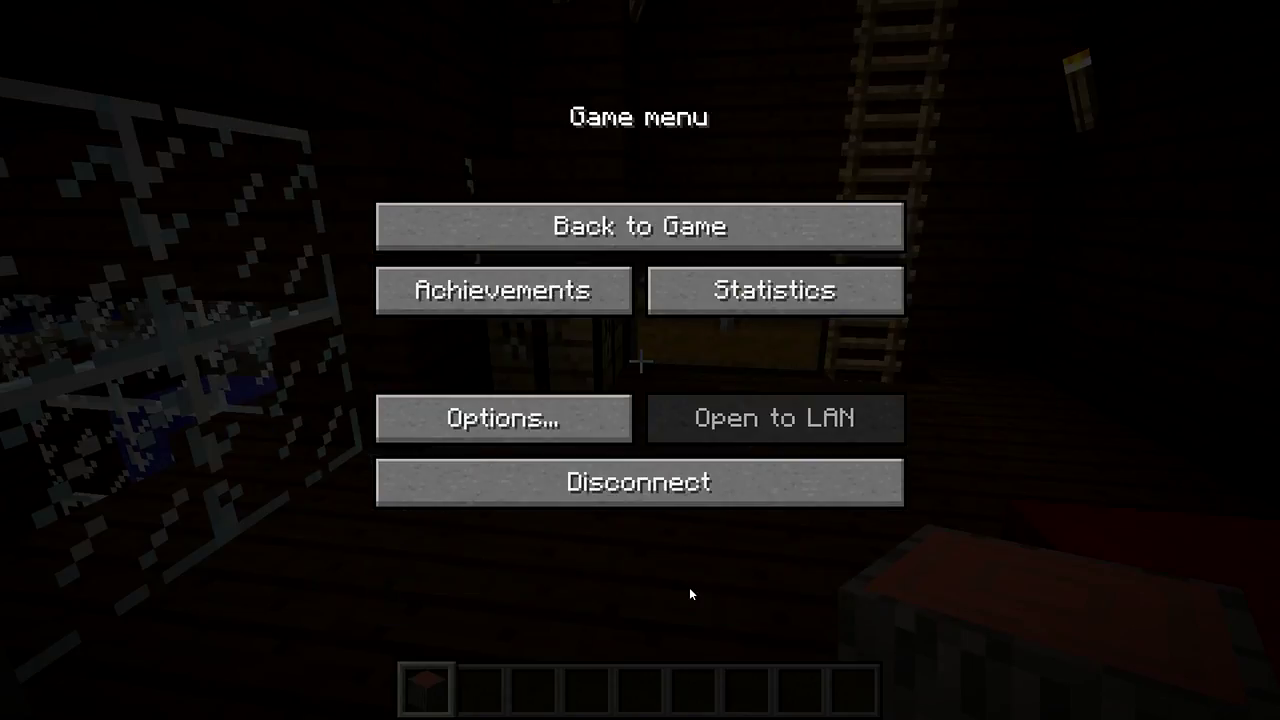
pyautogui.click(684, 236)
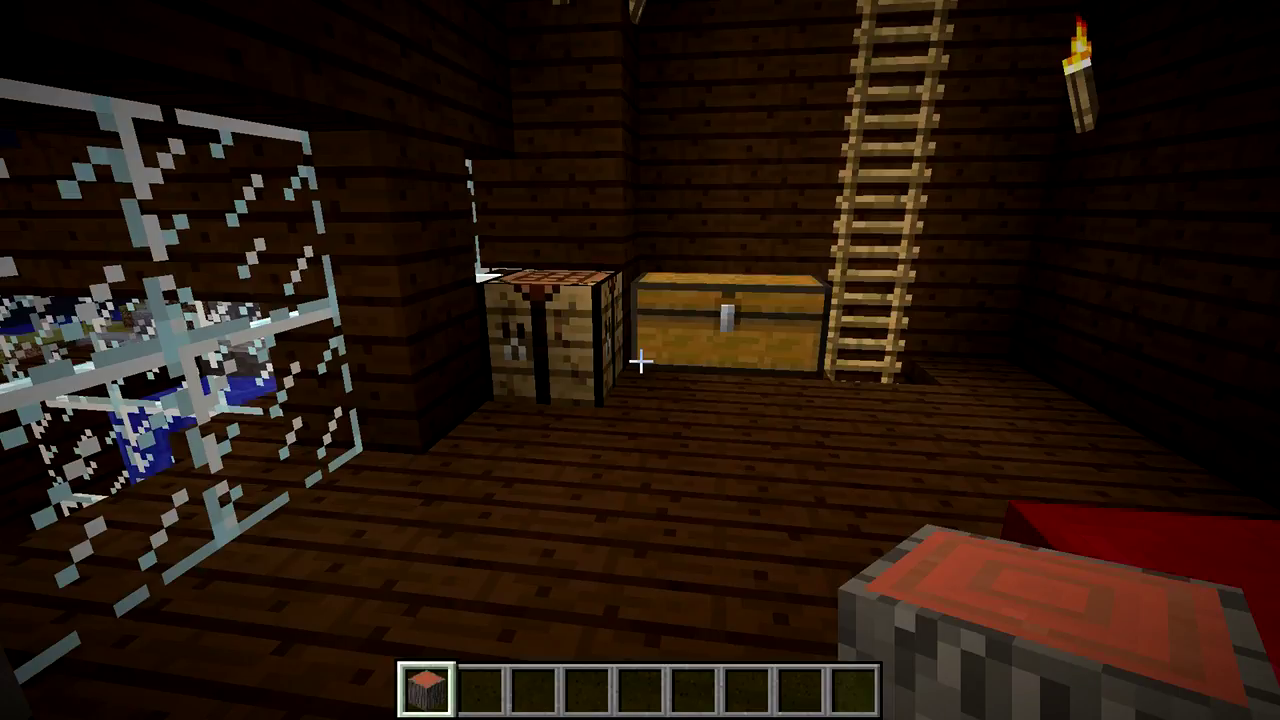
pyautogui.moveTo(640, 361)
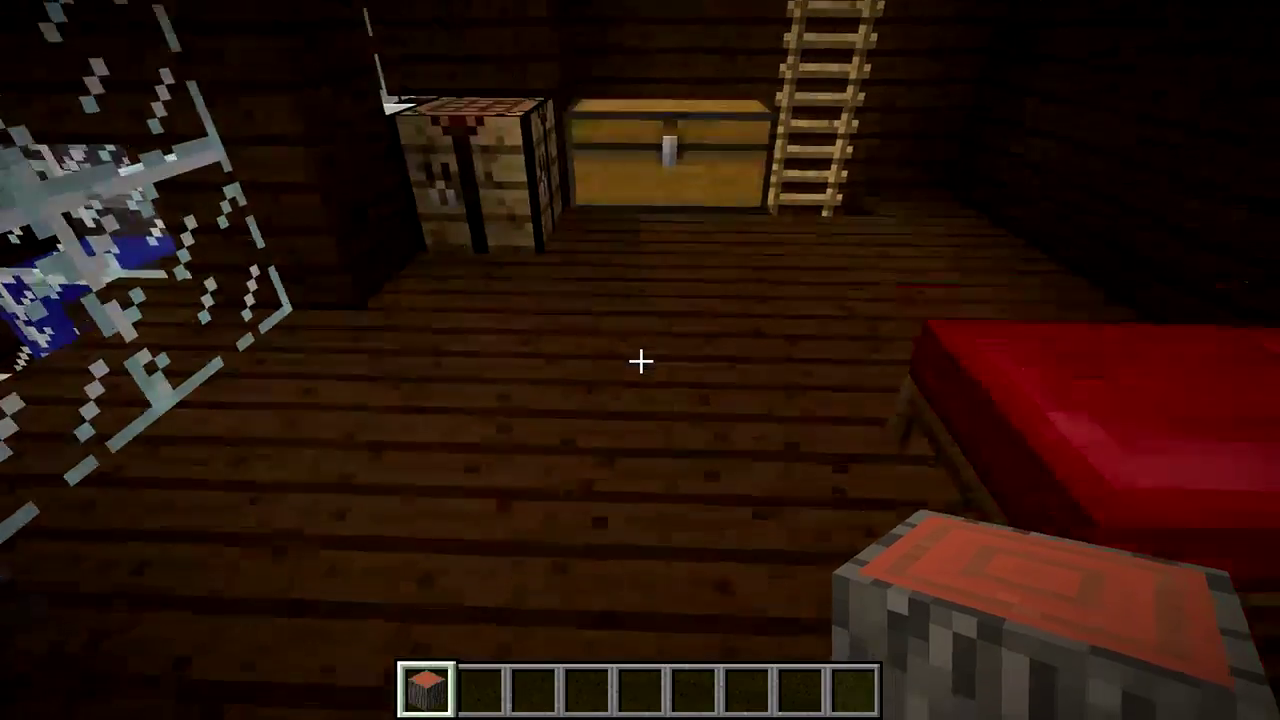